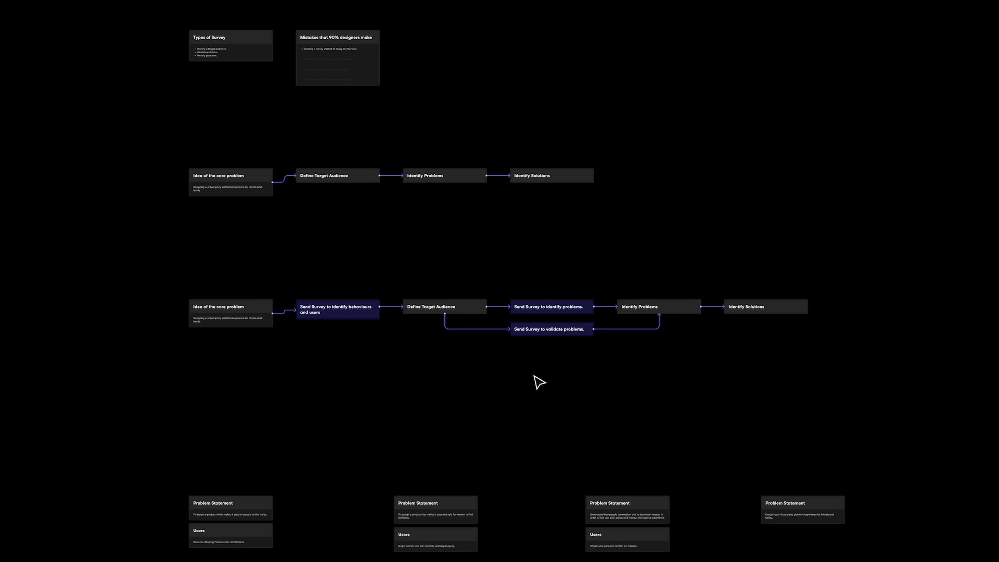
Examine the Types of Survey card and its three listed survey purposes on the board
scroll(189, 20, up, 10)
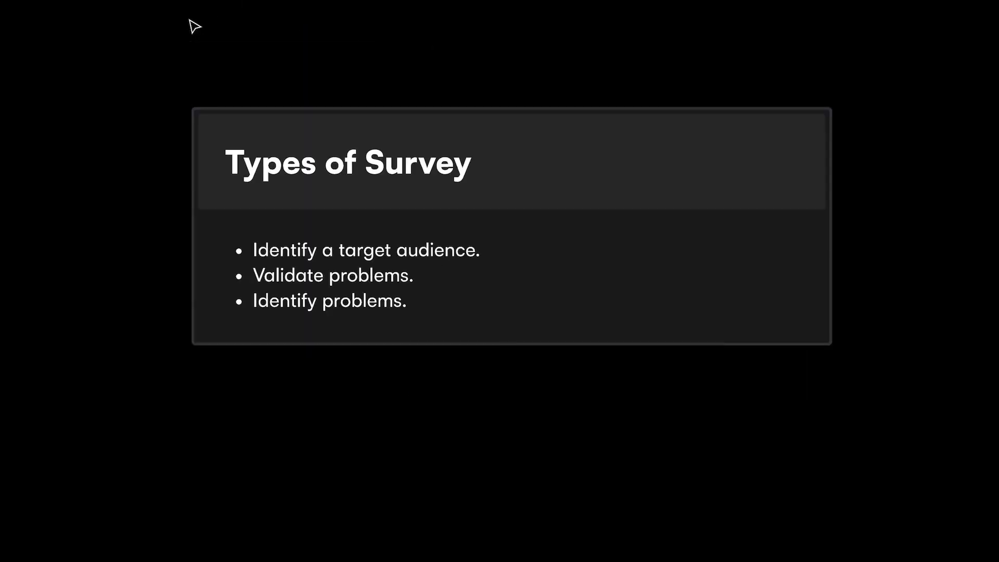
scroll(194, 25, right, 2)
scroll(194, 25, down, 1)
scroll(194, 25, down, 5)
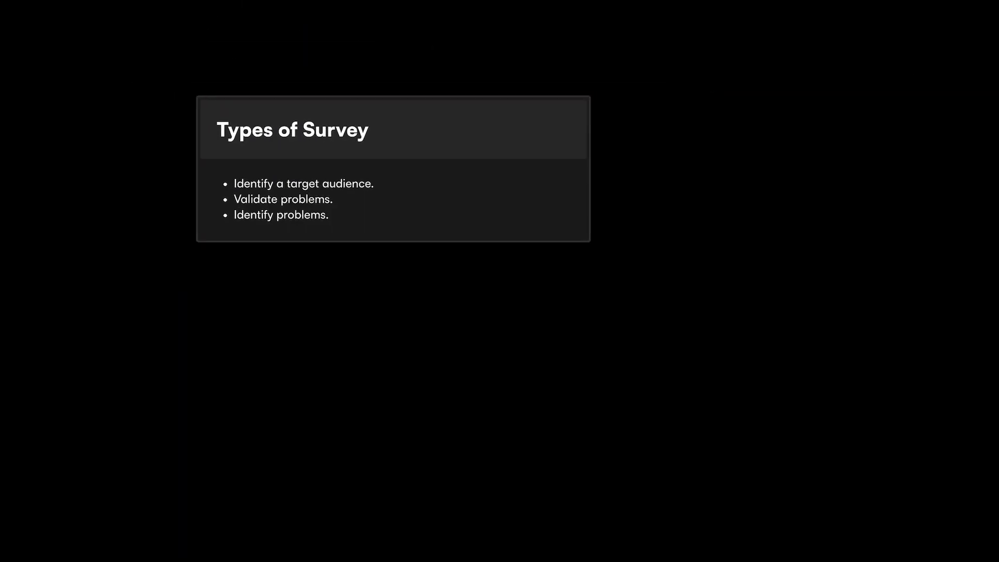
drag(317, 155, 301, 155)
click(276, 79)
scroll(276, 80, up, 5)
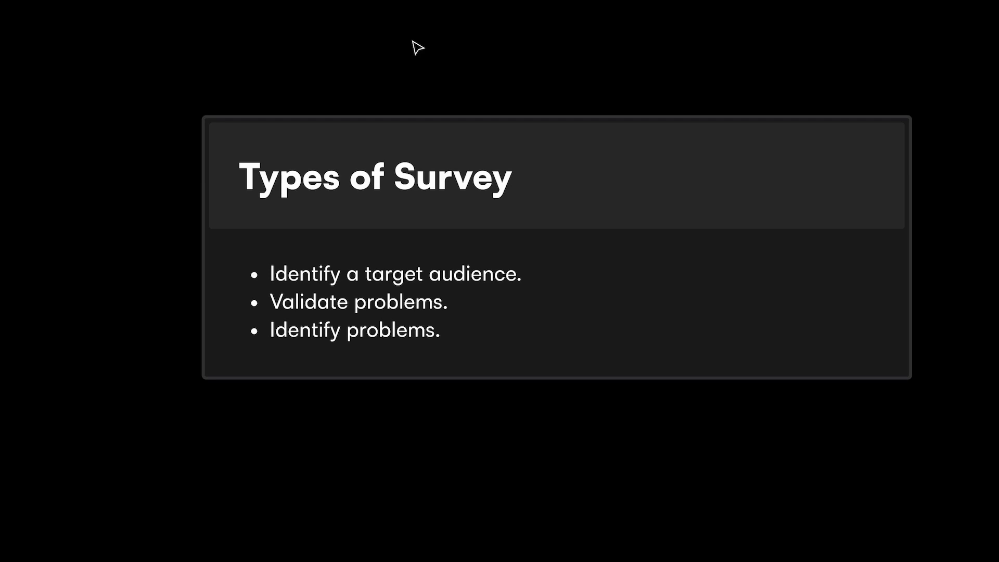
Set the three dimmed bullets in the "Mistakes that 90% designers make" card to full opacity
key(Right)
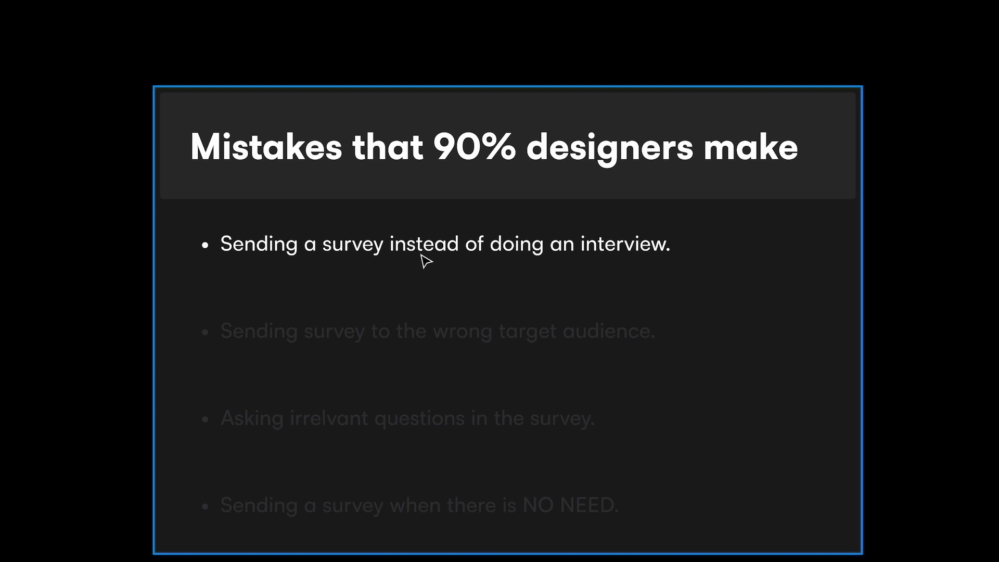
click(443, 337)
click(445, 428)
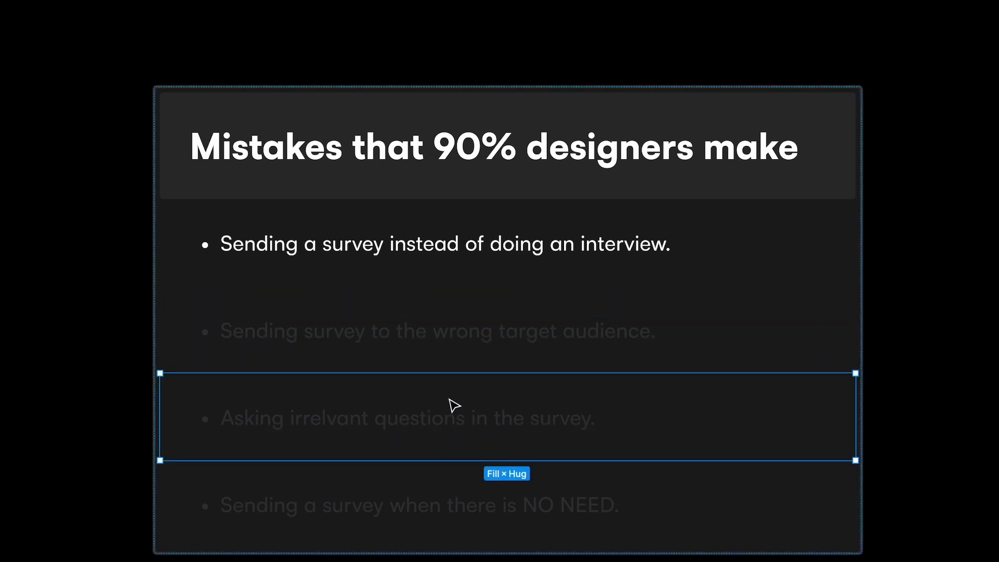
click(480, 318)
key(0)
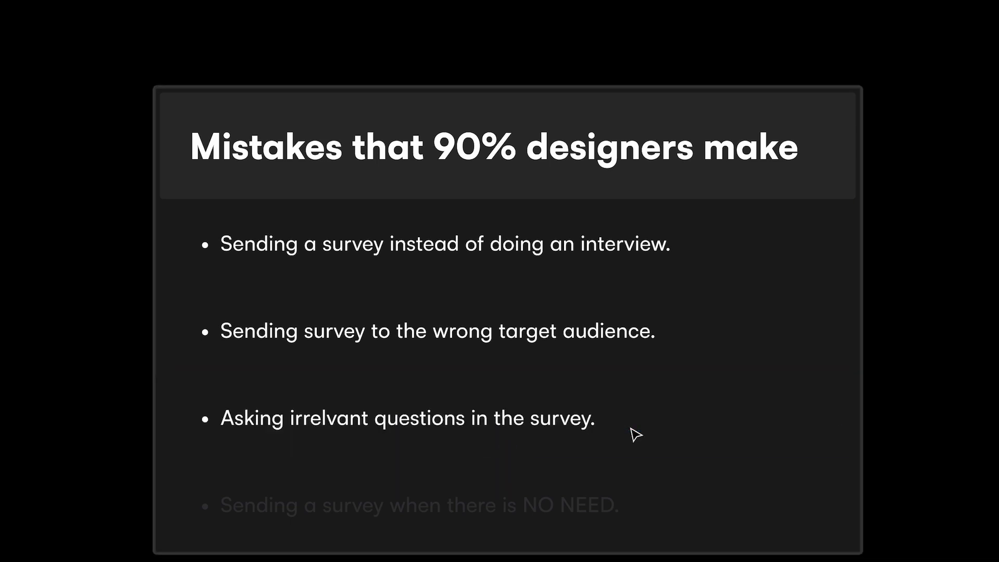
click(636, 435)
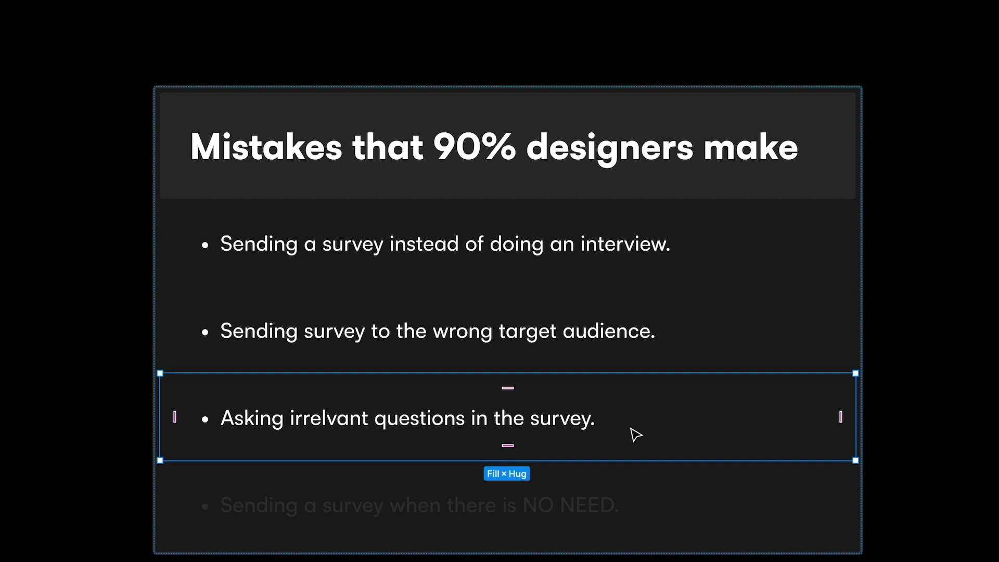
click(611, 513)
key(0)
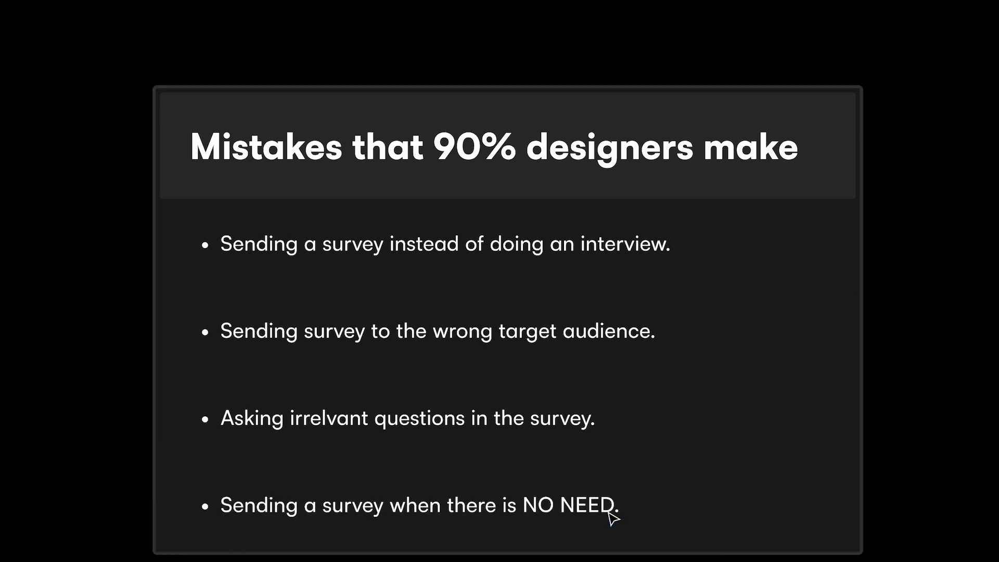
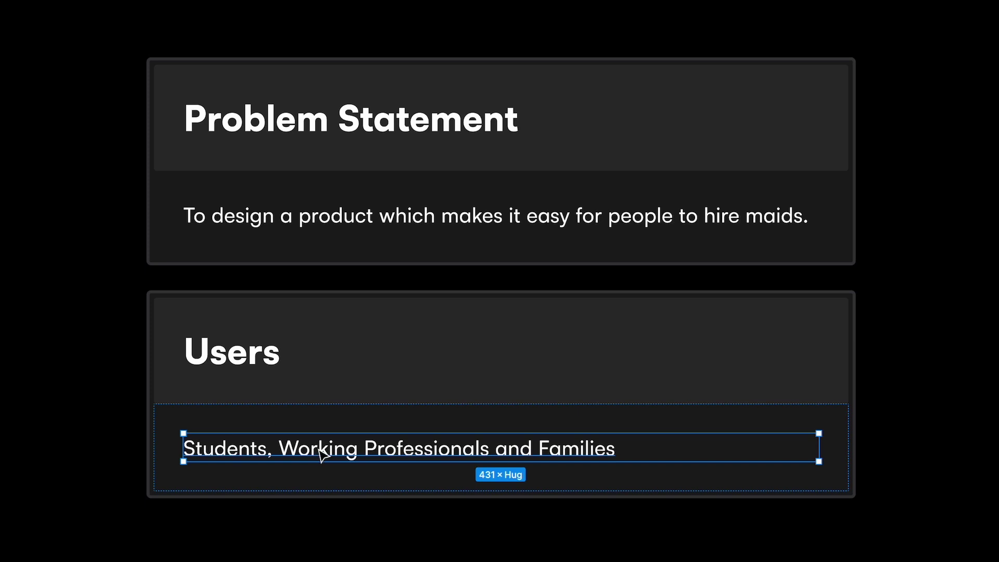
Replace the text of the Users card below the maid-hiring problem statement with "Anyone who wants a maid for their house."
text(Anuone)
key(BackSpace)
key(BackSpace)
key(BackSpace)
key(BackSpace)
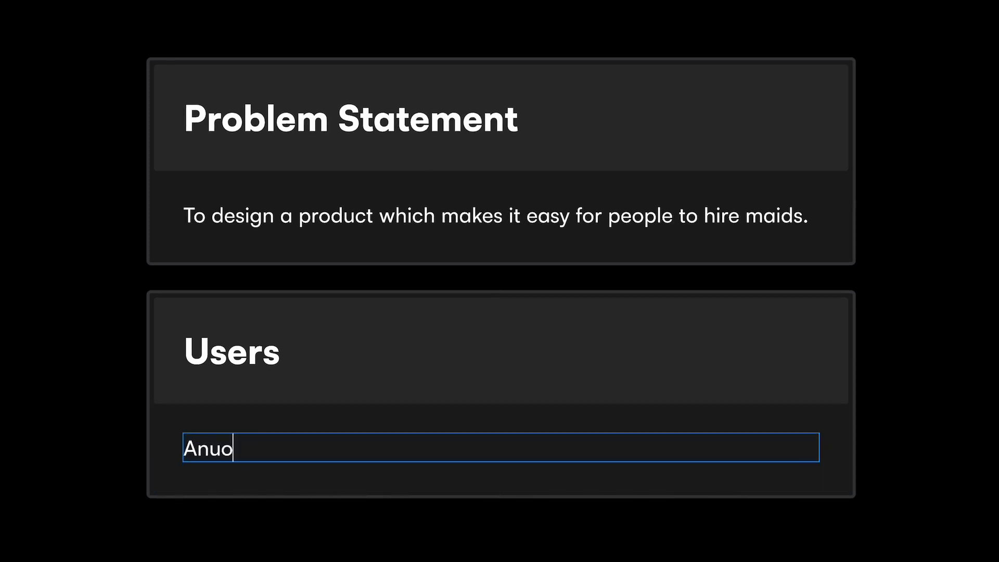
text(yone who want s)
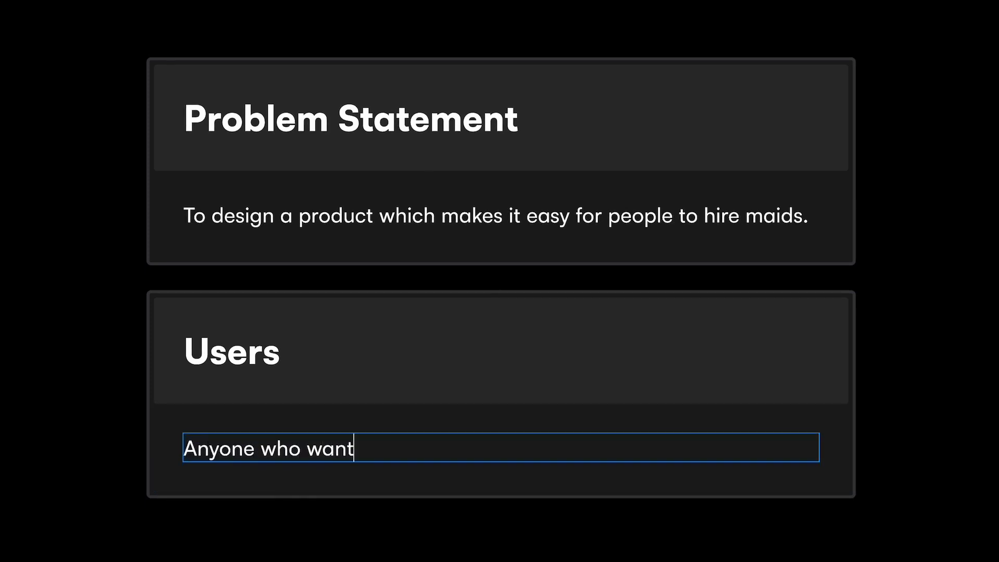
key(BackSpace)
key(BackSpace)
text(s a mai)
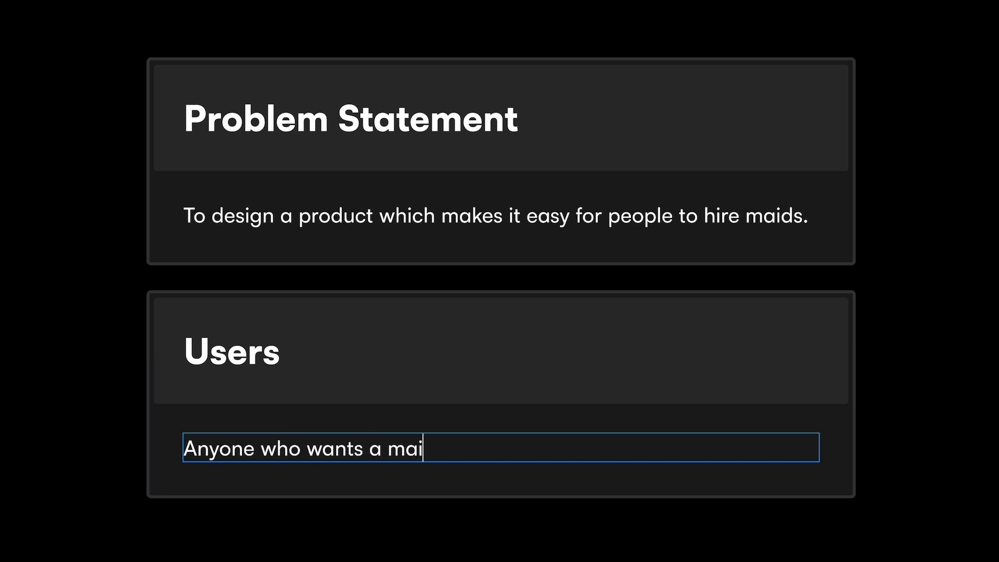
text(d for their house.)
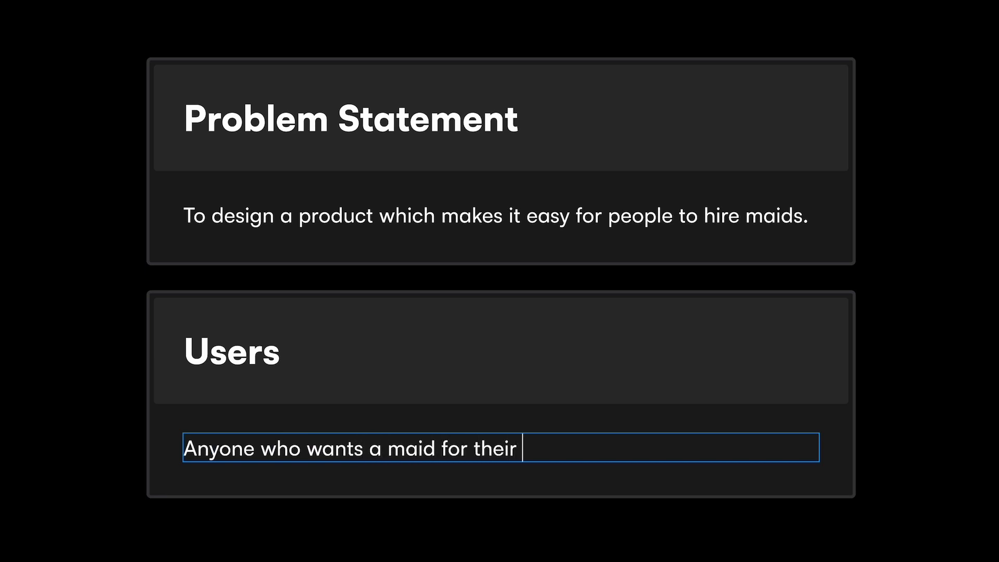
click(345, 552)
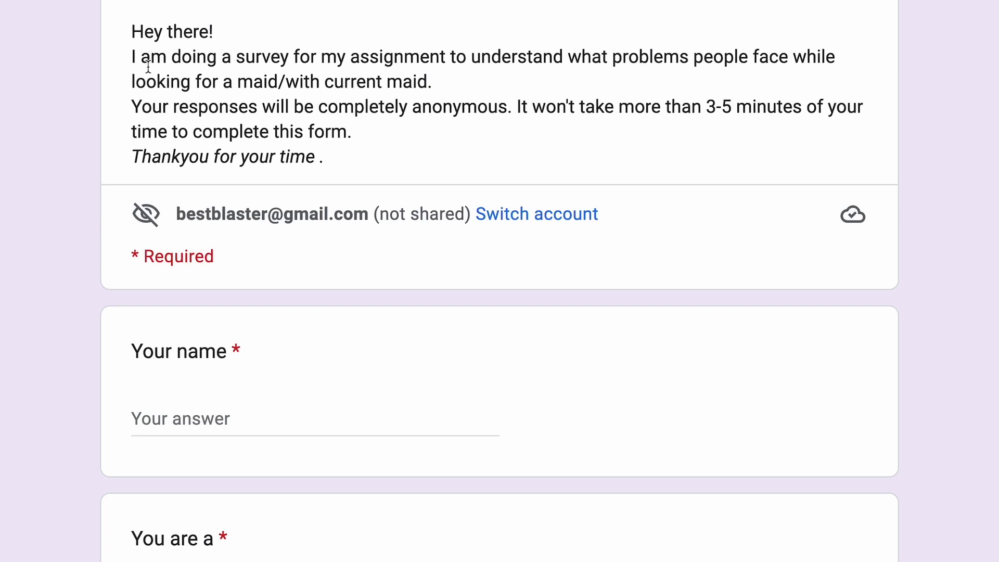
Examine the survey form's introduction, highlighting the phrases on its purpose and the problems people face with maids
drag(136, 57, 816, 55)
click(628, 54)
drag(133, 83, 442, 89)
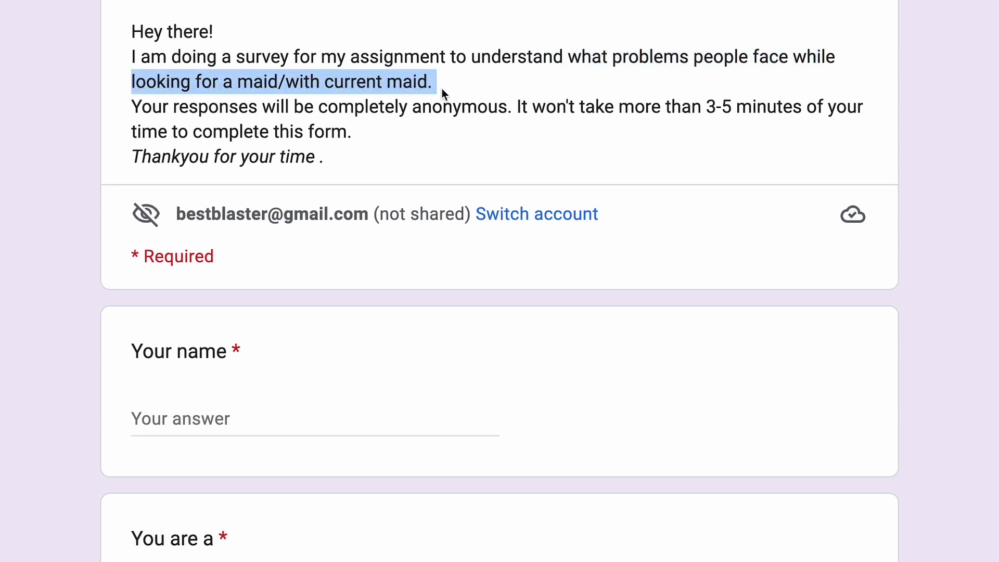
click(446, 73)
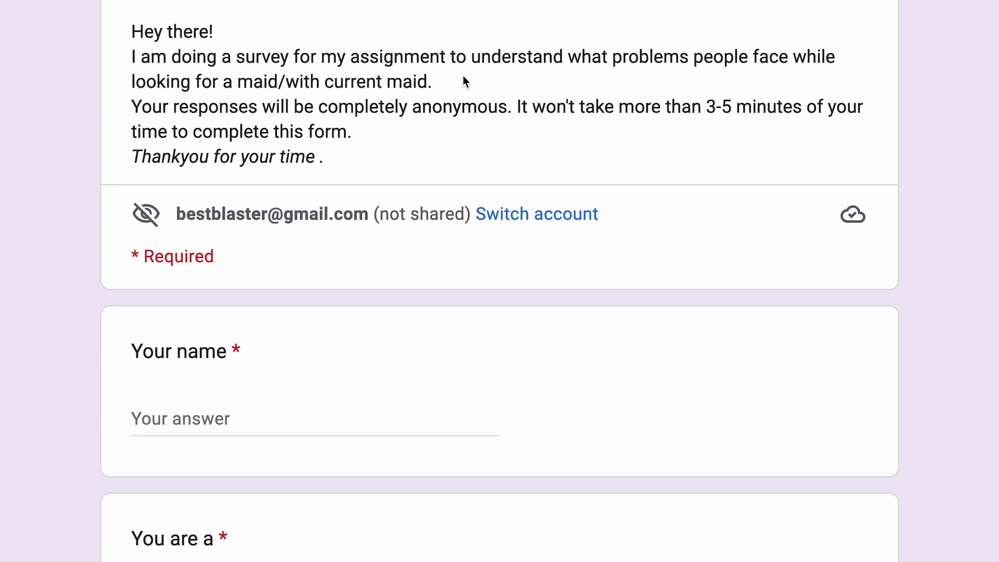
drag(501, 56, 738, 52)
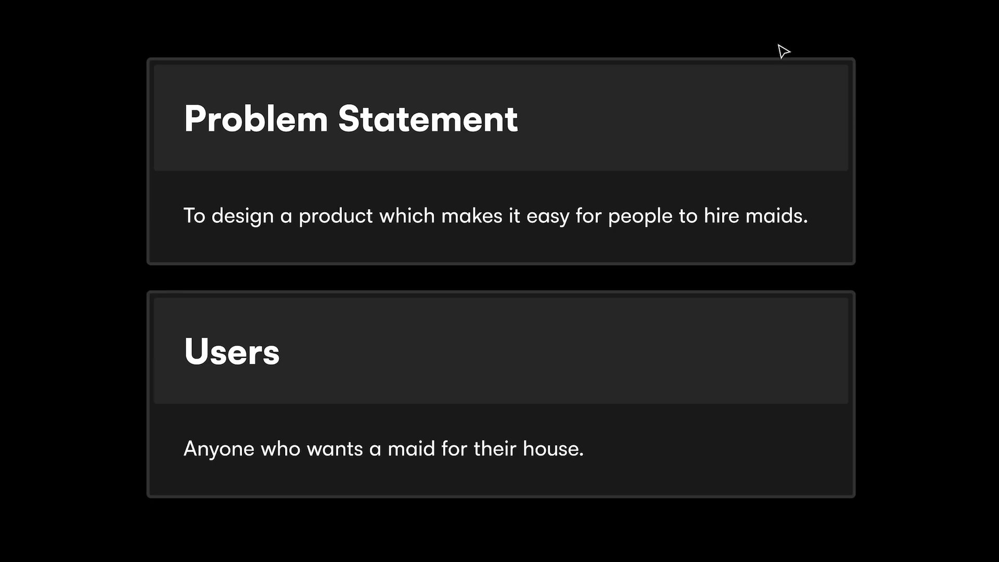
Switch to the Figma board and examine the "Send Survey to identify problems." stage in the research flow
scroll(780, 49, down, 5)
scroll(780, 49, up, 5)
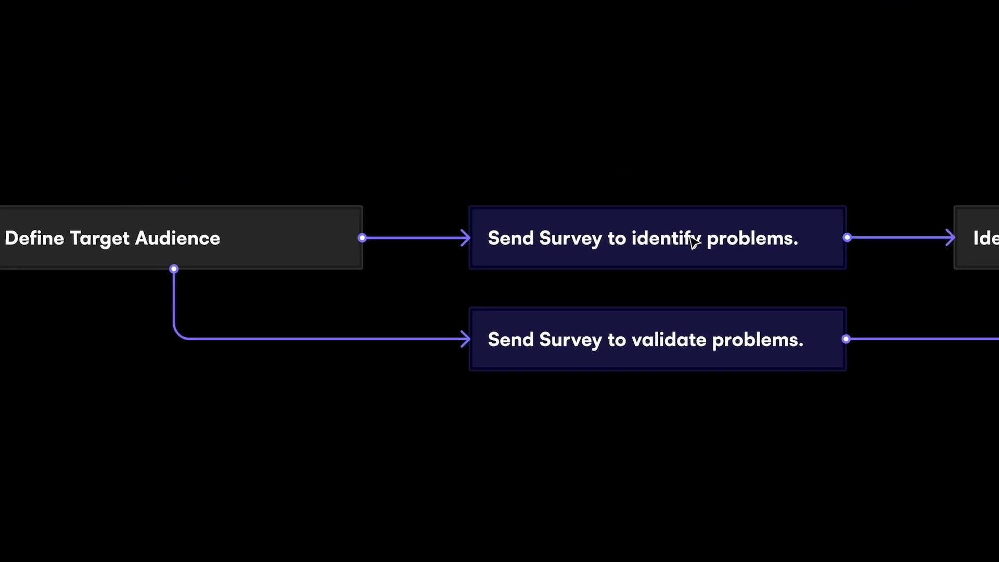
click(651, 254)
click(309, 241)
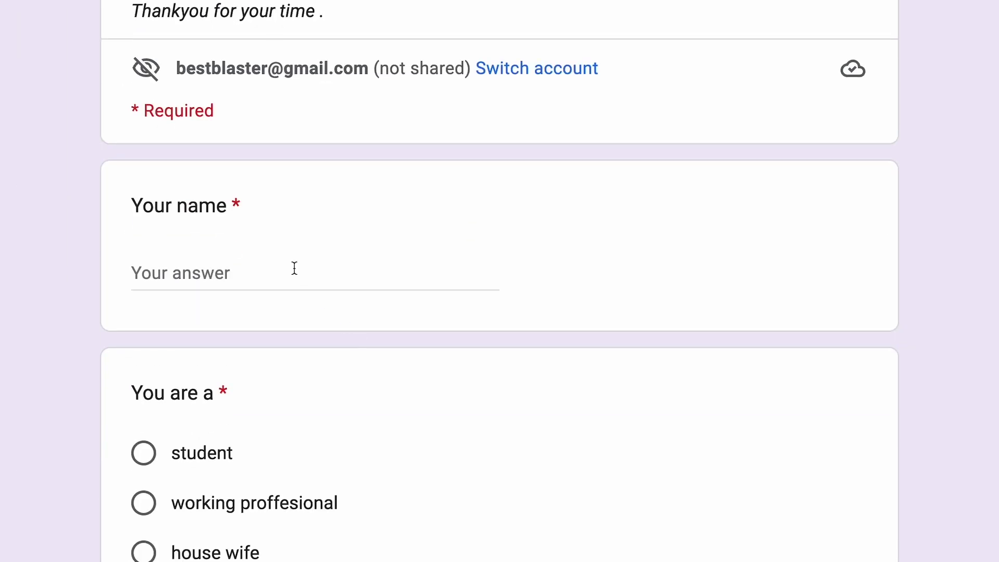
Review the Google Forms survey's "Your name", "You are a" and "You have/you are looking for" questions without answering them
scroll(294, 268, up, 1)
click(277, 313)
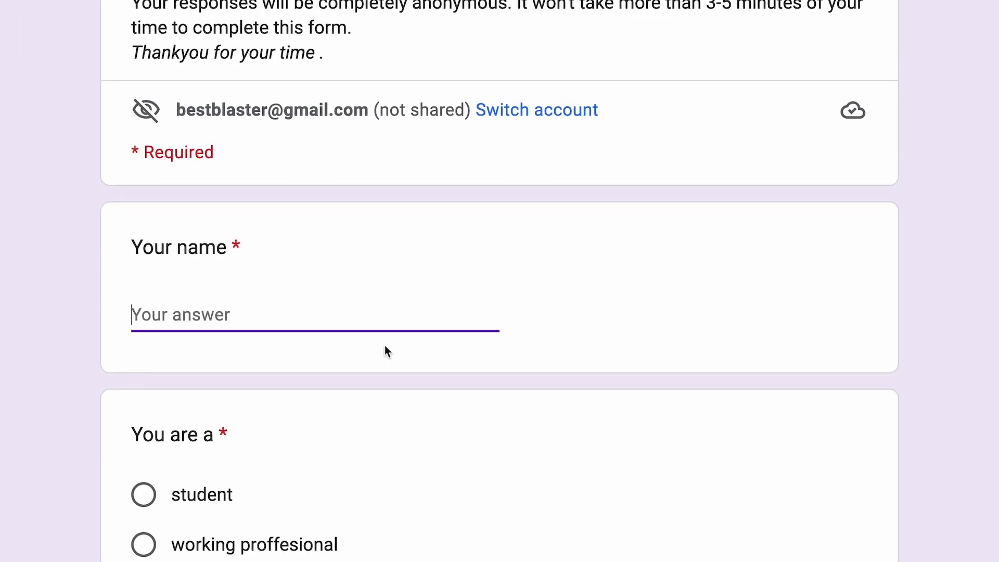
click(399, 361)
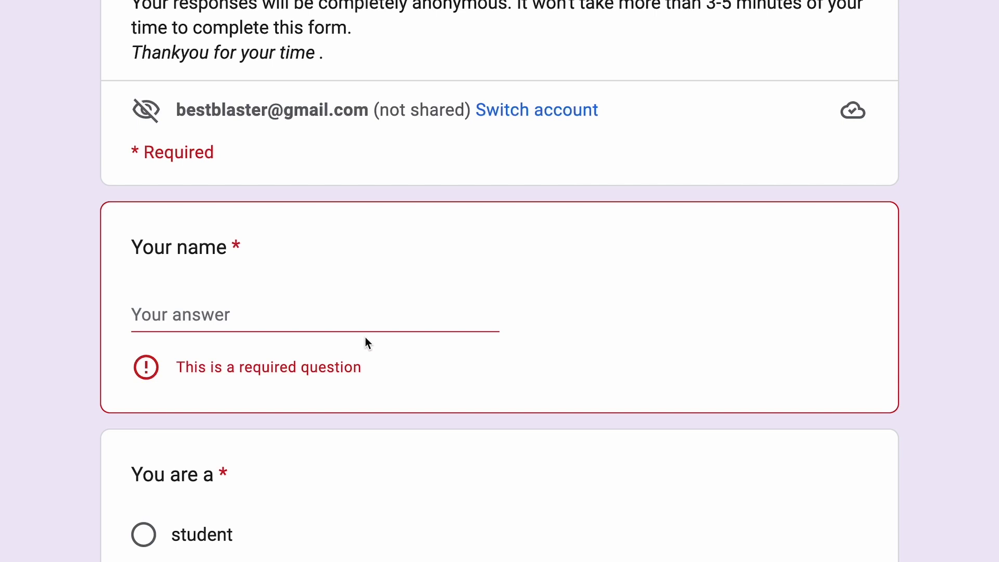
scroll(365, 337, down, 4)
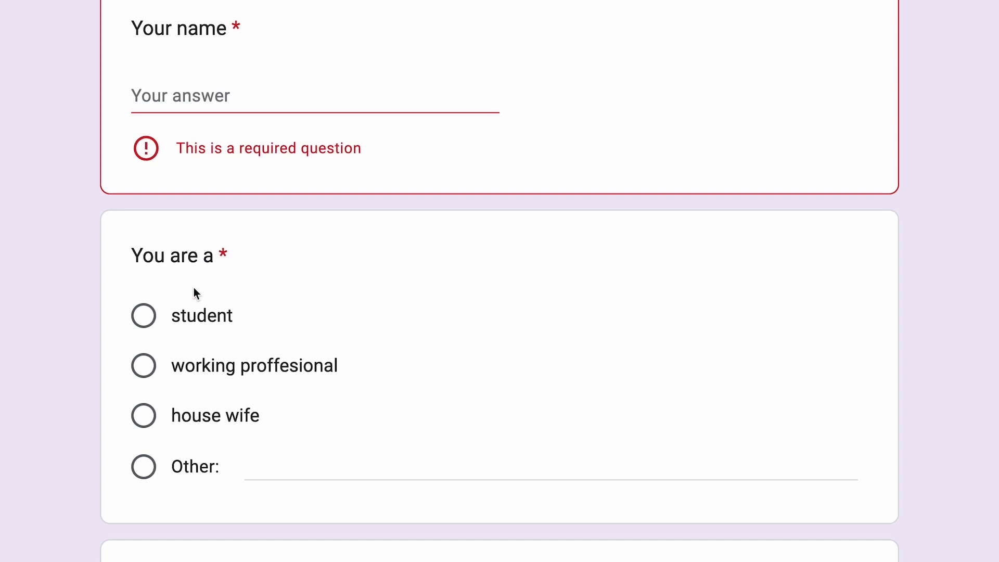
scroll(194, 288, down, 1)
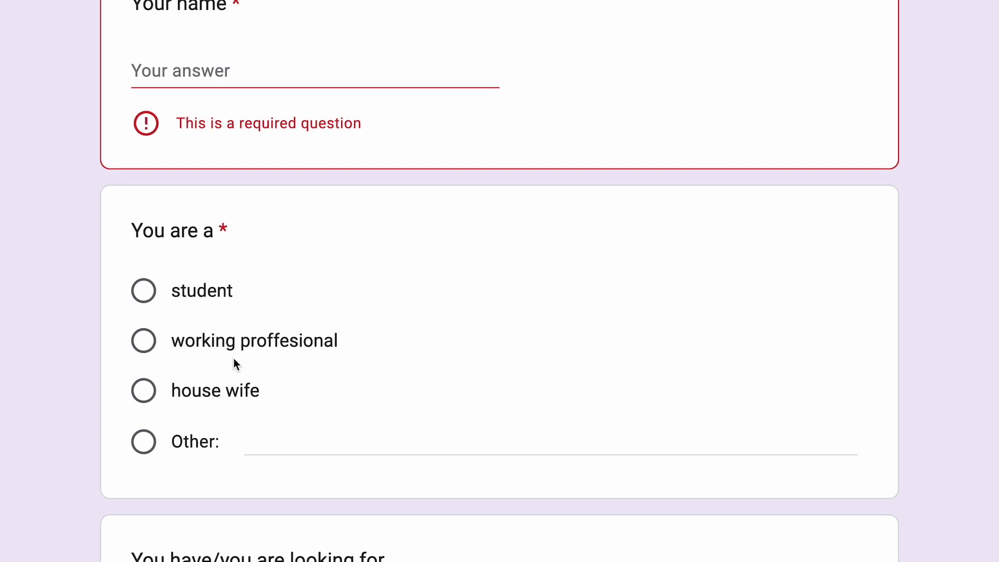
scroll(233, 358, down, 6)
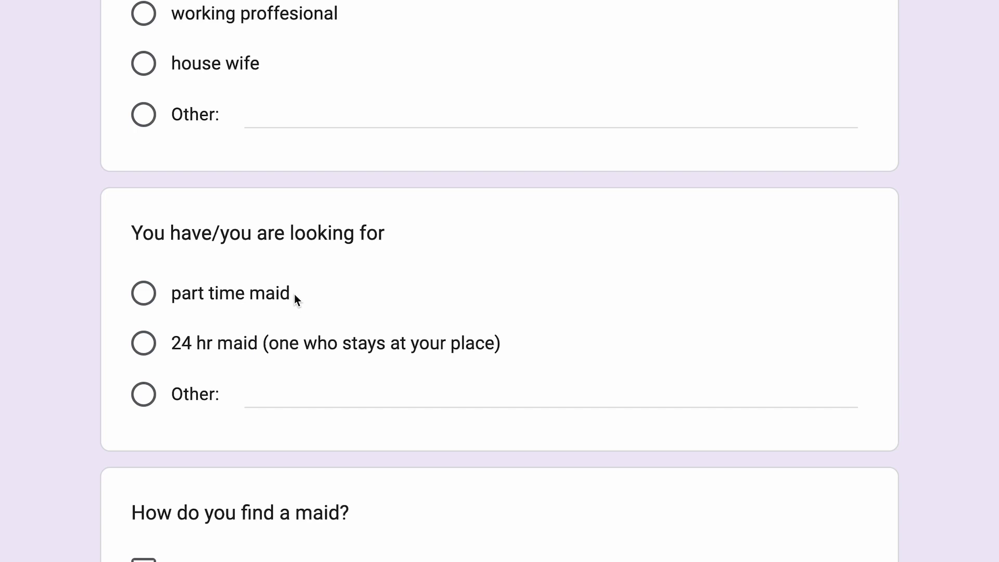
Examine the "How do you find a maid?" question and its answer options, highlighting the friends, neighbours and relatives choice
scroll(295, 294, down, 5)
drag(133, 246, 369, 250)
drag(245, 300, 443, 302)
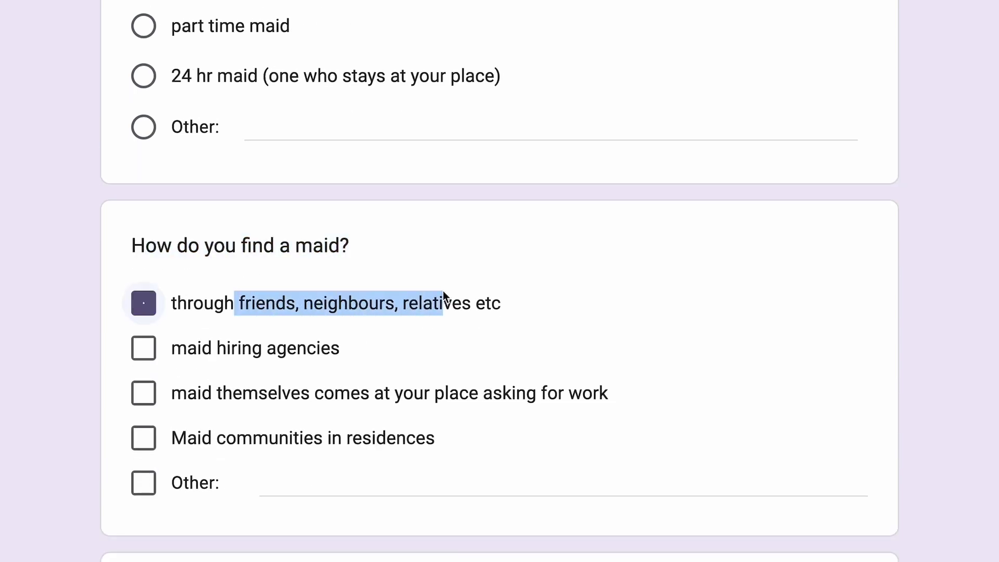
click(180, 305)
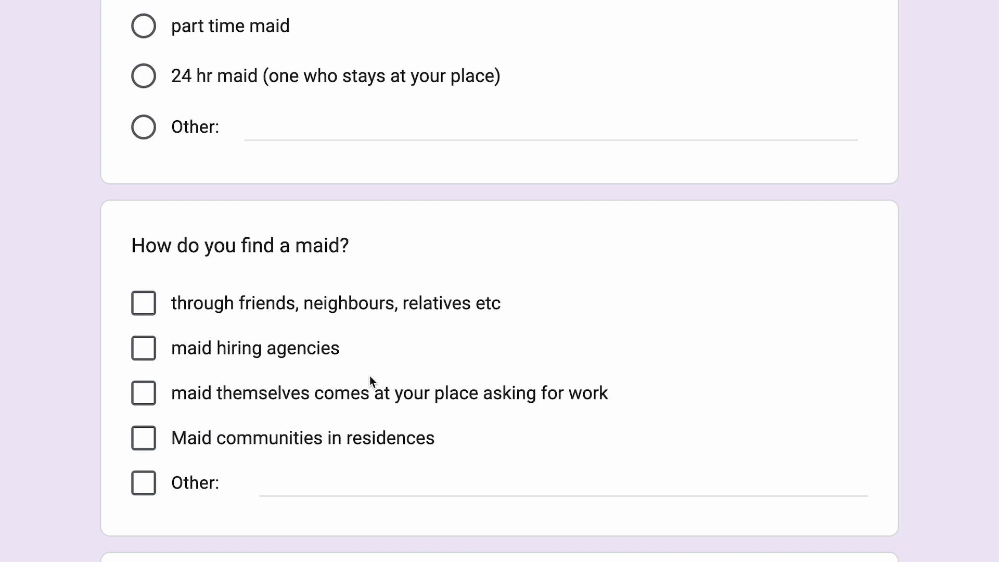
Read the answer options for the challenges in finding a maid and for what people look for before hiring
scroll(370, 376, down, 7)
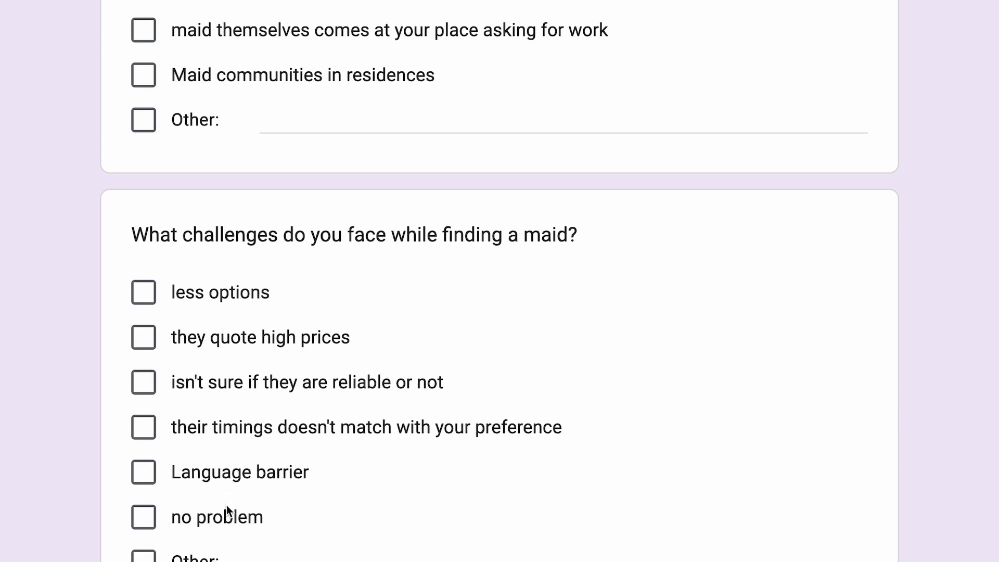
scroll(282, 446, down, 6)
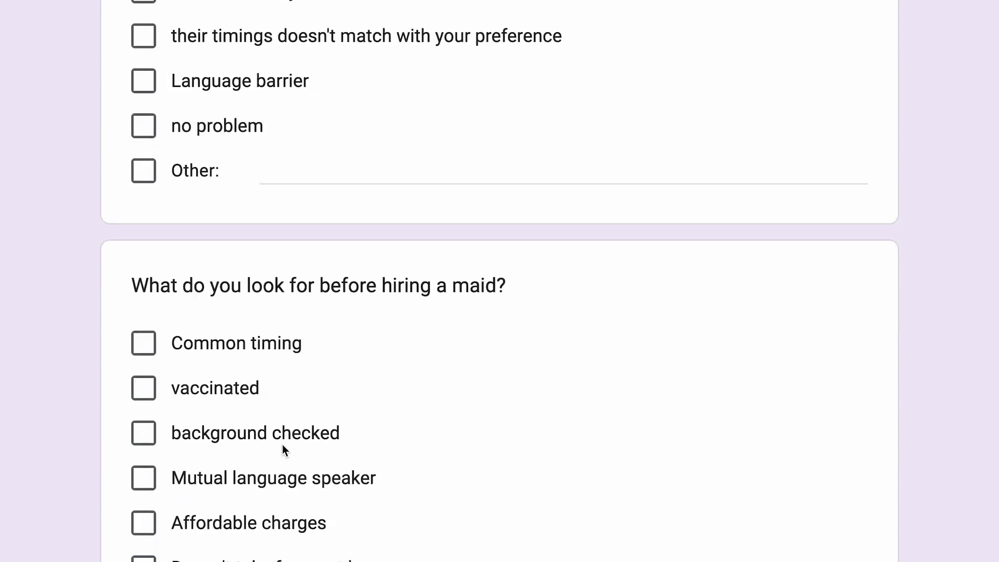
scroll(282, 444, down, 3)
drag(150, 171, 559, 171)
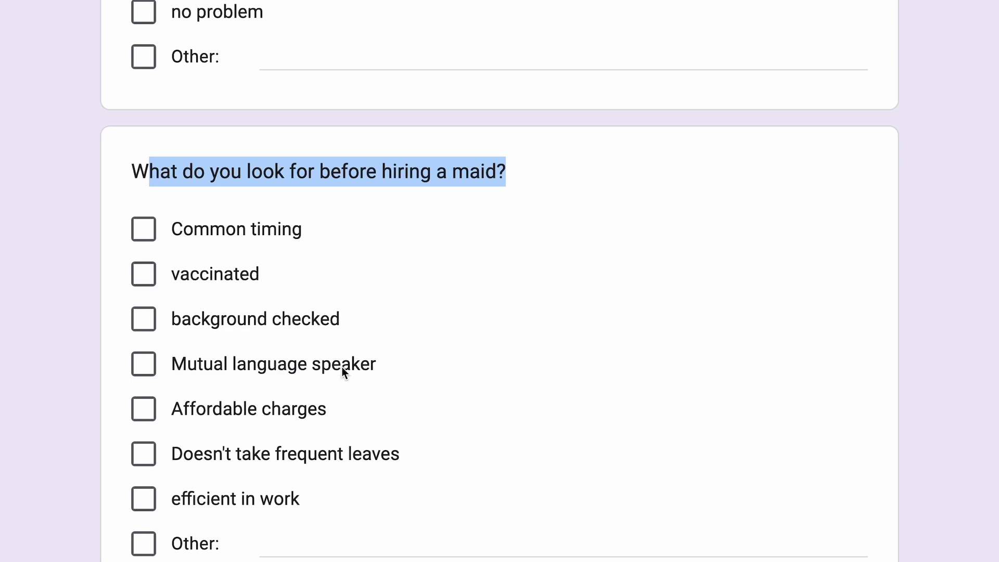
Compare the finding-challenges question with "What do you look for before hiring a maid?", highlighting both and leaving every option unchecked
scroll(342, 367, up, 5)
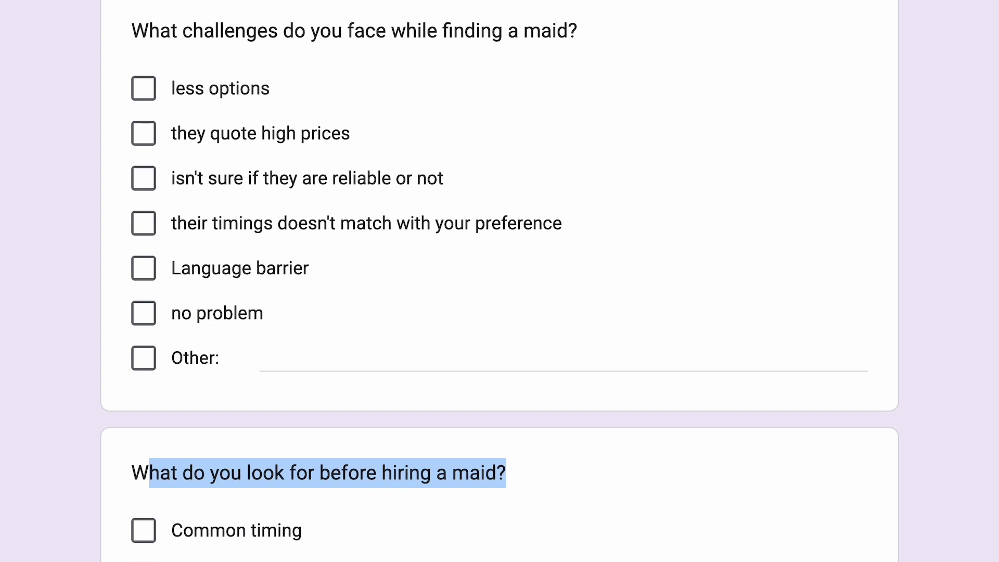
drag(507, 474, 130, 474)
drag(592, 26, 570, 28)
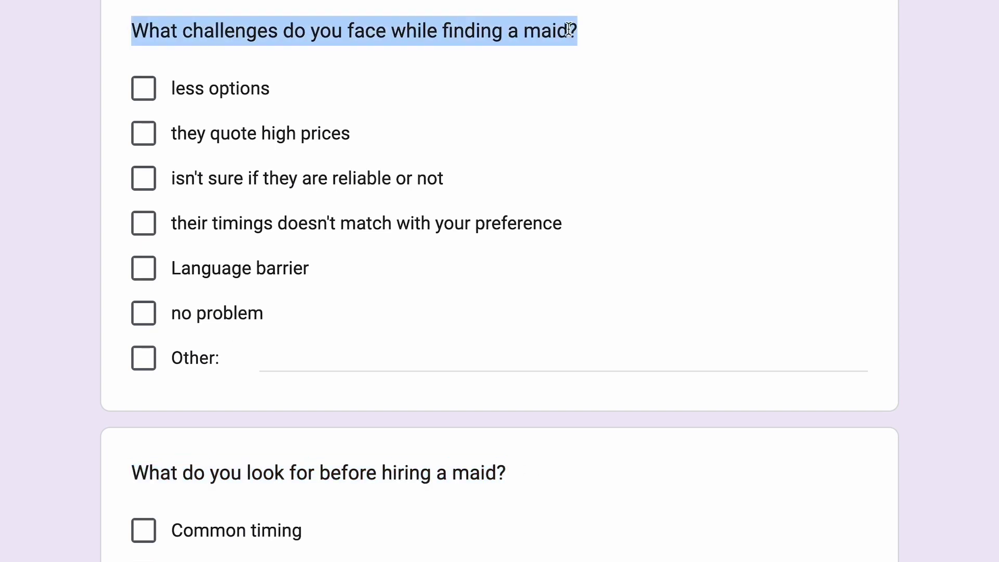
drag(542, 476, 102, 475)
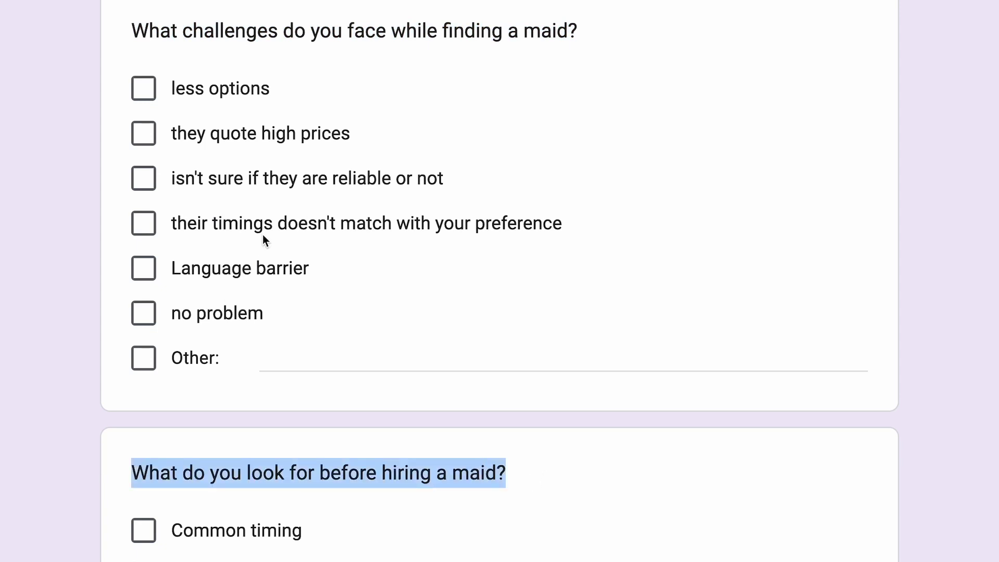
click(180, 229)
click(177, 230)
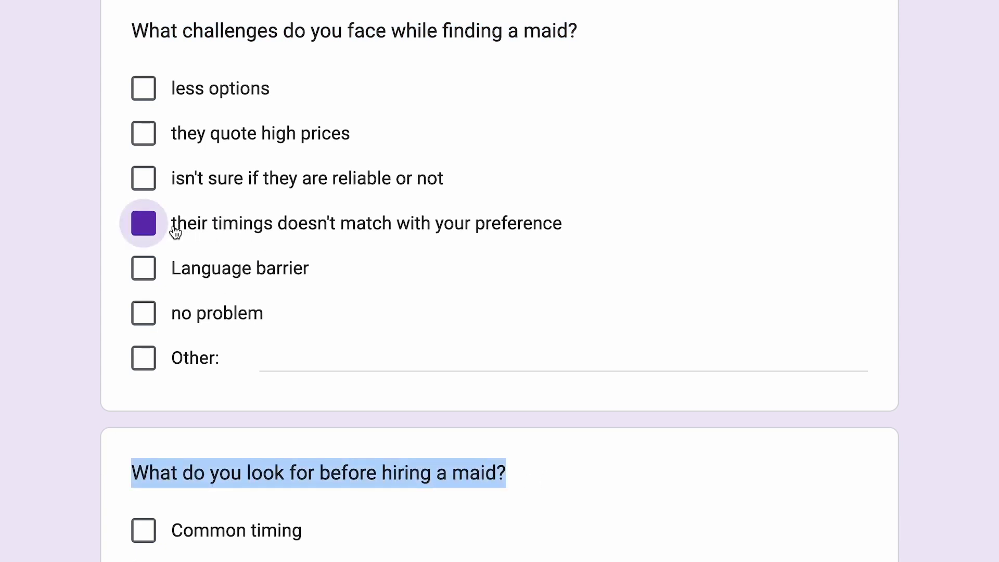
click(428, 465)
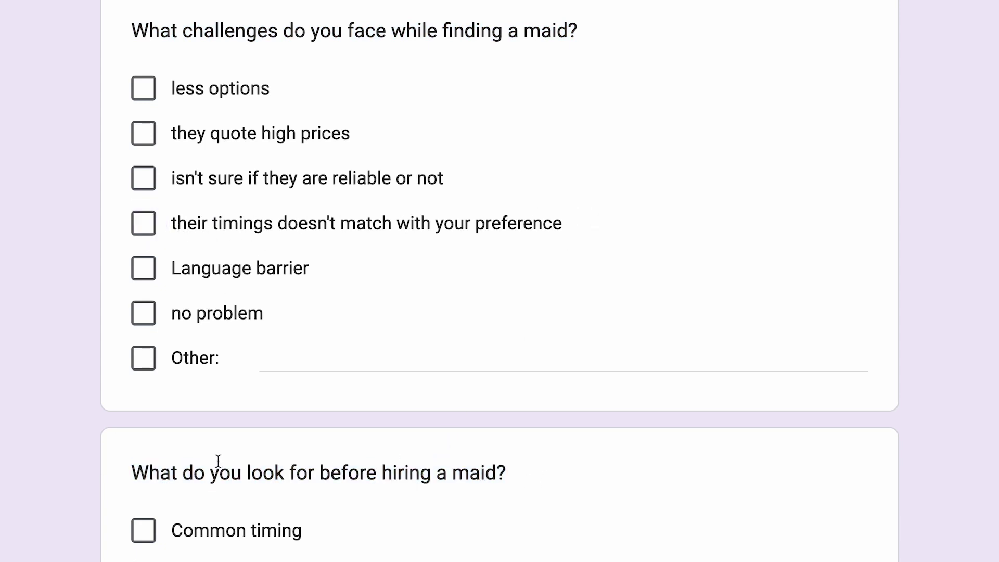
drag(148, 471, 519, 467)
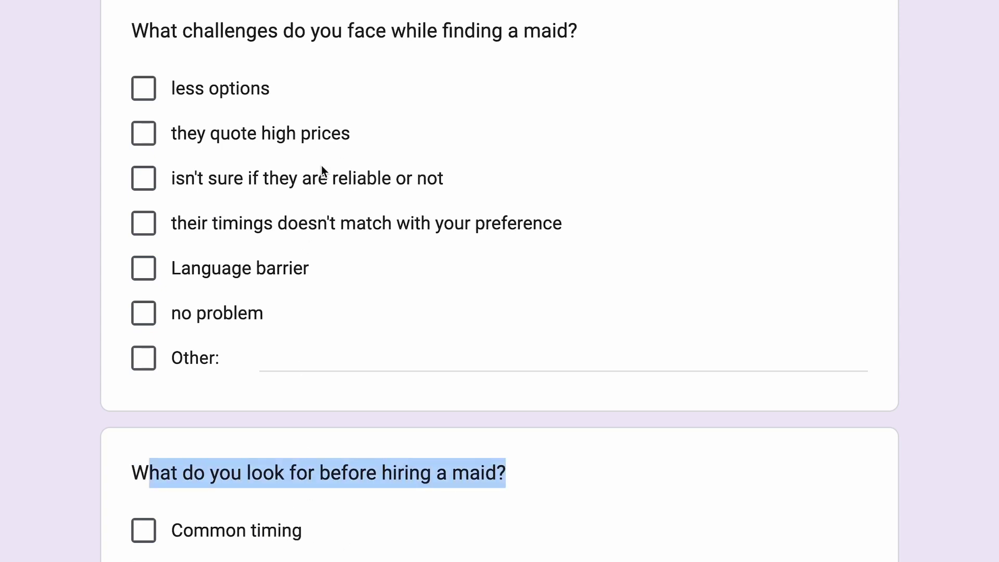
Read the hiring criteria and maid frequency questions, then highlight the question about which activities require a maid
scroll(351, 382, down, 5)
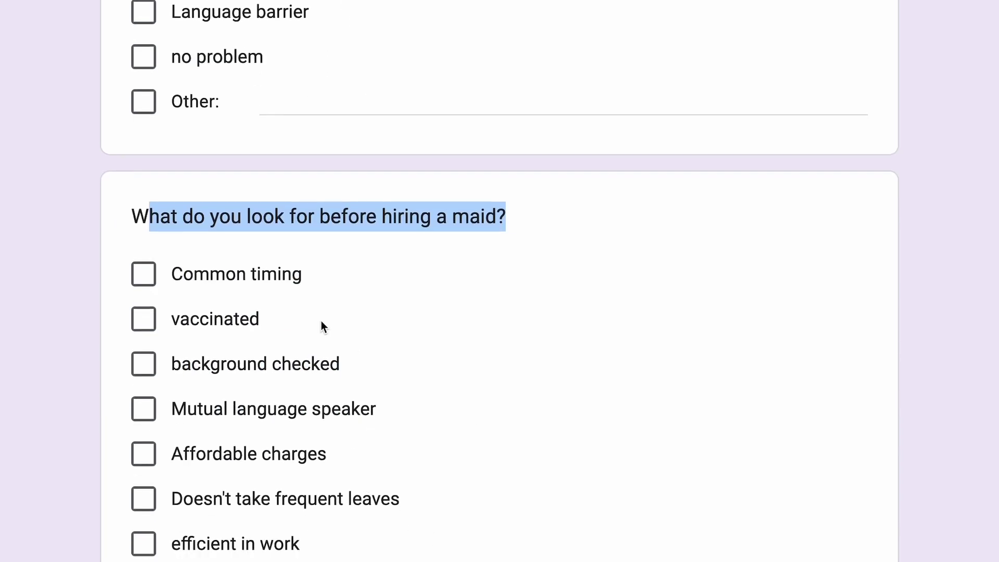
scroll(321, 323, down, 8)
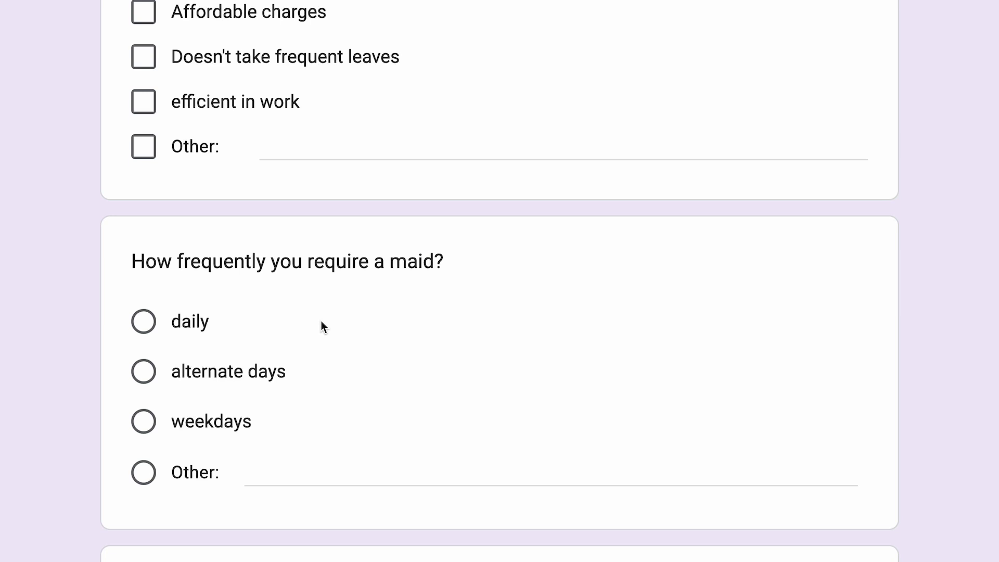
scroll(321, 322, down, 6)
drag(171, 255, 434, 253)
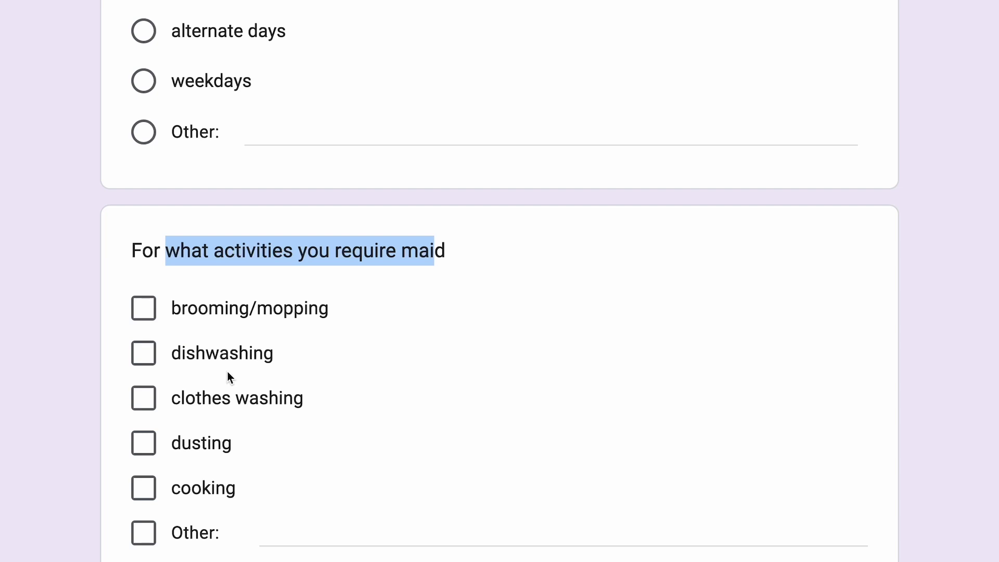
Examine the question on how many maids handle the marked activities, highlighting its wording and reading its options
scroll(227, 371, down, 5)
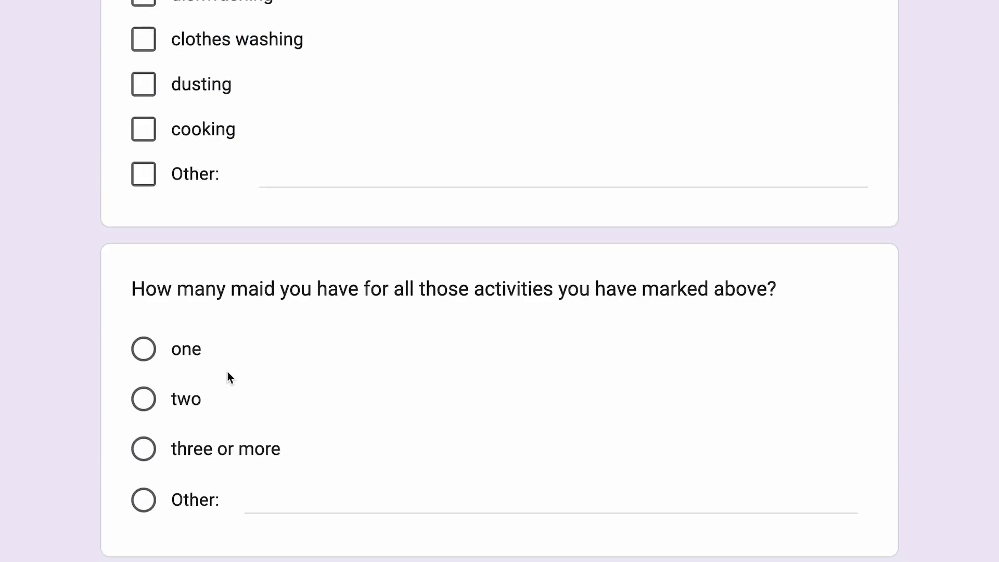
drag(162, 293, 390, 292)
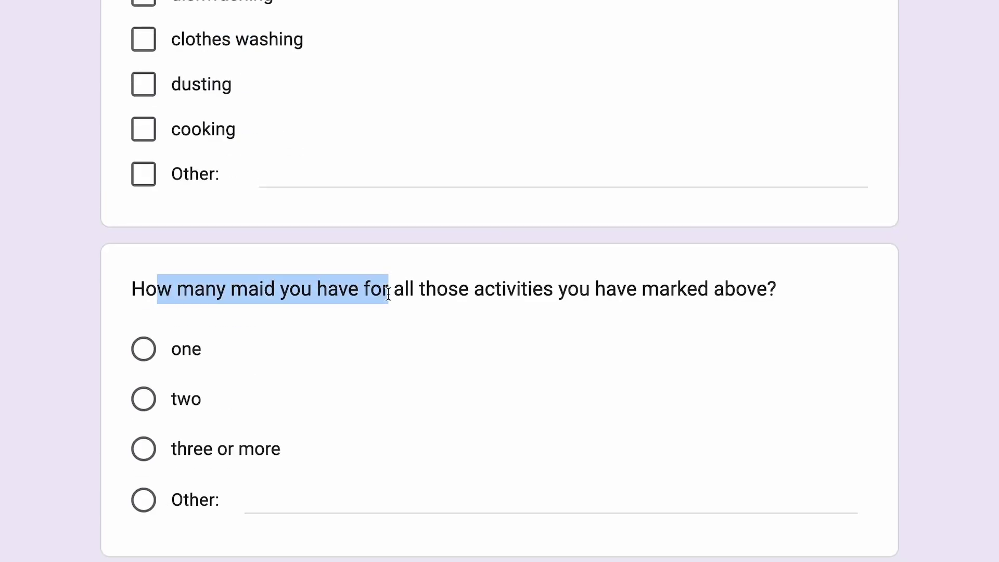
click(434, 290)
drag(248, 285, 708, 286)
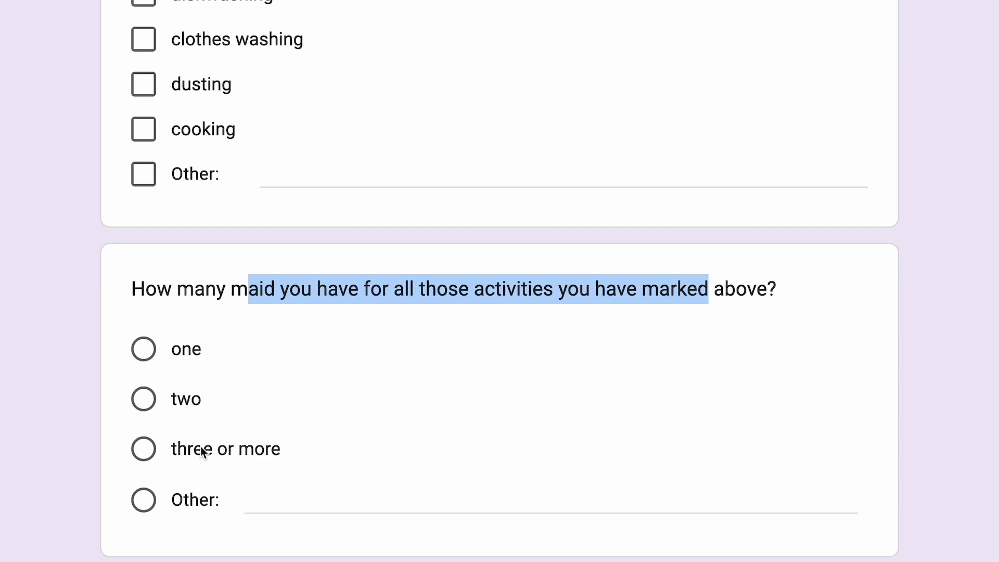
Read and highlight the open question asking for the reason behind having multiple maids instead of only one
scroll(201, 446, down, 5)
drag(166, 385, 590, 383)
click(662, 379)
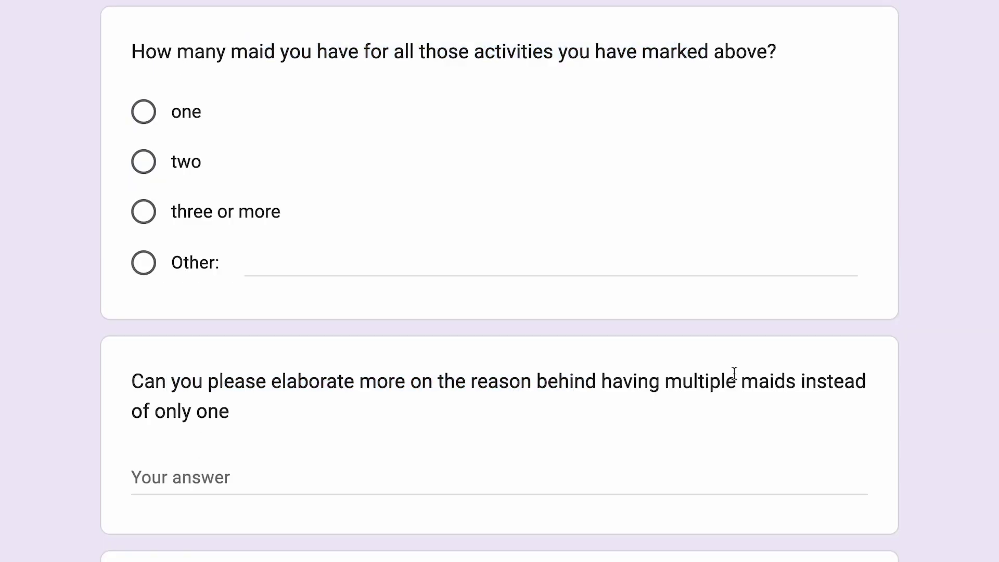
drag(230, 411, 116, 386)
click(259, 402)
Highlight the question about problems with the current or previous maid and read its answer options
scroll(271, 236, down, 5)
drag(147, 338, 445, 335)
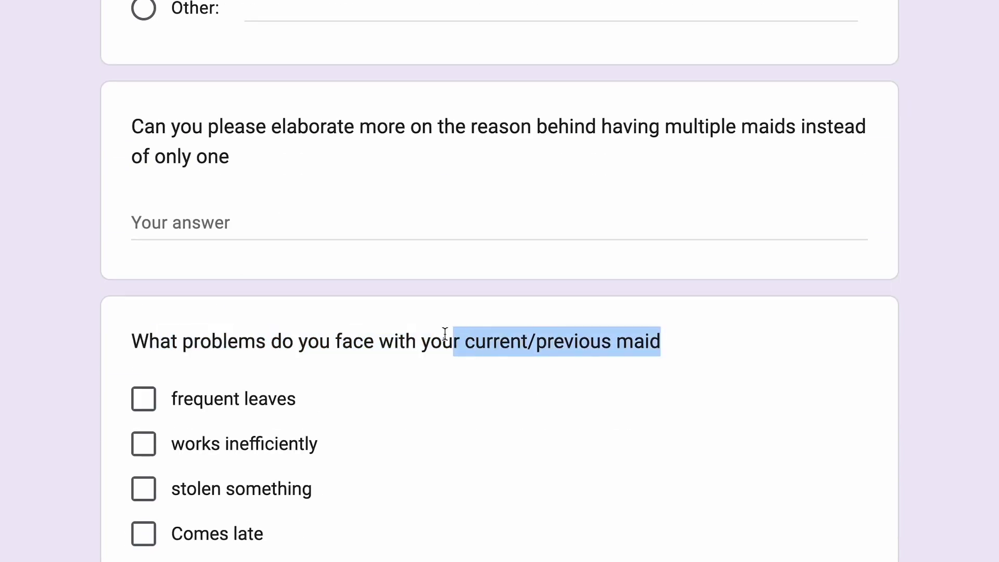
scroll(268, 338, down, 1)
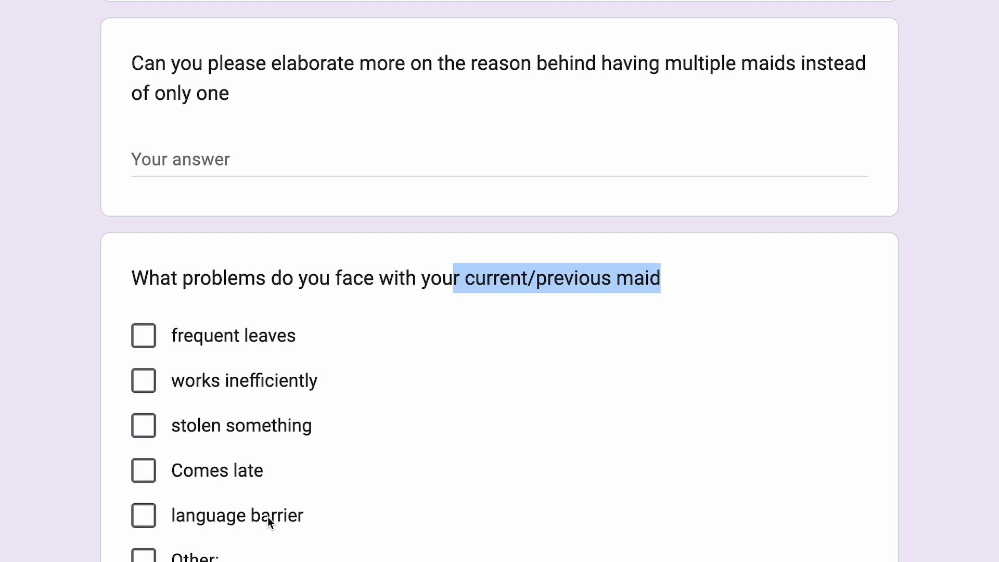
Highlight the question on managing chores while the maid is on leave, go through its options and choose "you search for another maid"
scroll(268, 517, down, 7)
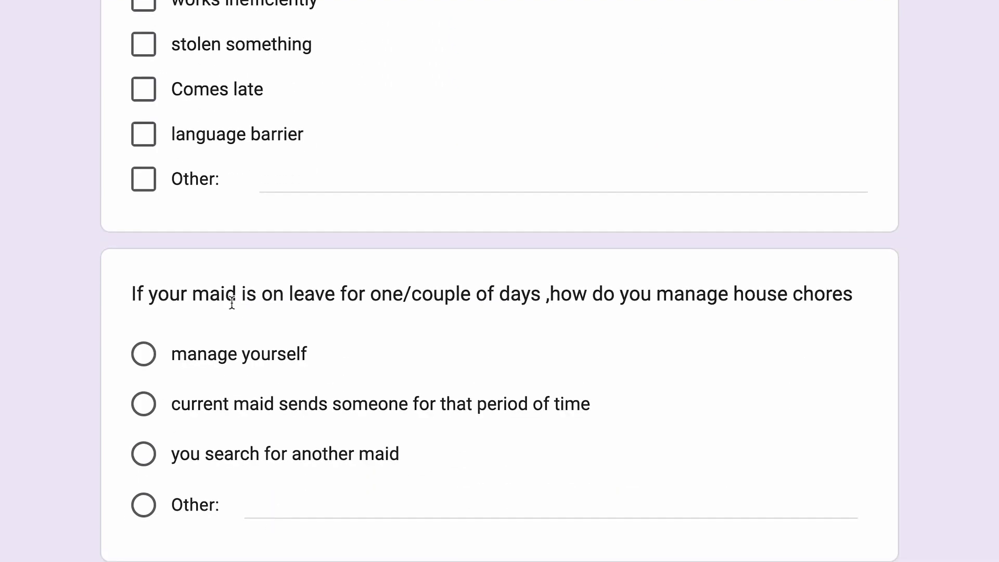
drag(170, 291, 369, 292)
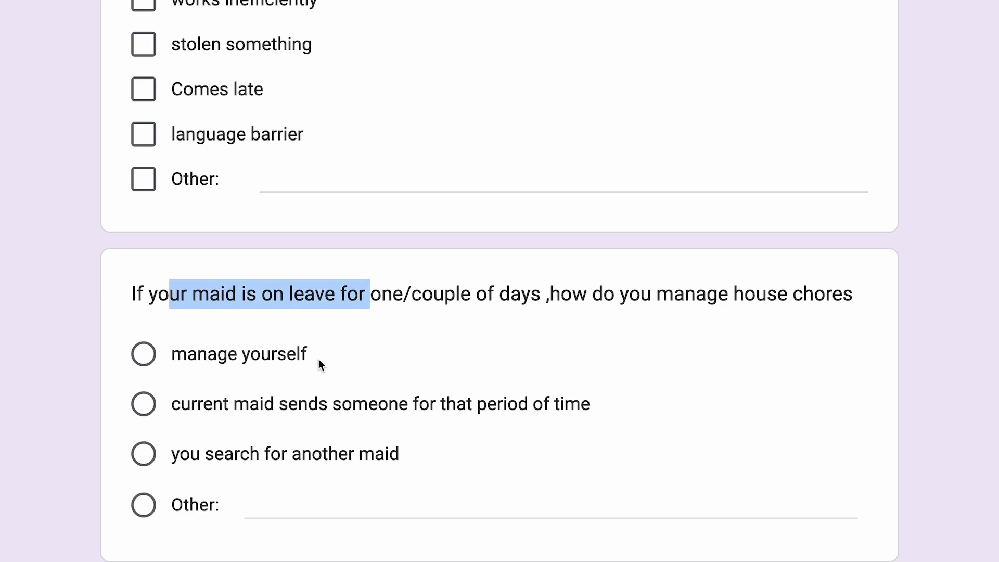
drag(319, 359, 141, 352)
click(208, 405)
drag(209, 405, 544, 409)
drag(409, 453, 193, 453)
click(43, 385)
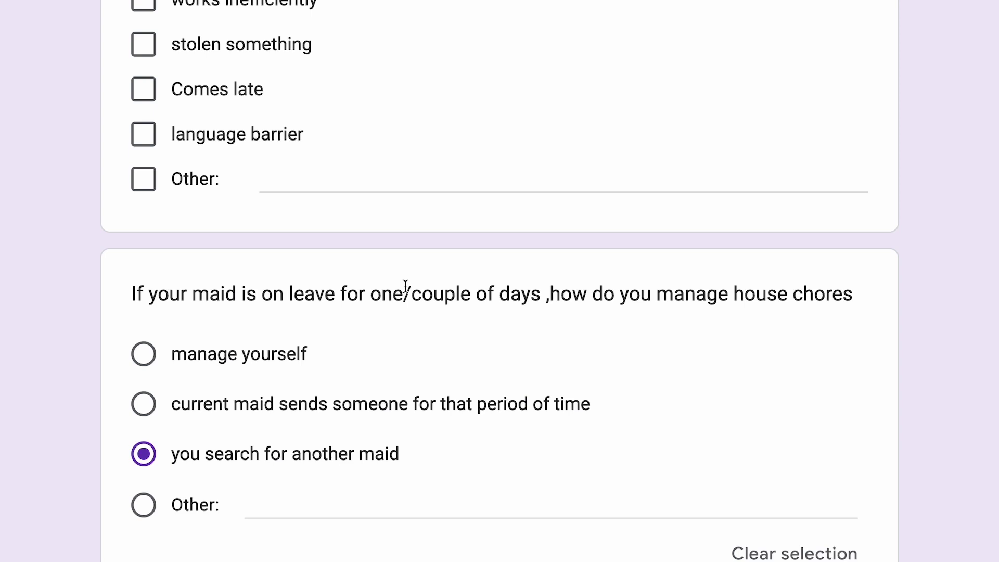
Highlight "Do you take trial service before appointing a maid?" and read its Yes and No options
scroll(363, 438, down, 2)
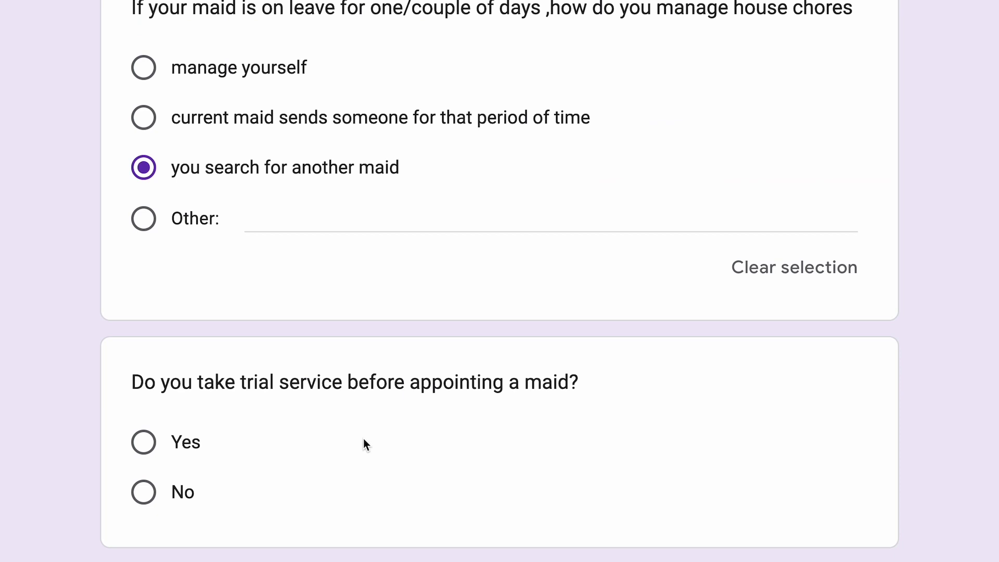
drag(149, 339, 608, 336)
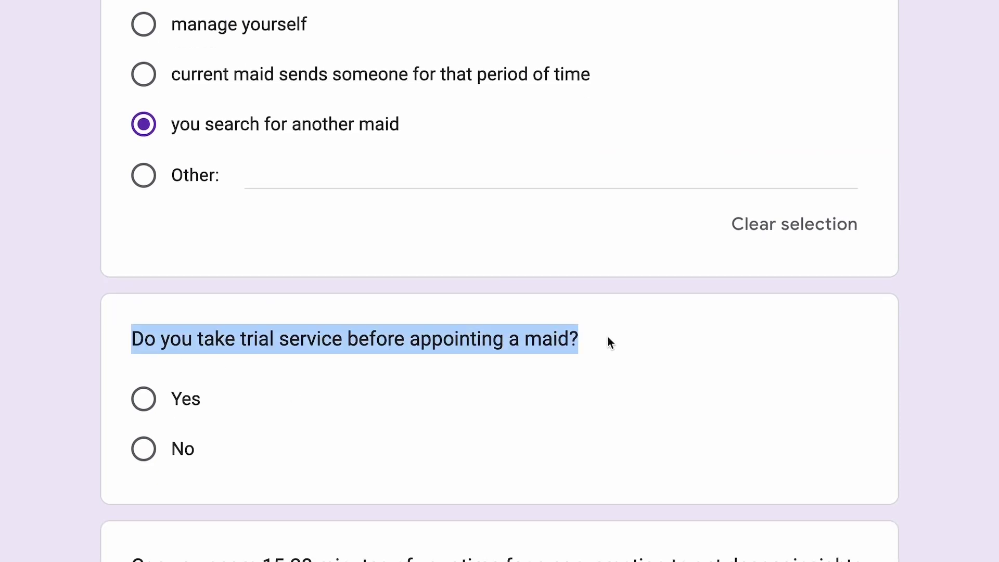
click(604, 333)
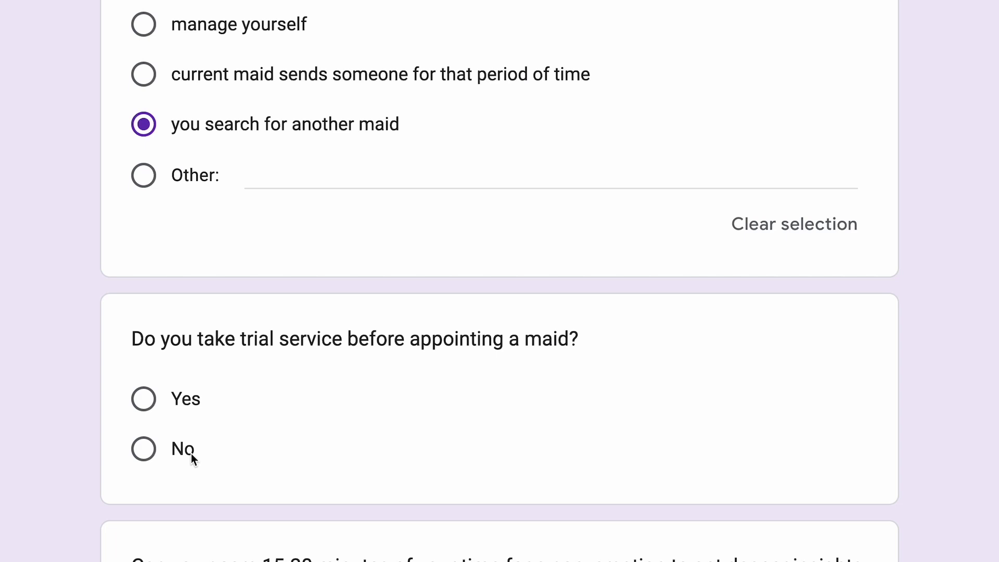
Read the closing request for a 15-20 minute conversation, highlighting its wording about conversation and contact details
scroll(192, 454, down, 5)
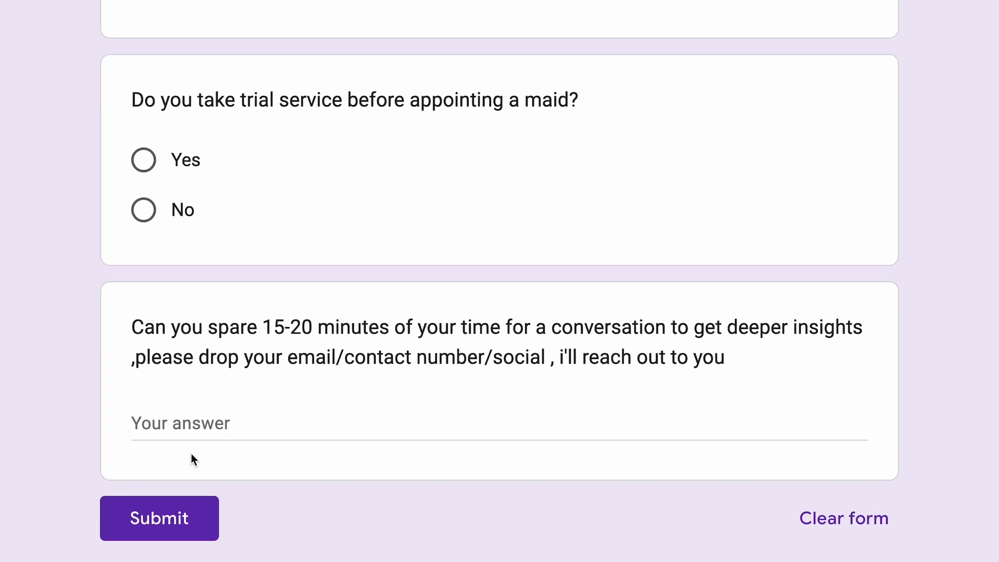
drag(145, 357, 629, 333)
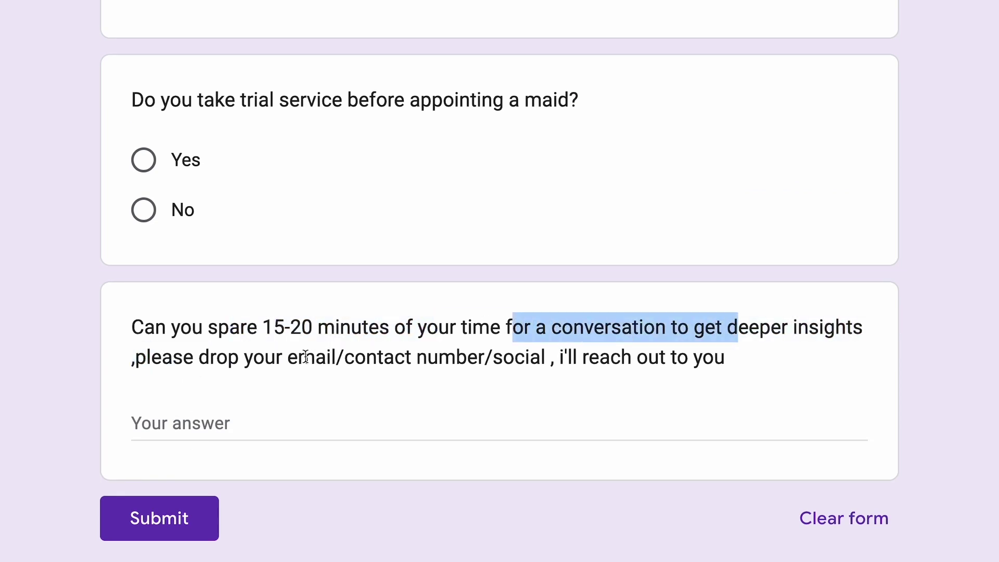
drag(276, 357, 578, 359)
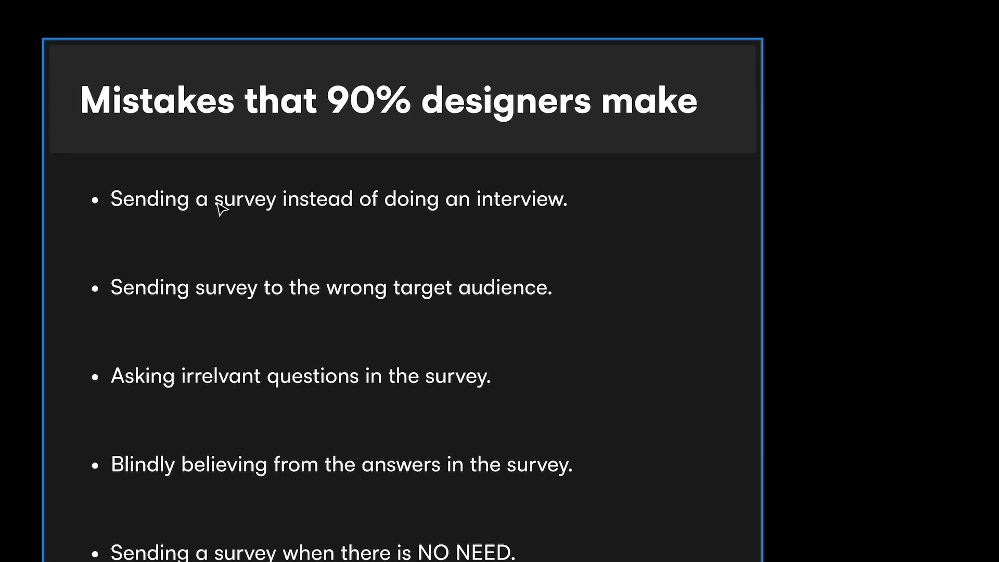
On the Figma board's mistakes list, select the points on unneeded surveys, irrelevant questions and blindly believing answers
click(312, 551)
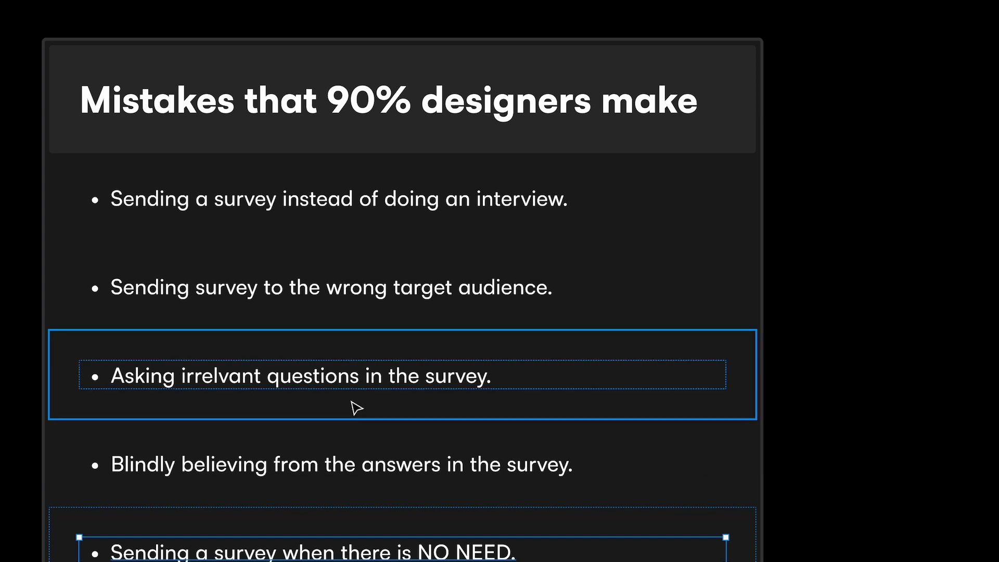
click(333, 379)
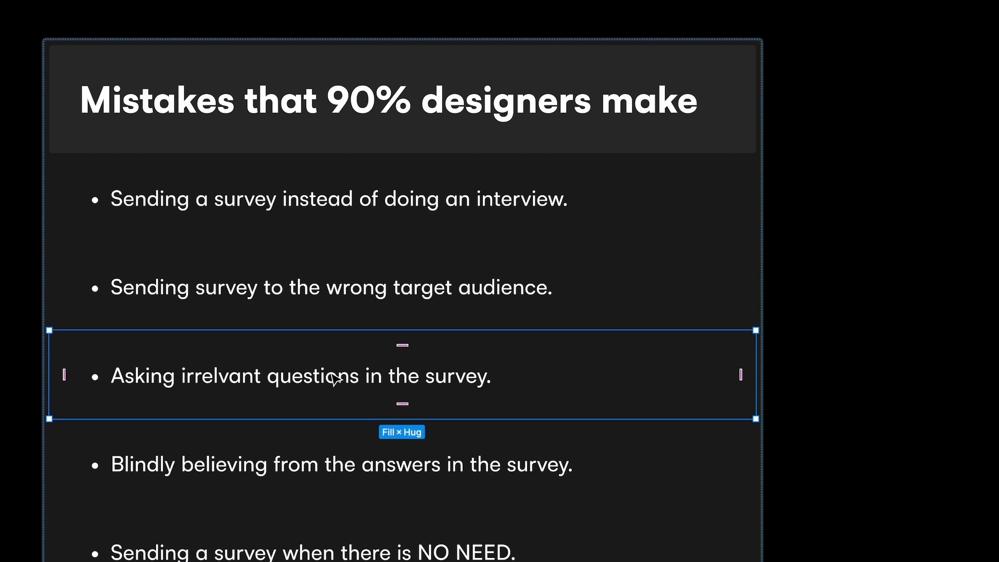
shift+click(364, 552)
shift+click(395, 468)
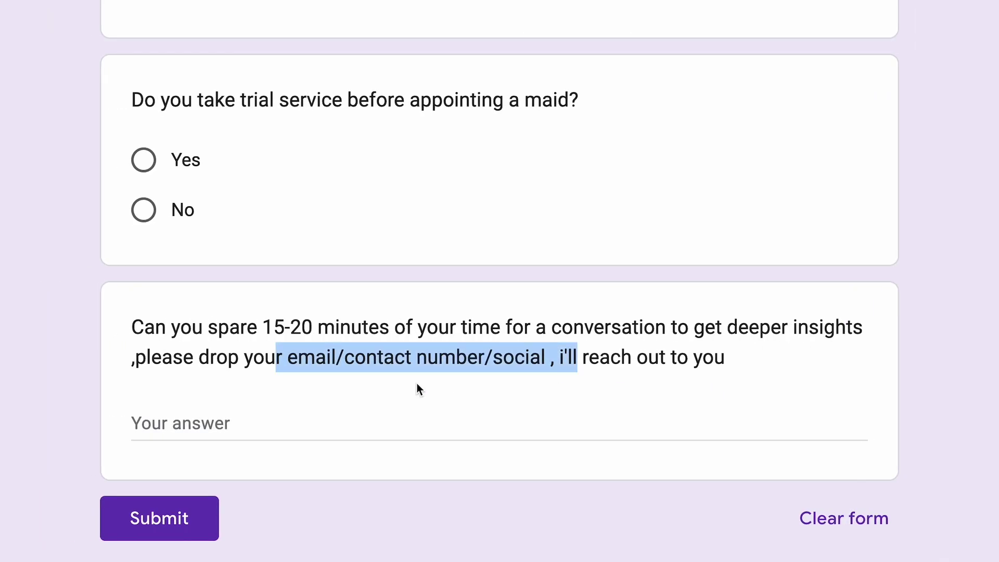
Return to the maid survey and review its questions again from the closing request back towards the earlier ones
scroll(417, 383, up, 9)
scroll(416, 383, up, 7)
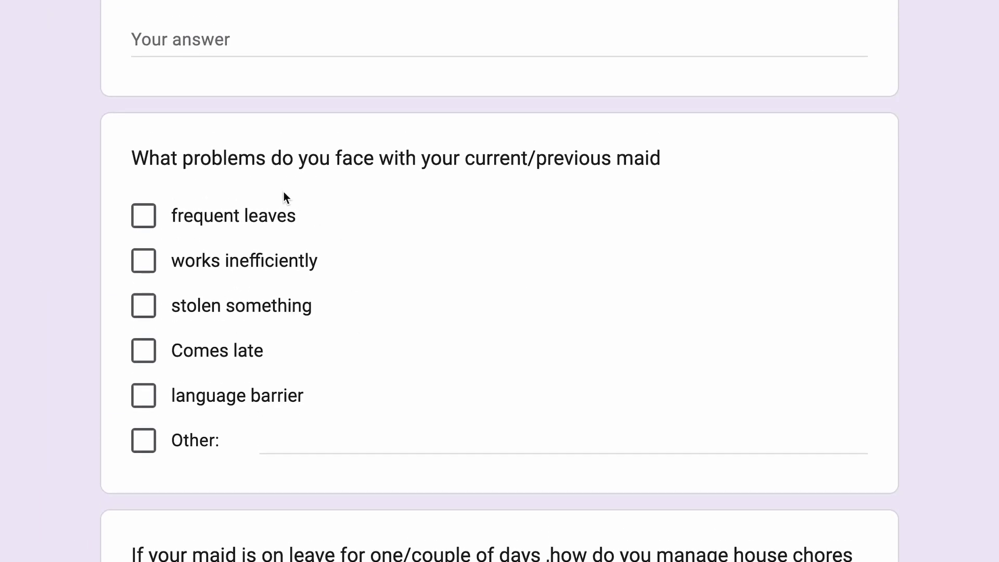
scroll(284, 193, up, 9)
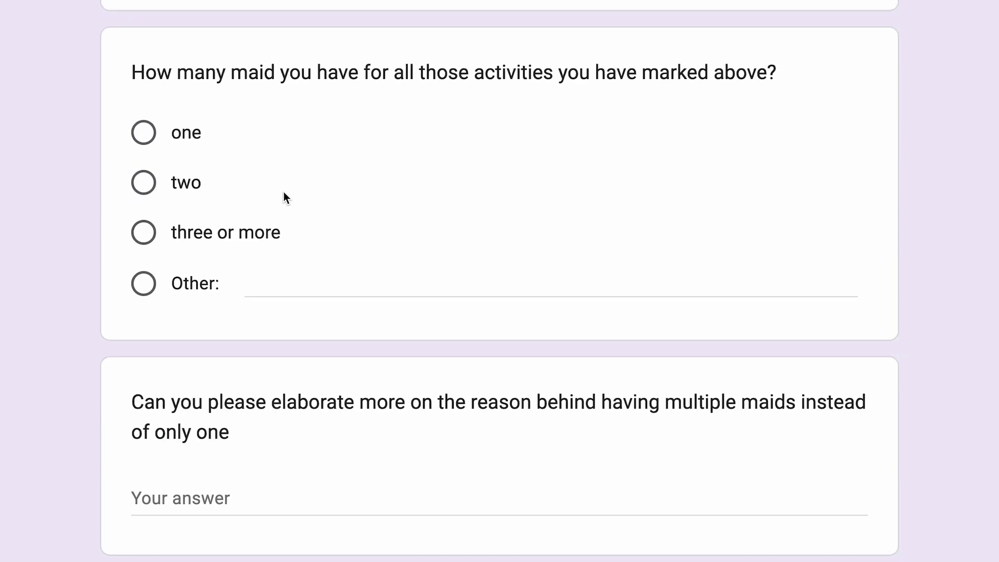
scroll(283, 193, up, 11)
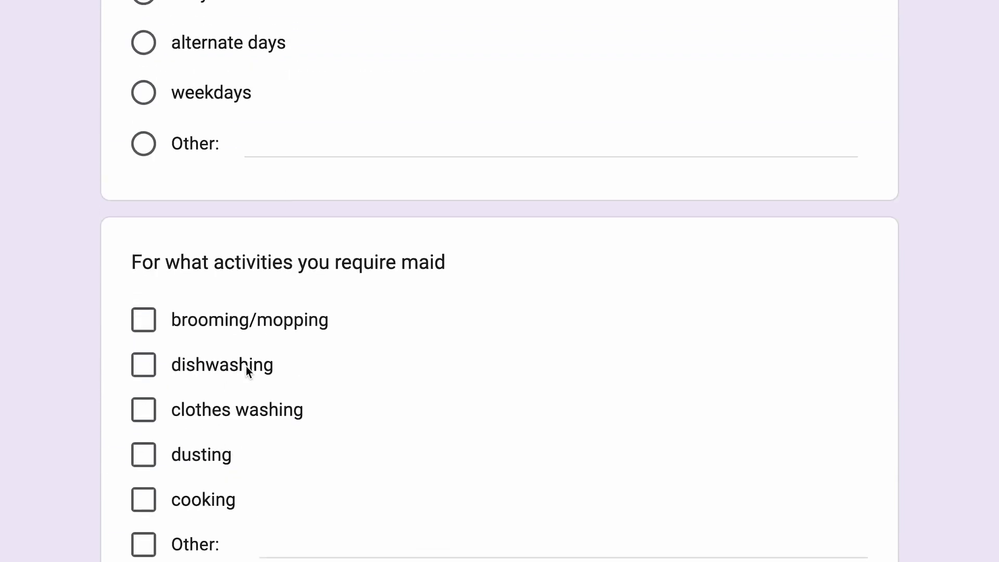
scroll(249, 366, up, 7)
scroll(260, 353, up, 5)
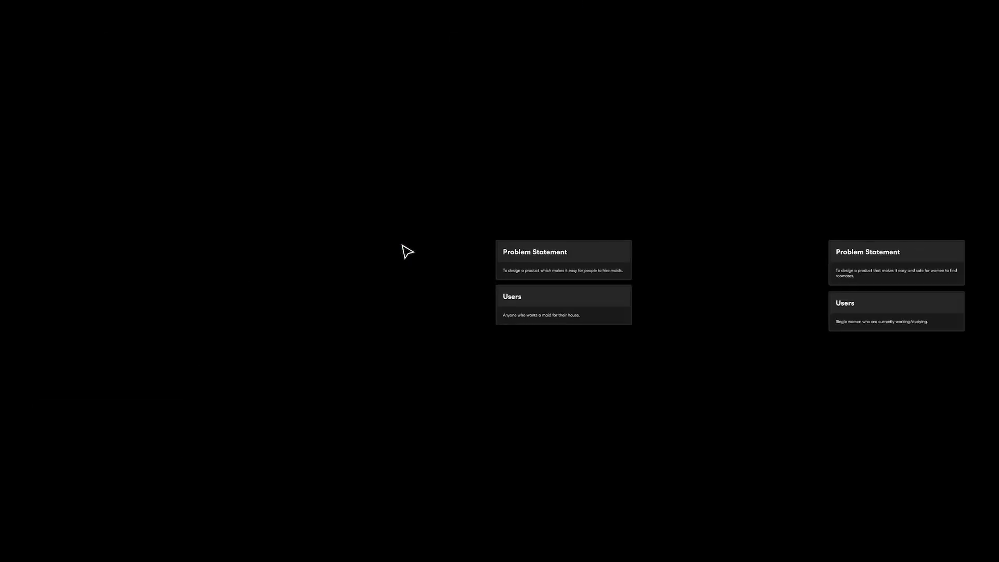
On the Figma board, inspect the roommate-finding project's Problem Statement and Users cards, selecting each description
scroll(718, 259, right, 5)
scroll(718, 259, up, 6)
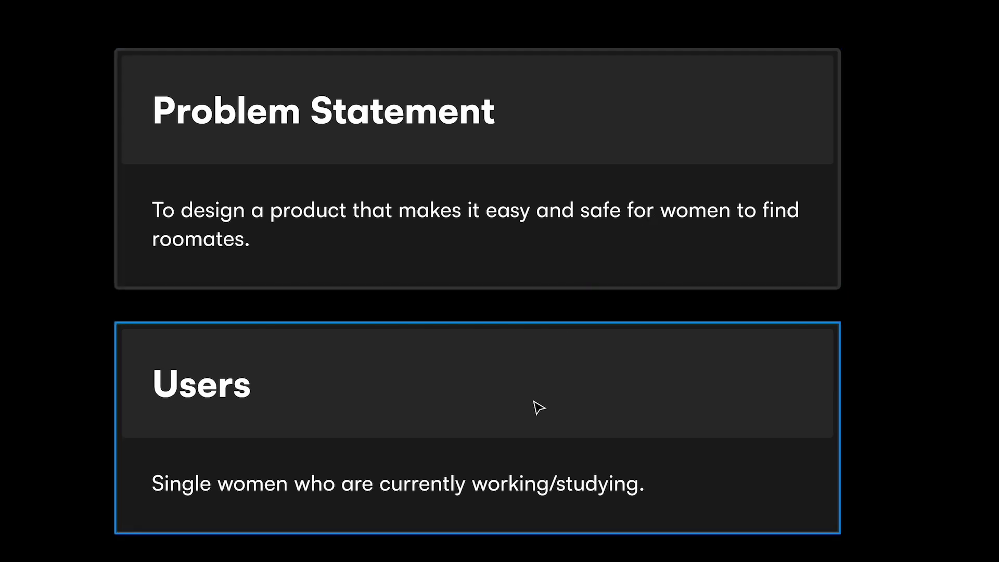
click(424, 483)
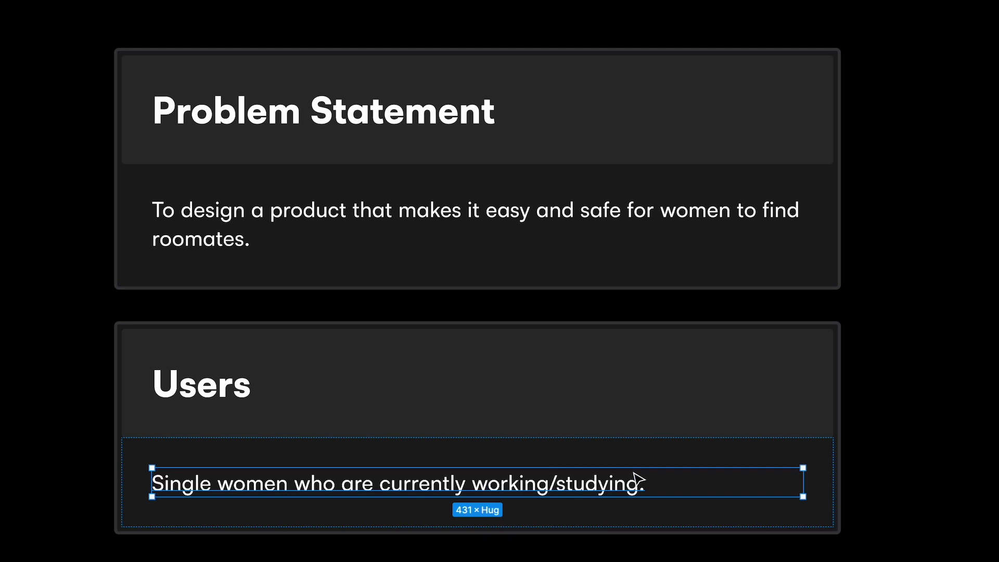
click(522, 218)
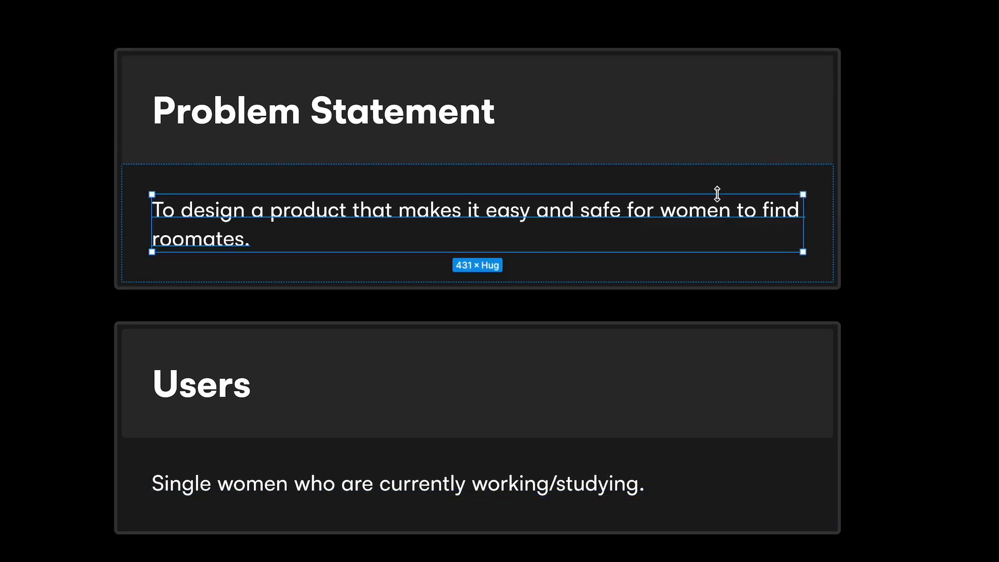
Look over the board's Types of Survey card, designer mistakes list and survey process flows
scroll(617, 376, down, 10)
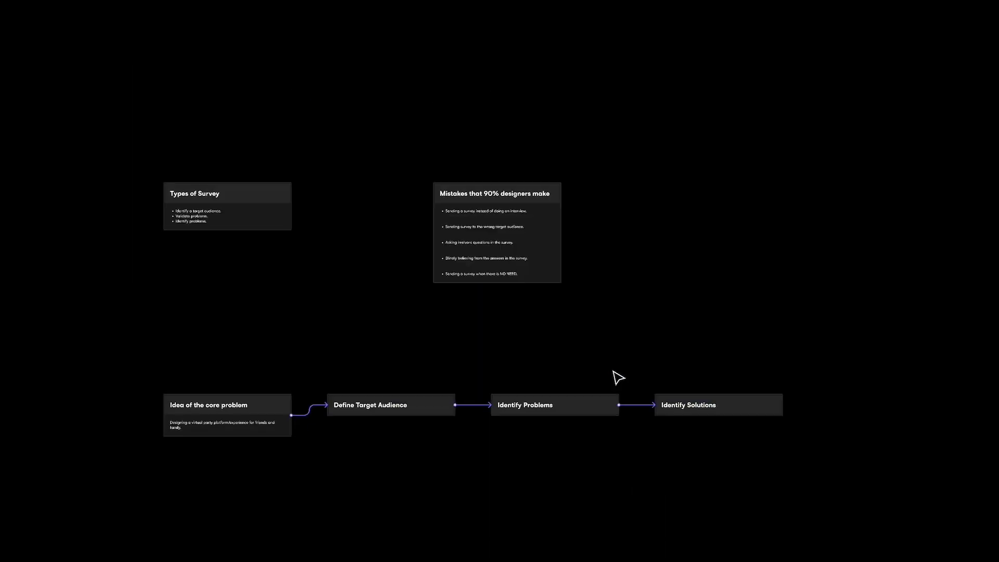
scroll(617, 377, down, 5)
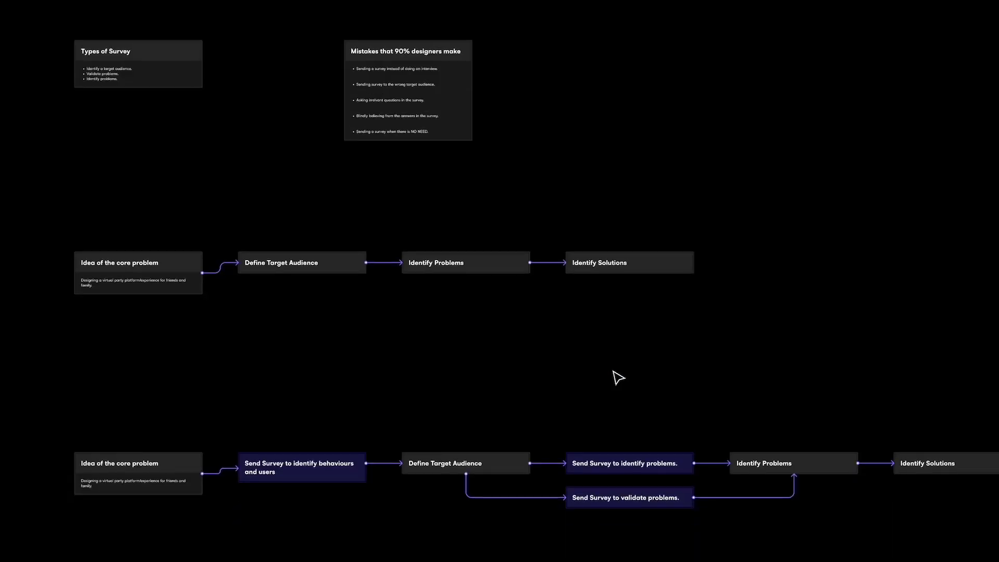
scroll(627, 484, up, 5)
scroll(627, 484, down, 3)
scroll(627, 485, right, 3)
Switch to the roommate survey in Google Forms and read its introduction, answering note and first fields
click(604, 348)
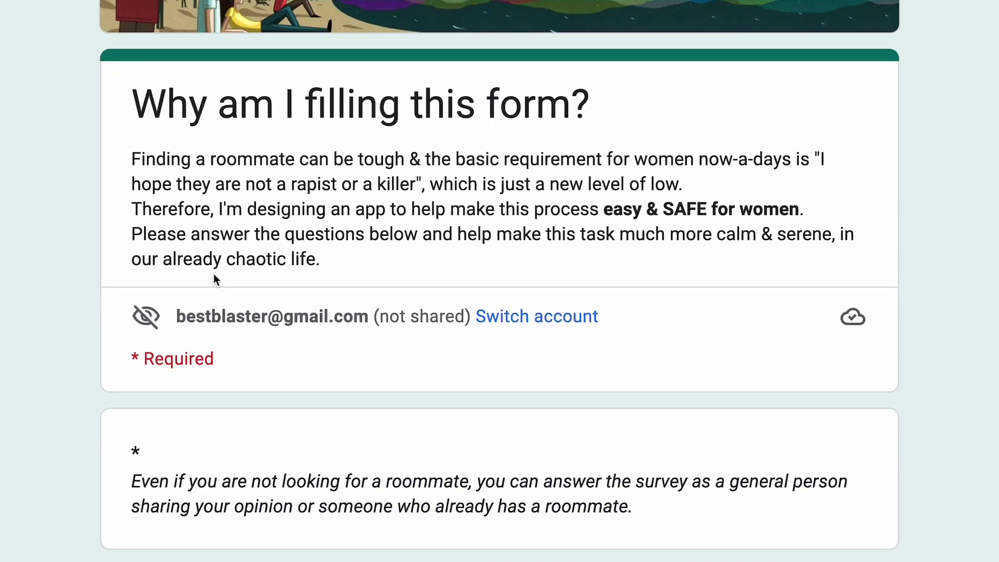
scroll(213, 274, down, 6)
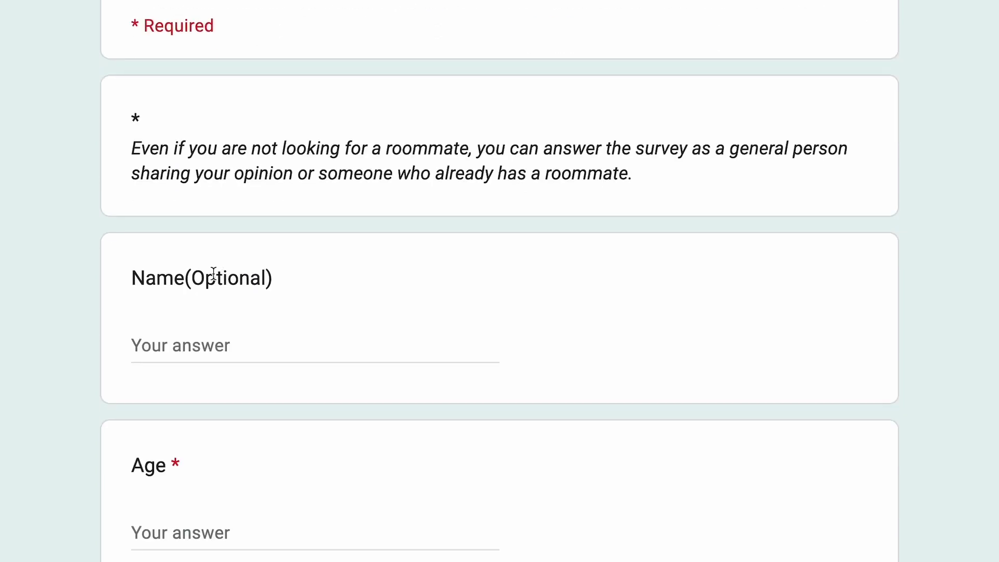
scroll(213, 274, down, 2)
Test the optional Name and required Age fields without entering anything, then return to the Name field
click(187, 259)
key(Tab)
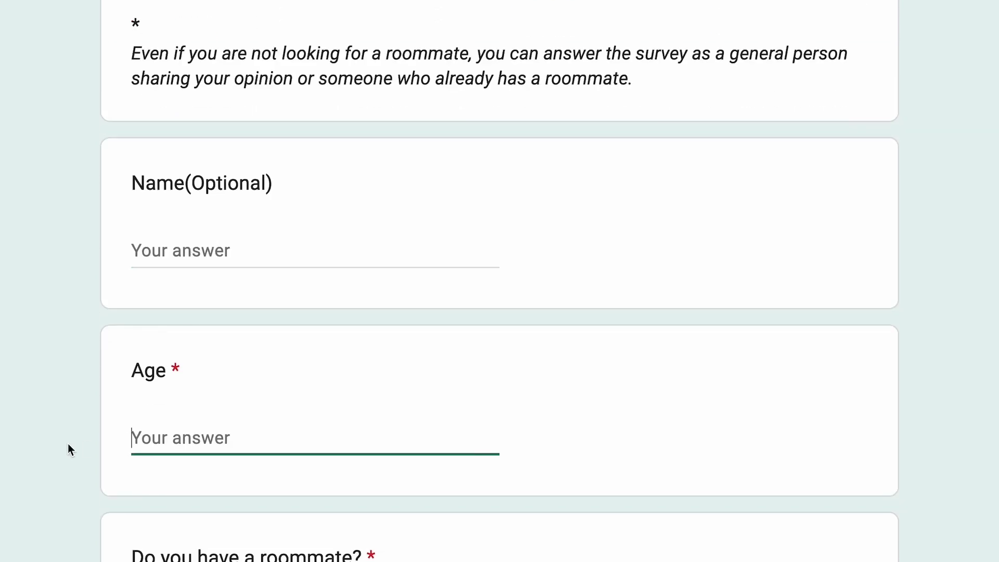
scroll(68, 443, down, 2)
click(64, 274)
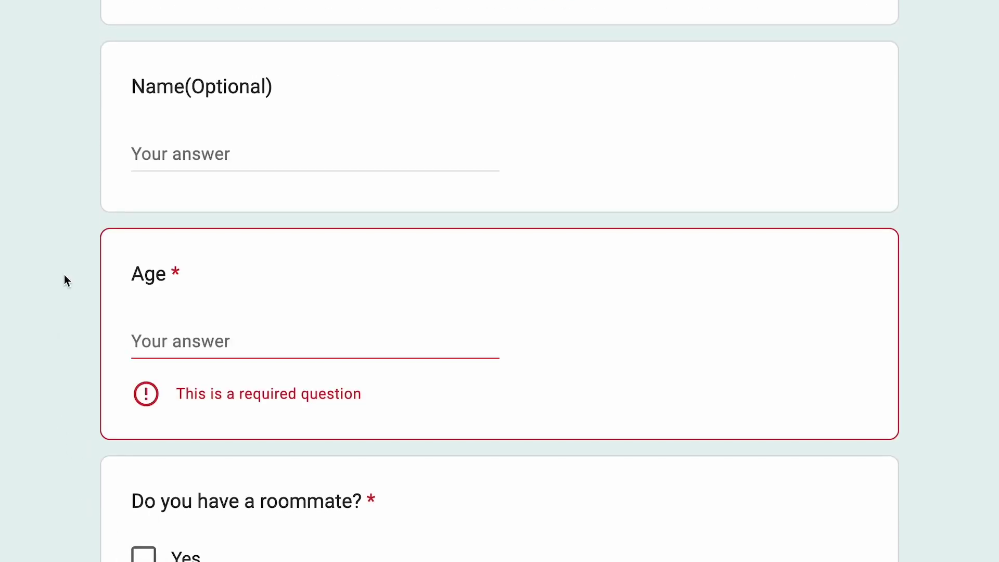
click(238, 154)
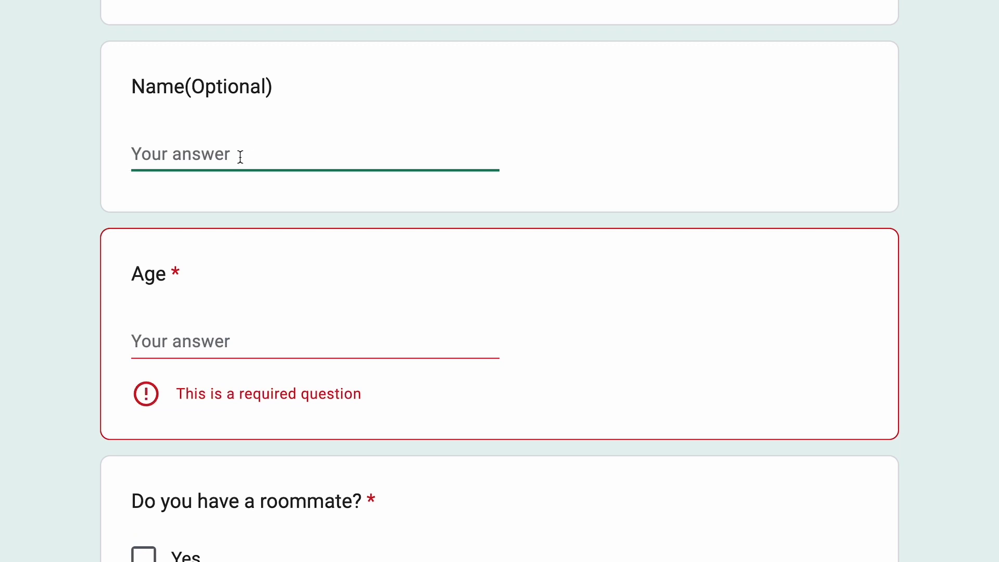
Examine the required Age field without entering anything, then highlight the "Do you have a roommate?" question
scroll(238, 154, down, 2)
click(241, 258)
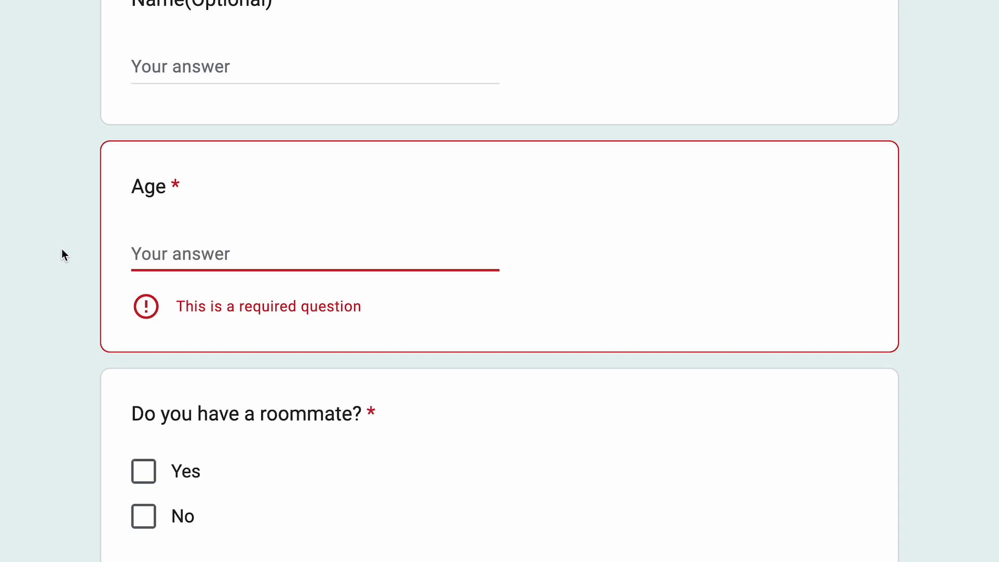
scroll(62, 254, down, 3)
triple_click(174, 284)
click(411, 285)
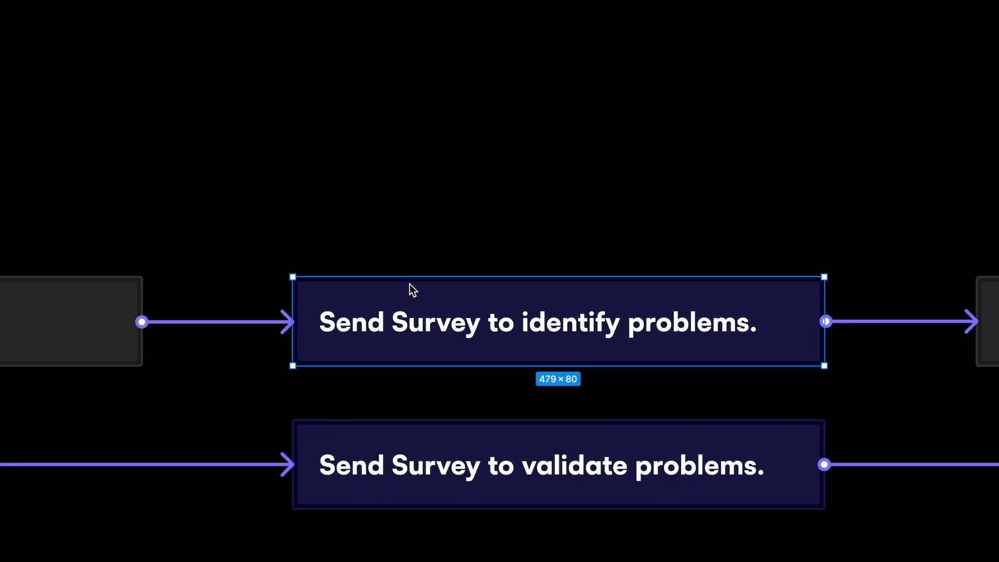
Switch to the Figma board and review the survey process flows and the list of designer survey mistakes
click(445, 197)
scroll(445, 196, down, 5)
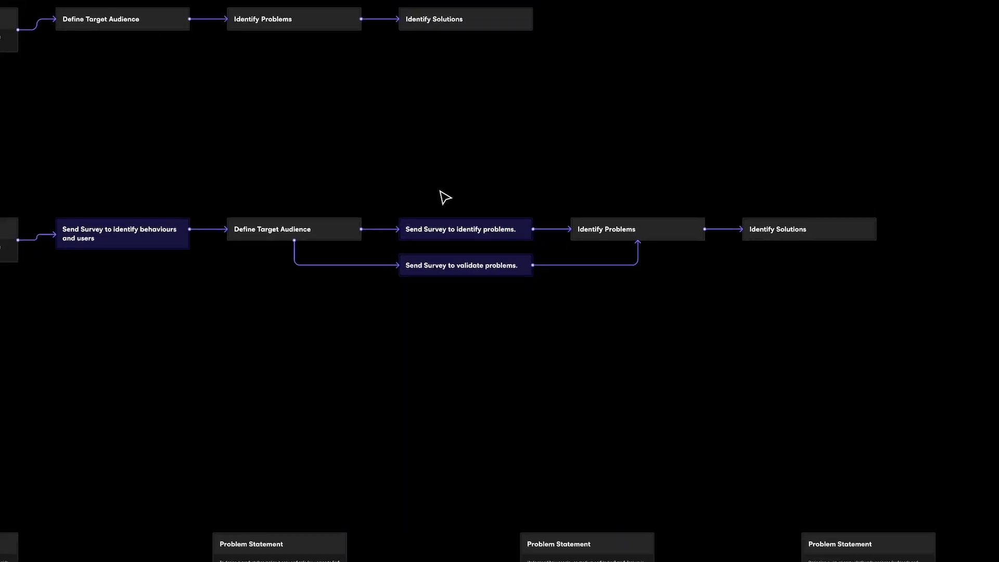
scroll(445, 197, up, 5)
scroll(216, 278, up, 10)
scroll(211, 279, up, 3)
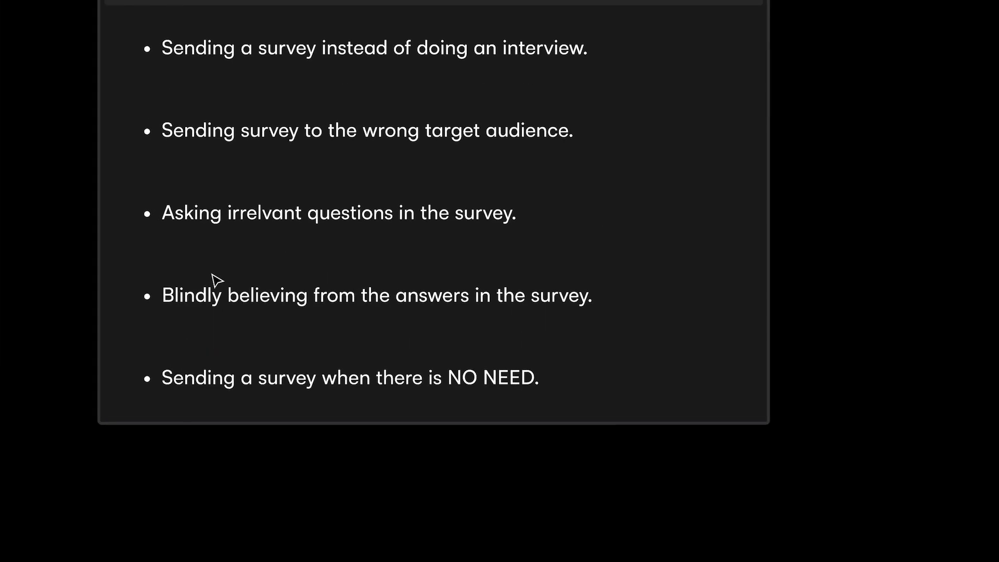
click(324, 219)
click(361, 152)
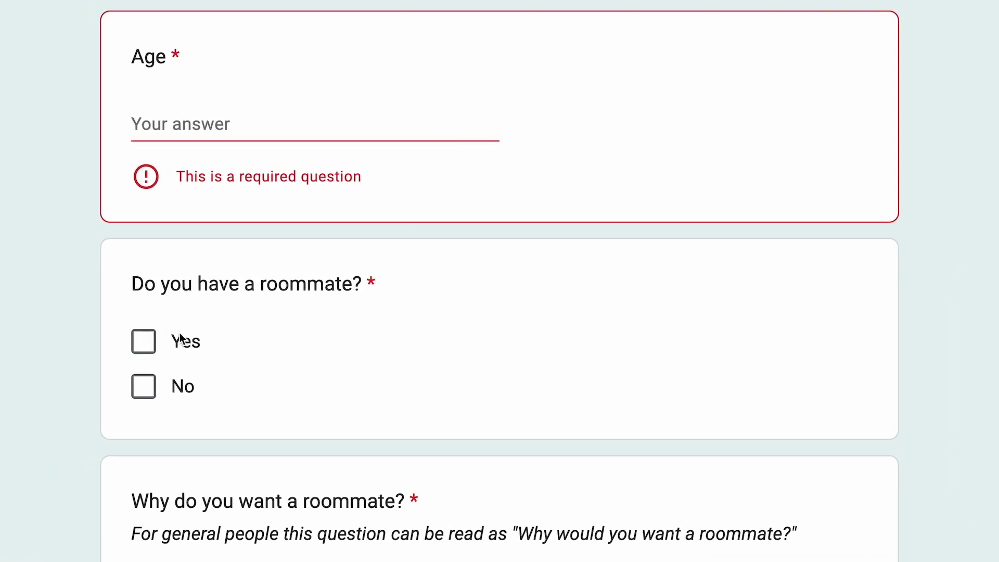
Return to the Google Forms roommate survey and highlight the questions on why respondents want a roommate and what factors influence their choice
scroll(181, 340, down, 4)
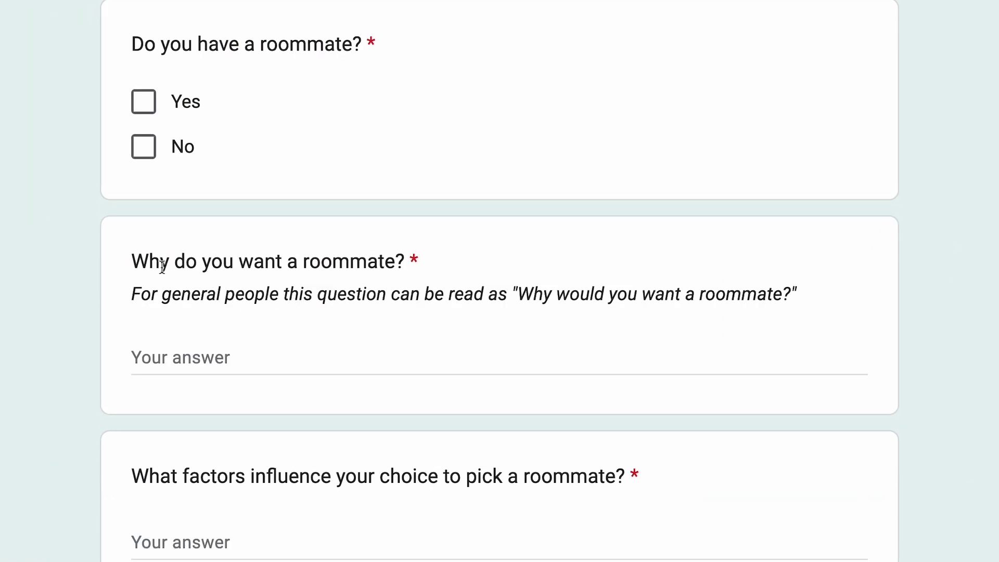
drag(149, 261, 439, 263)
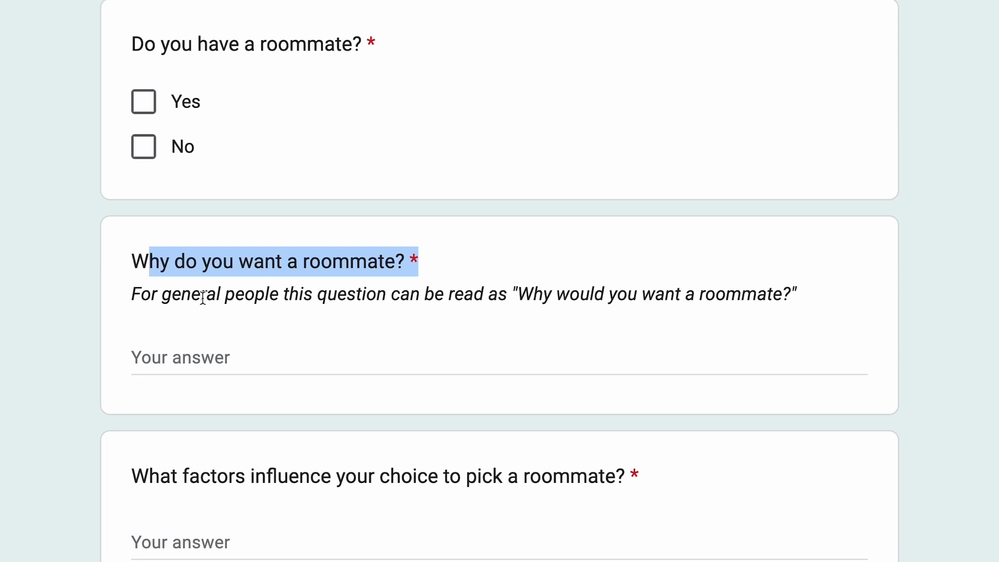
scroll(202, 297, down, 3)
drag(148, 321, 740, 313)
click(681, 325)
click(141, 321)
click(329, 349)
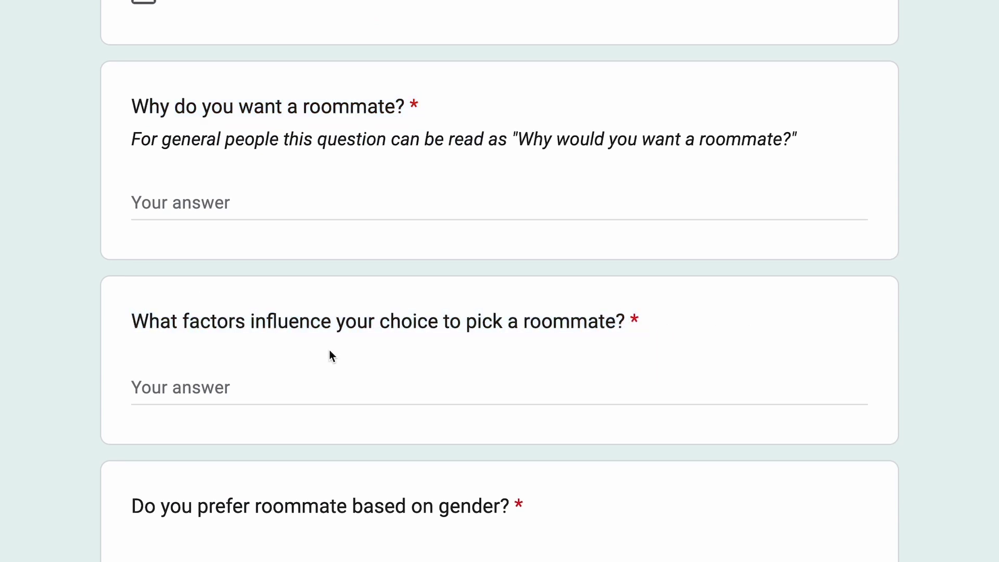
scroll(307, 380, down, 1)
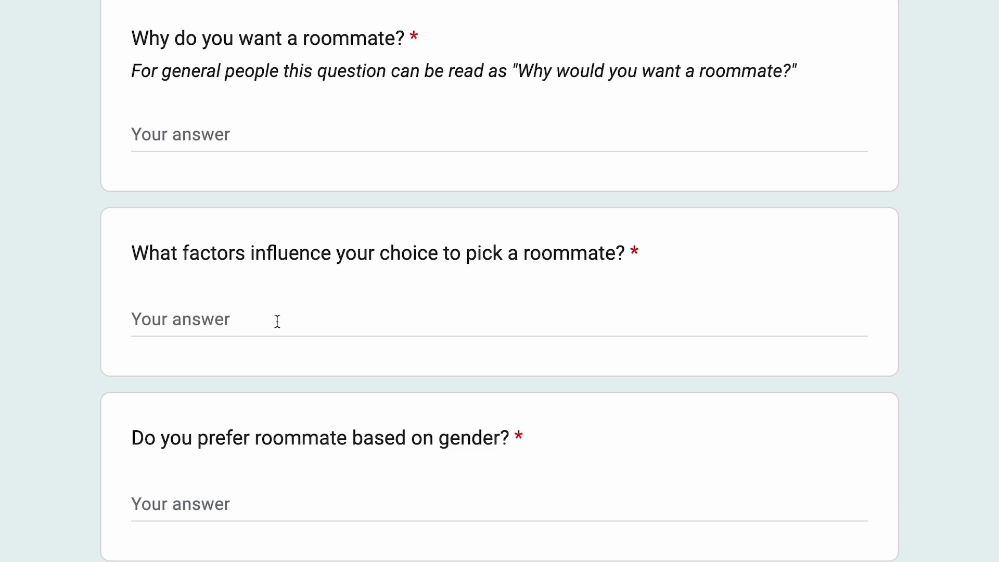
Compare the gender preference question with the question about factors influencing roommate choice by highlighting each in turn
scroll(278, 322, down, 3)
drag(145, 272, 28, 278)
click(554, 272)
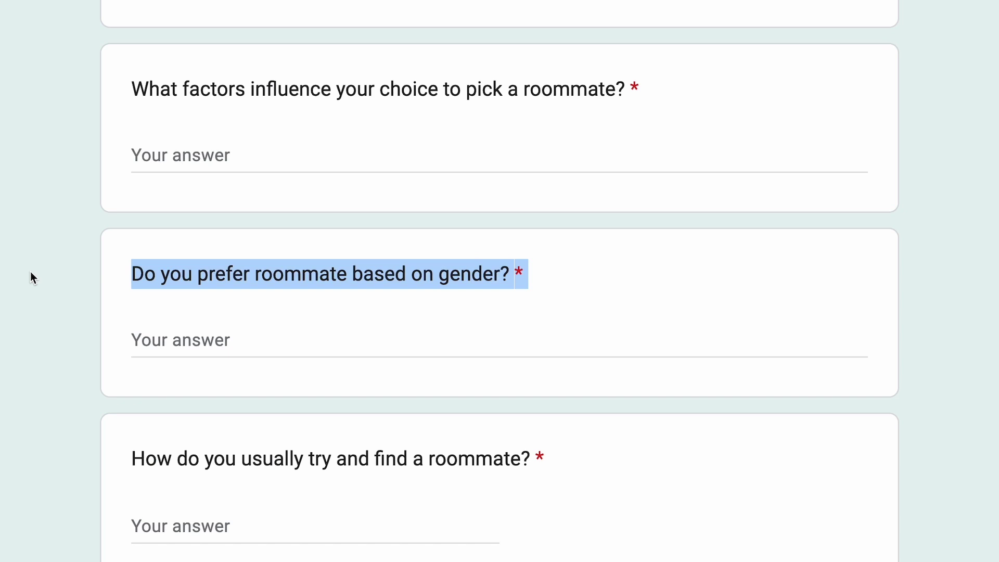
click(130, 266)
drag(521, 268, 261, 275)
drag(189, 88, 469, 88)
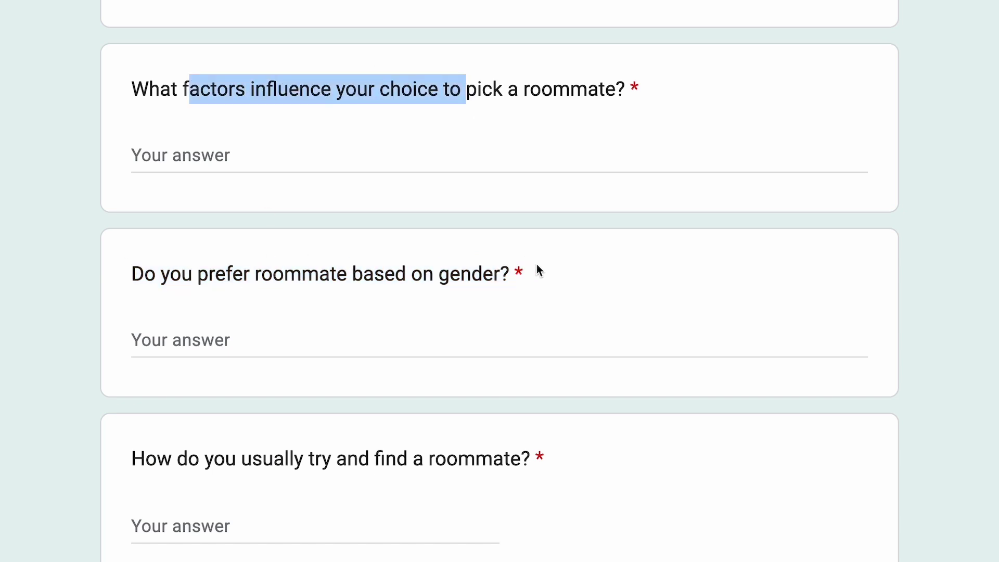
drag(537, 267, 303, 273)
drag(401, 87, 210, 83)
drag(541, 275, 53, 276)
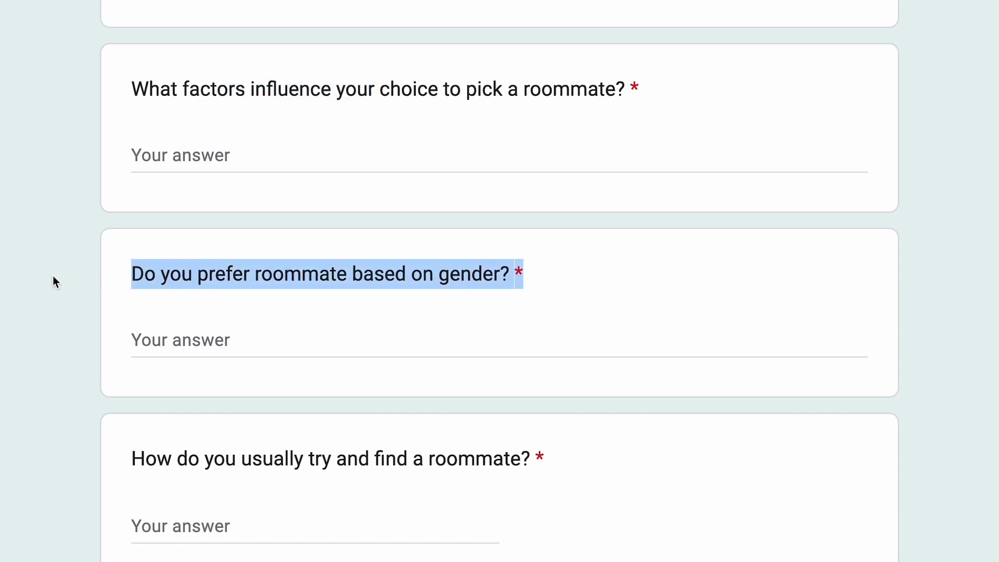
Highlight the questions about how respondents usually find a roommate and what makes them feel safe about a person they live with
scroll(53, 275, down, 2)
drag(129, 350, 576, 354)
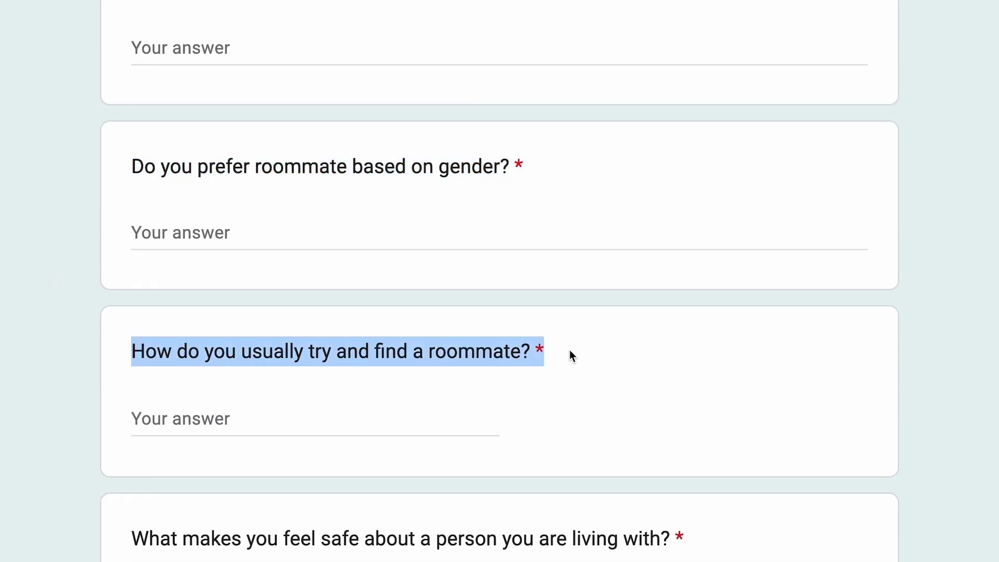
click(569, 350)
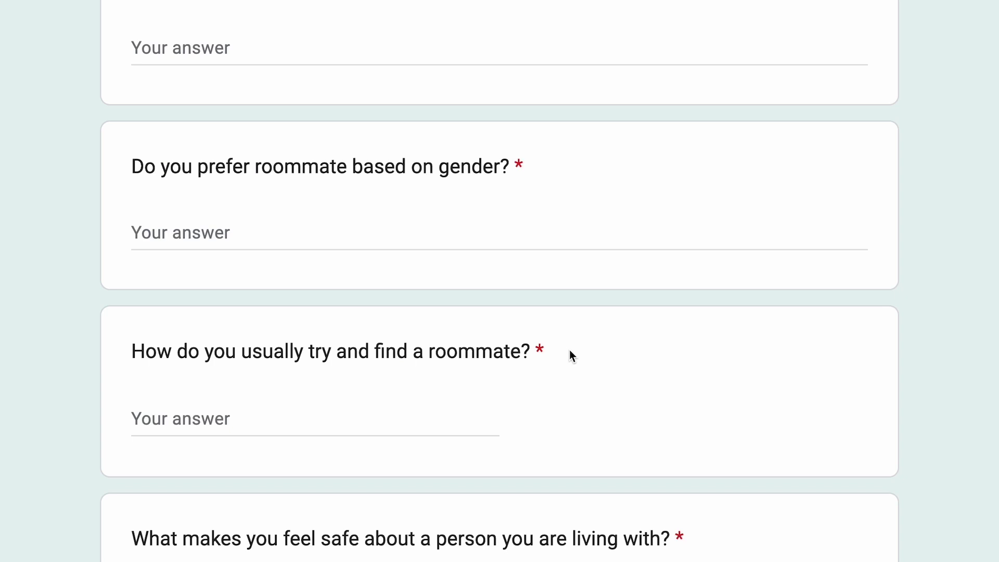
scroll(569, 350, down, 3)
drag(134, 396, 627, 403)
drag(703, 402, 265, 395)
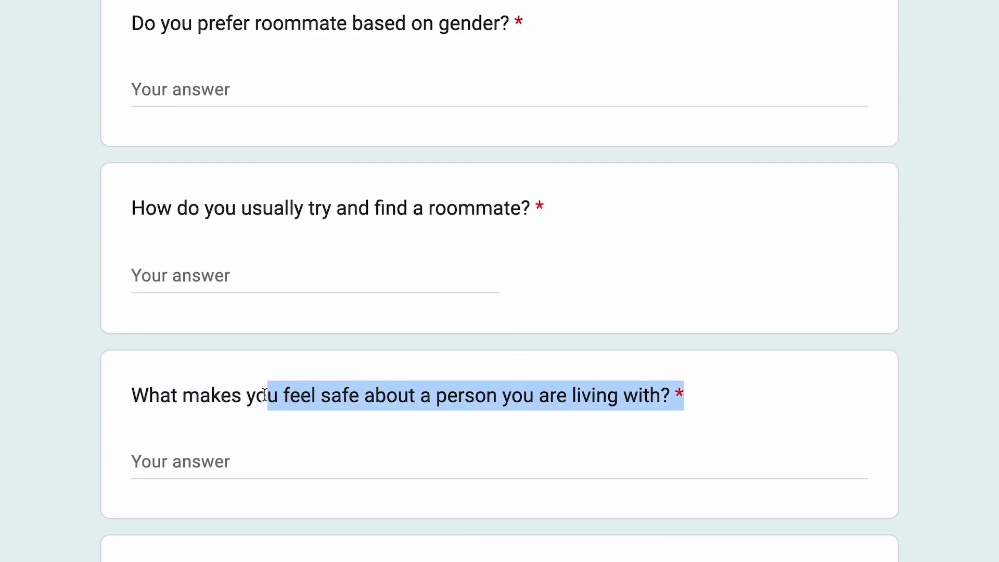
click(265, 395)
Check the feel-safe question for overlap with the earlier influencing-factors and gender preference questions, highlighting all three
scroll(265, 395, up, 4)
drag(215, 34, 605, 36)
drag(571, 226, 93, 226)
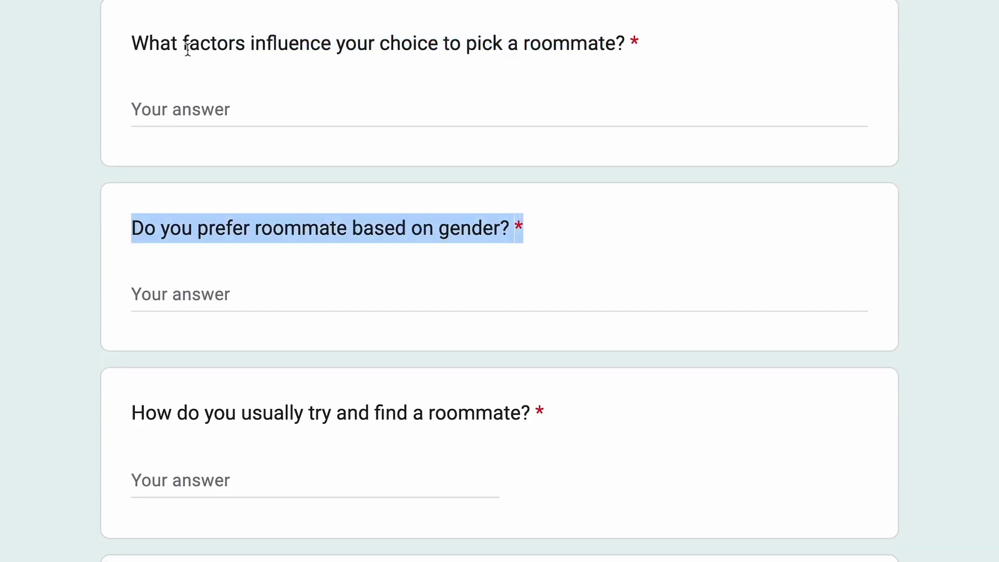
scroll(182, 48, down, 1)
scroll(459, 485, down, 4)
click(688, 403)
drag(689, 404, 201, 394)
click(202, 398)
scroll(203, 401, up, 4)
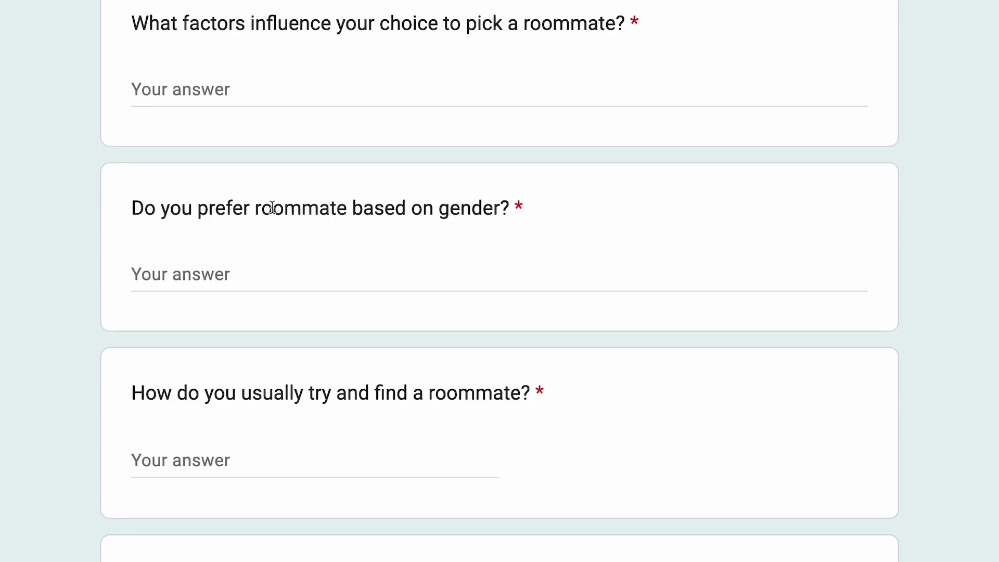
drag(190, 24, 525, 26)
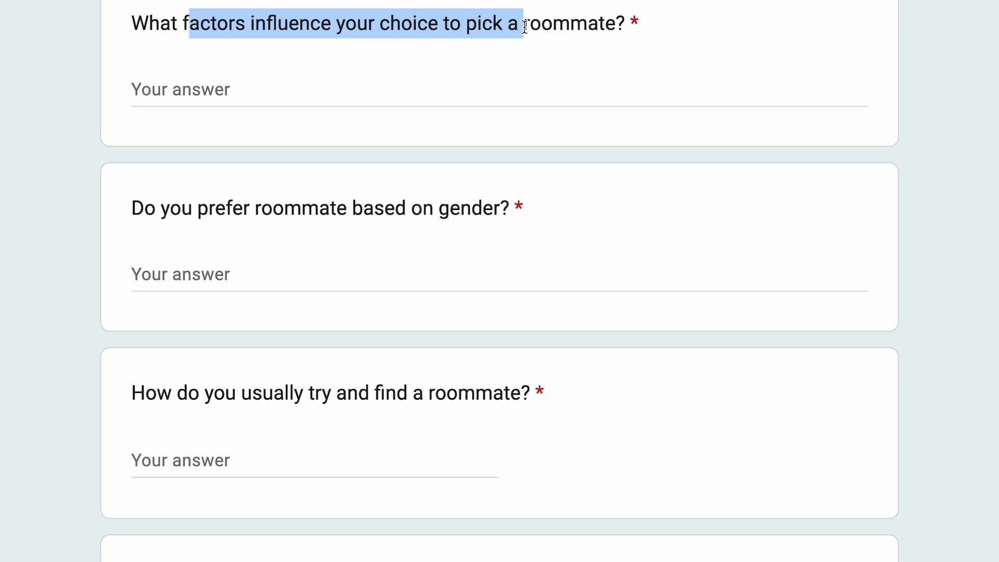
drag(581, 24, 299, 26)
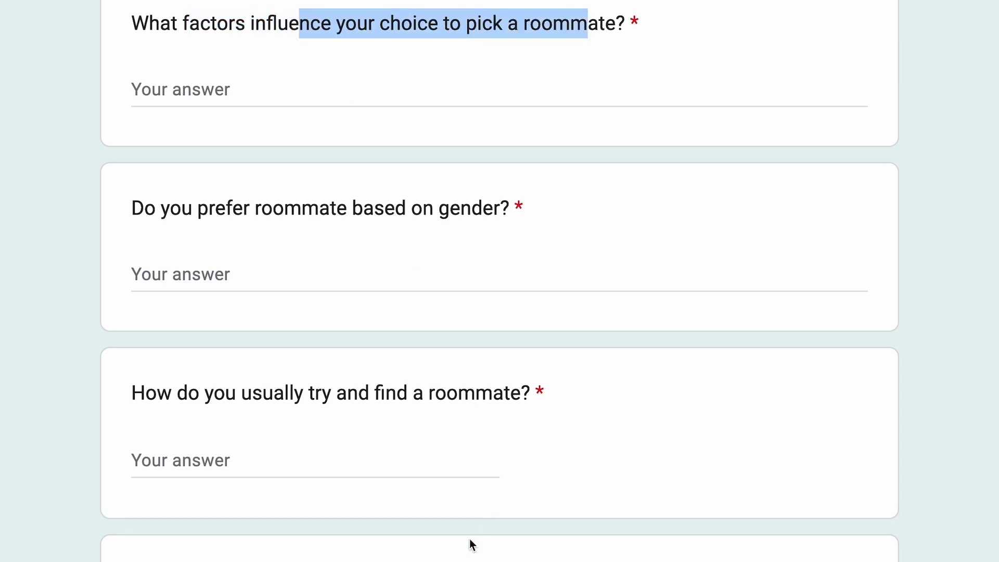
click(470, 541)
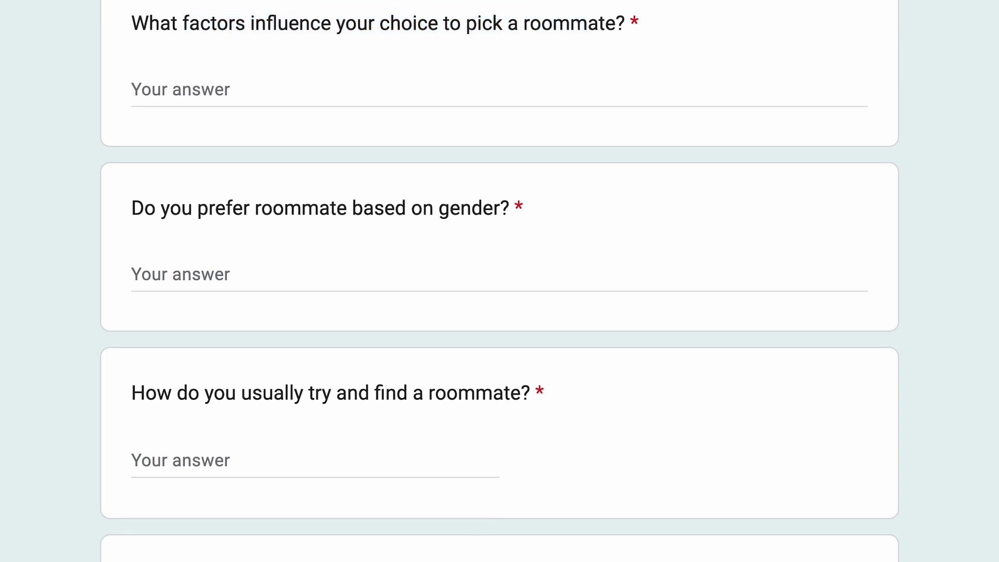
Highlight the full question "What do you look for in a person as a roommate?" for review
scroll(500, 281, down, 7)
drag(289, 348, 349, 348)
click(188, 386)
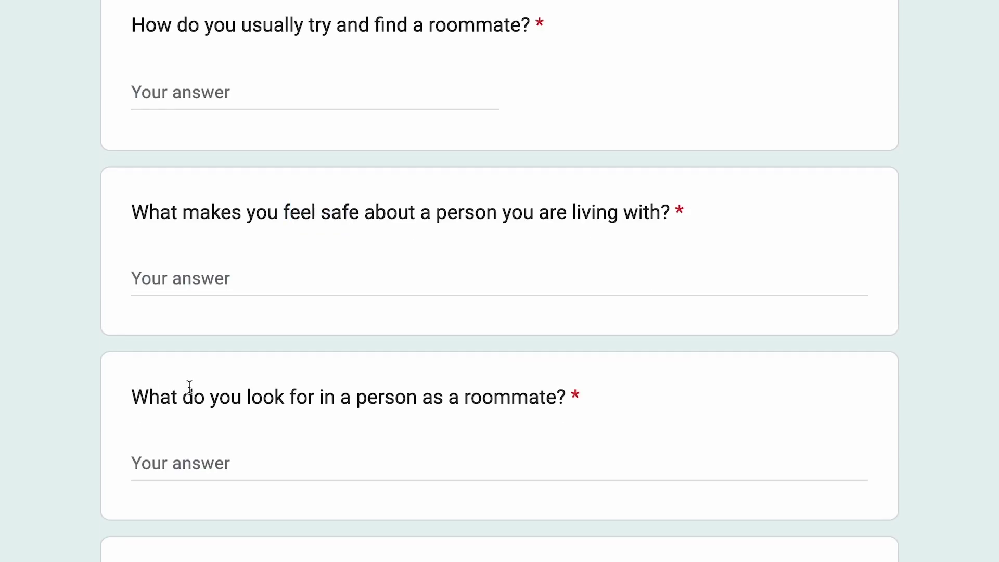
drag(149, 388, 481, 385)
drag(575, 401, 129, 410)
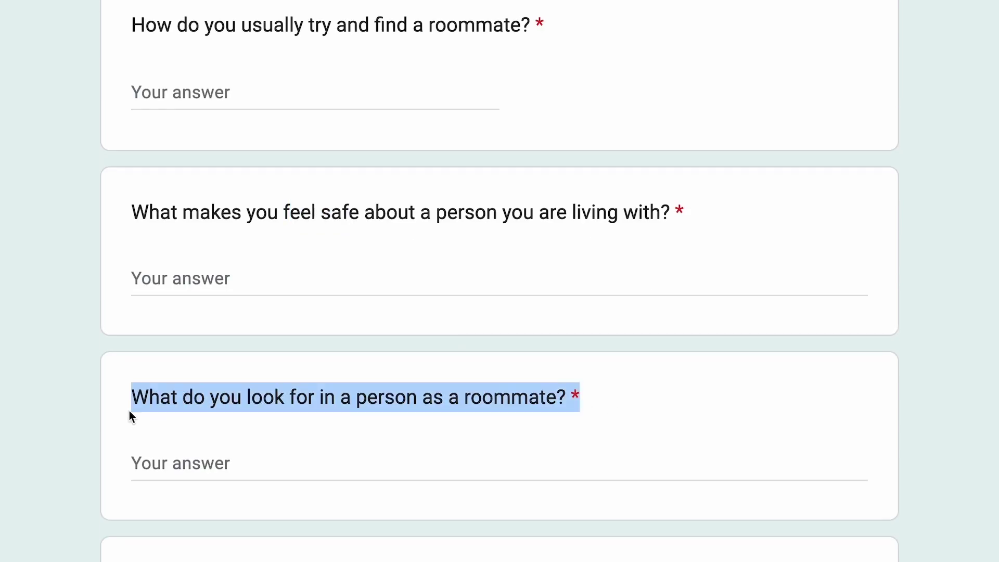
Highlight the question asking existing roommates what made them settle down with each other
scroll(129, 411, down, 4)
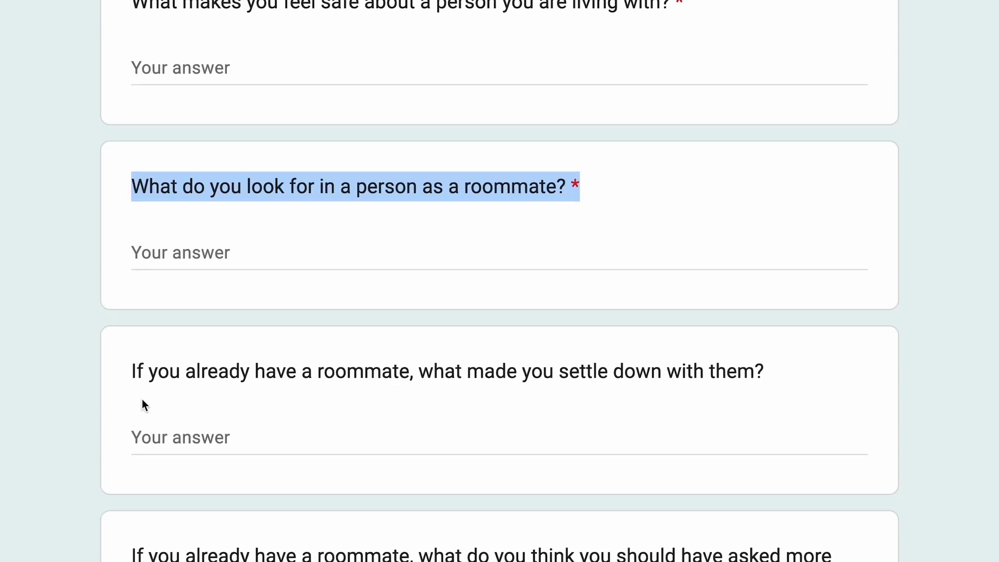
click(147, 376)
drag(148, 375, 665, 383)
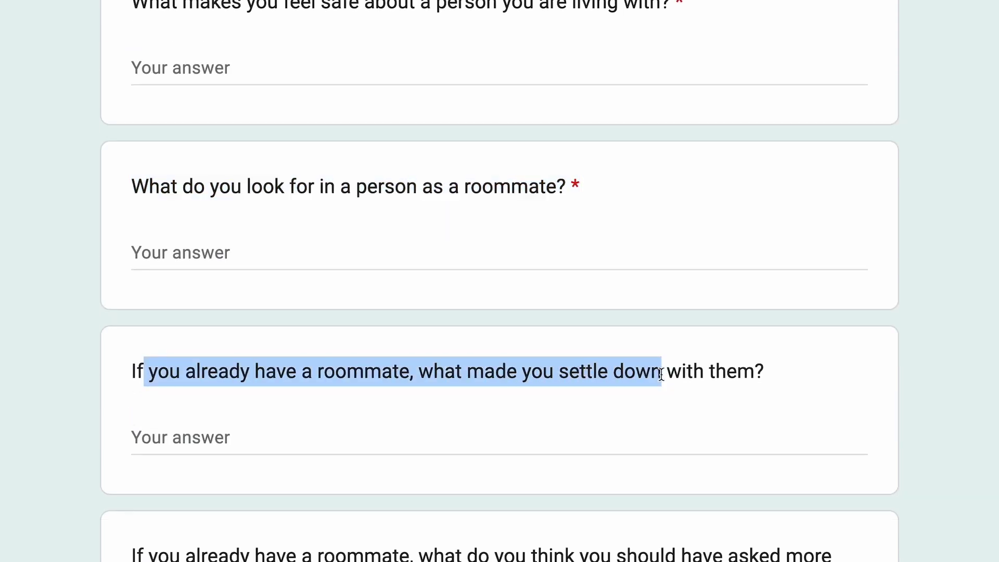
drag(799, 377, 118, 375)
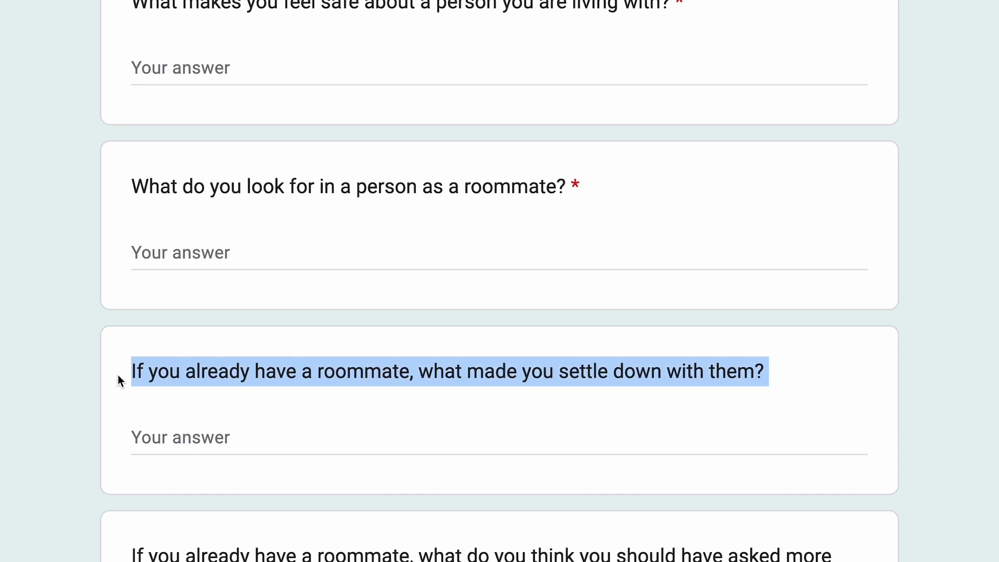
Revisit the influencing-factors question and compare it with the safety, roommate qualities and settling-down questions
scroll(336, 374, up, 3)
scroll(336, 375, up, 5)
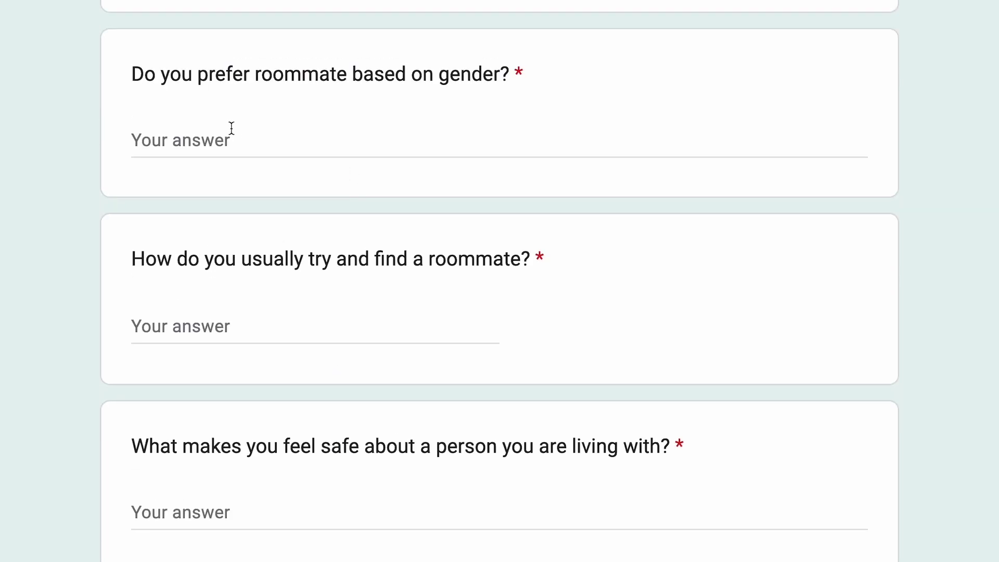
scroll(230, 127, up, 4)
drag(150, 83, 555, 82)
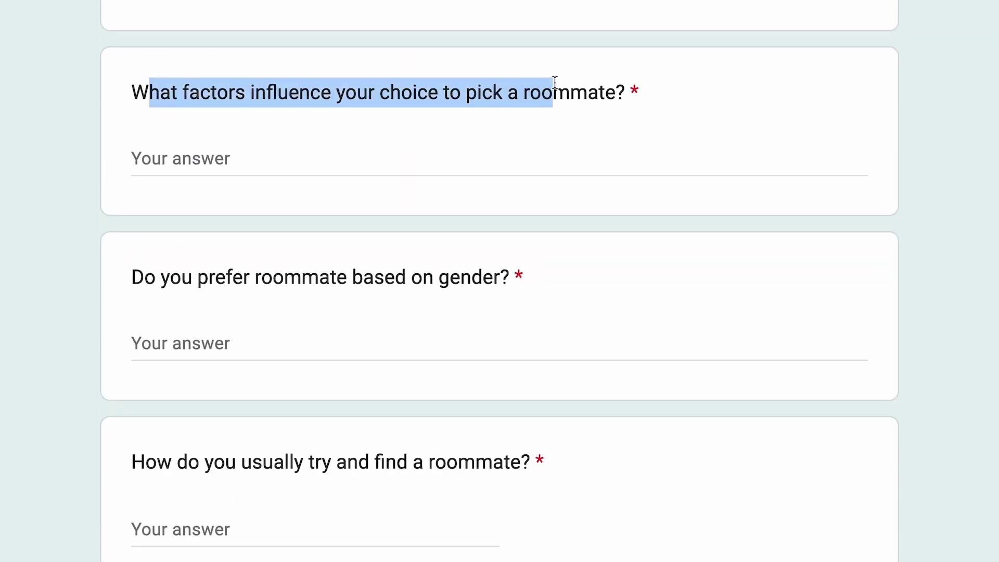
scroll(555, 82, down, 10)
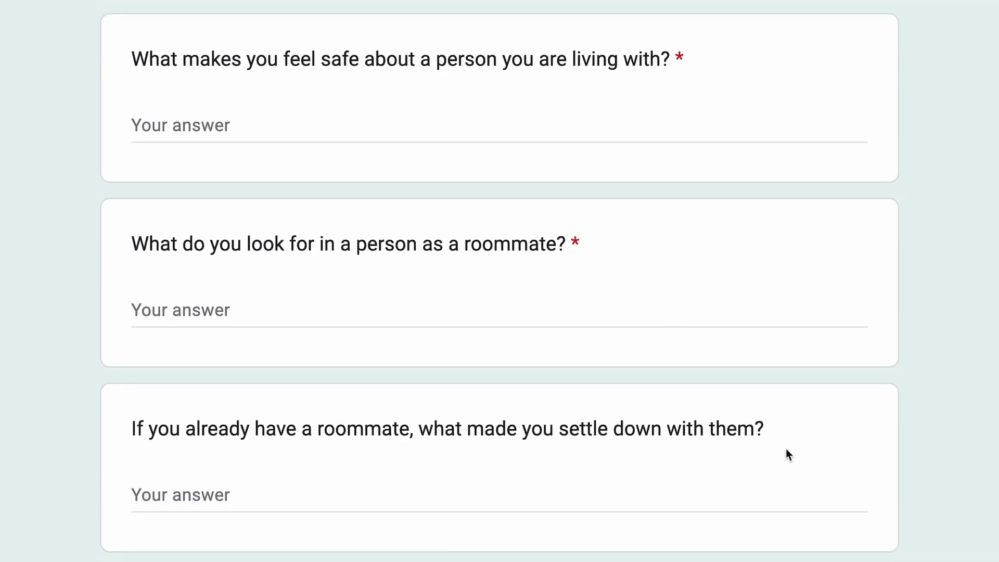
scroll(784, 448, up, 10)
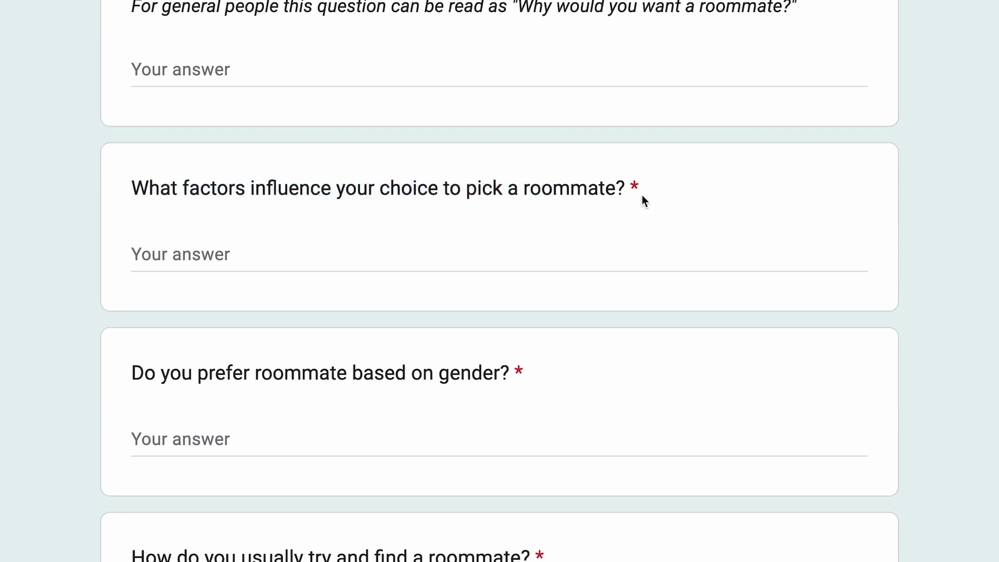
drag(653, 190, 276, 194)
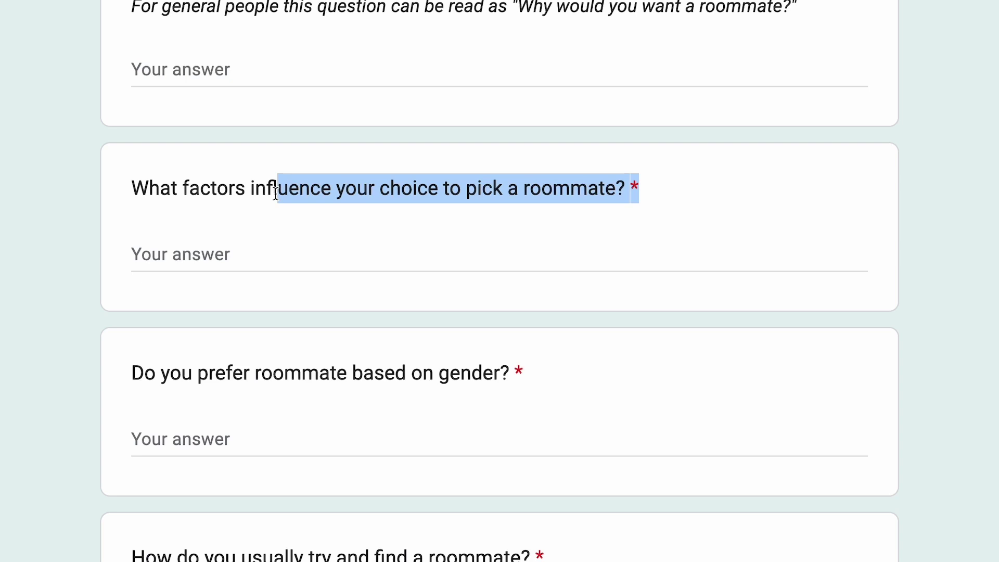
click(358, 194)
drag(133, 192, 490, 189)
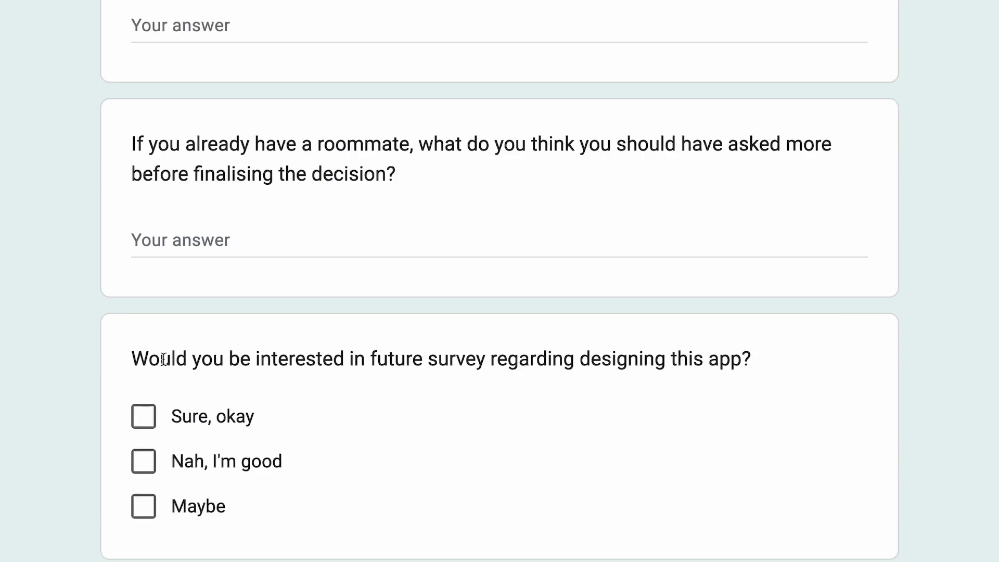
Highlight the future survey interest question and the follow-up request for an email ID
drag(160, 359, 275, 335)
scroll(276, 338, down, 6)
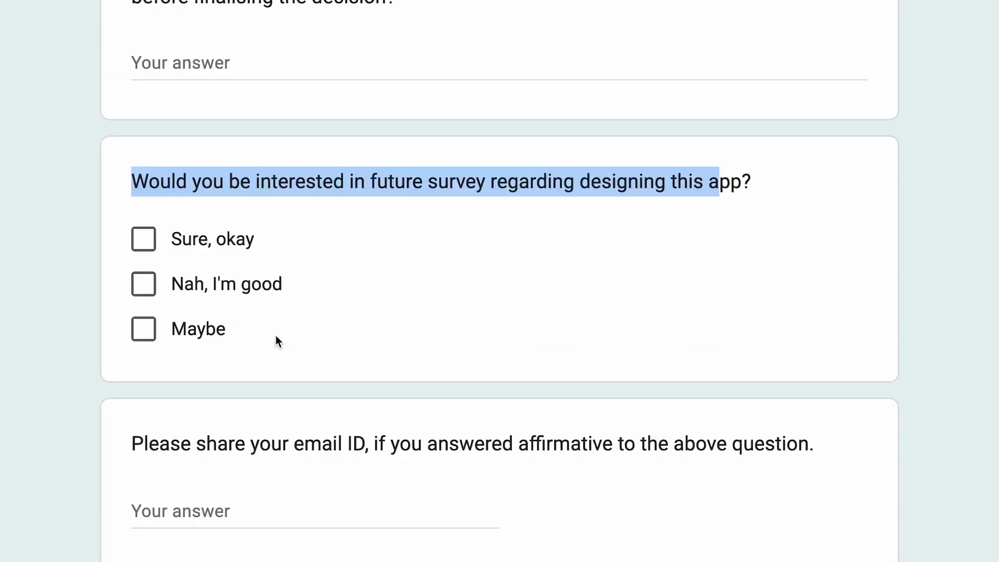
drag(218, 313, 602, 314)
scroll(602, 317, down, 3)
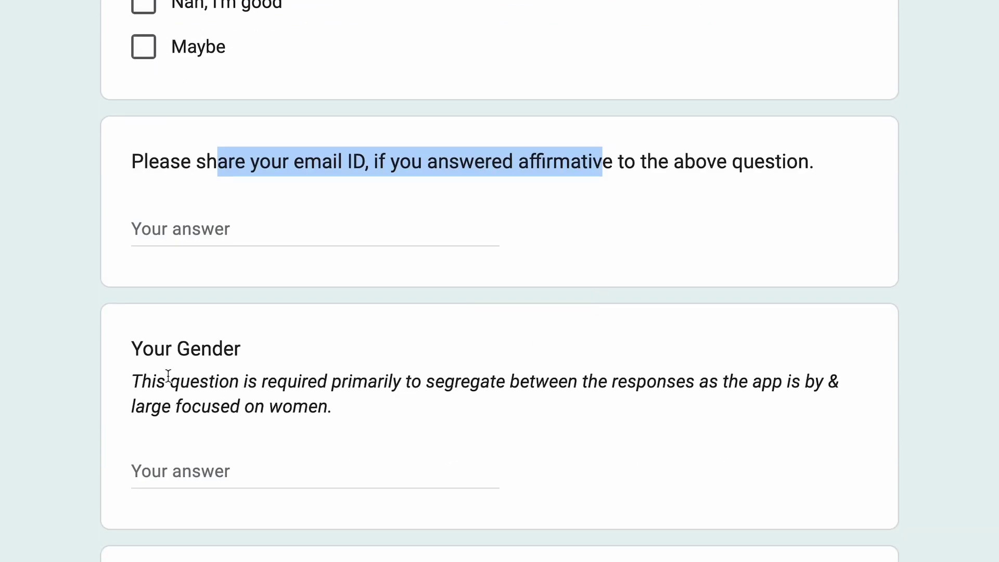
Highlight the note under Your Gender explaining that responses are segregated because the app focuses on women
drag(156, 382, 448, 382)
click(317, 384)
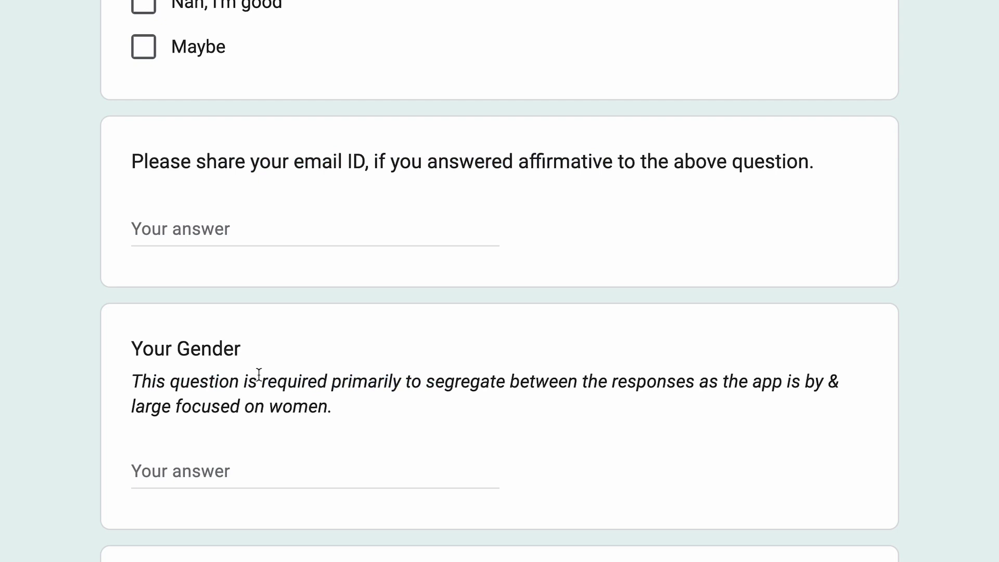
drag(257, 380, 448, 375)
click(505, 378)
drag(369, 380, 836, 375)
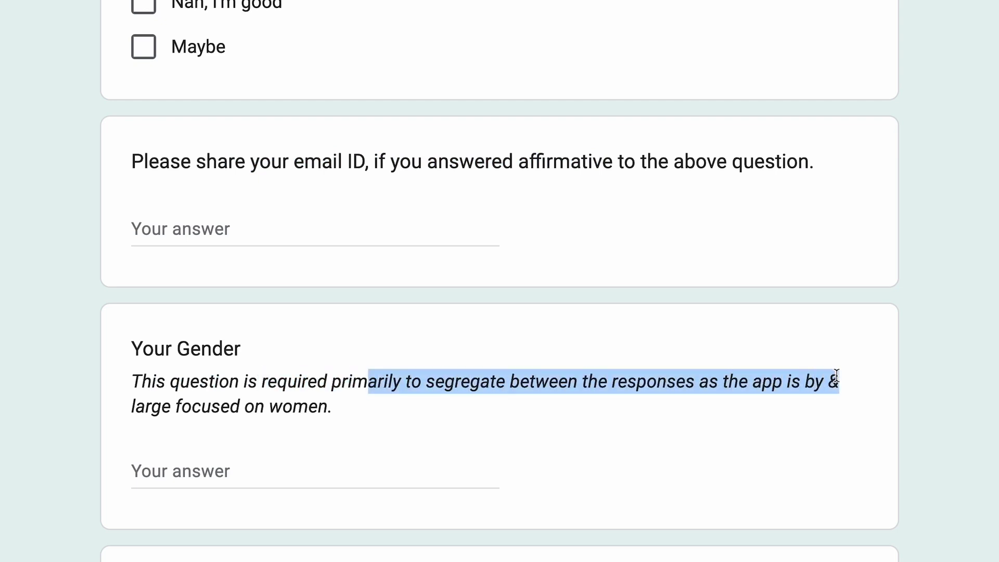
Clear the partial highlight, highlight the gender question's full note, deselect it and check the end of the form
click(756, 384)
drag(381, 431, 95, 360)
click(55, 370)
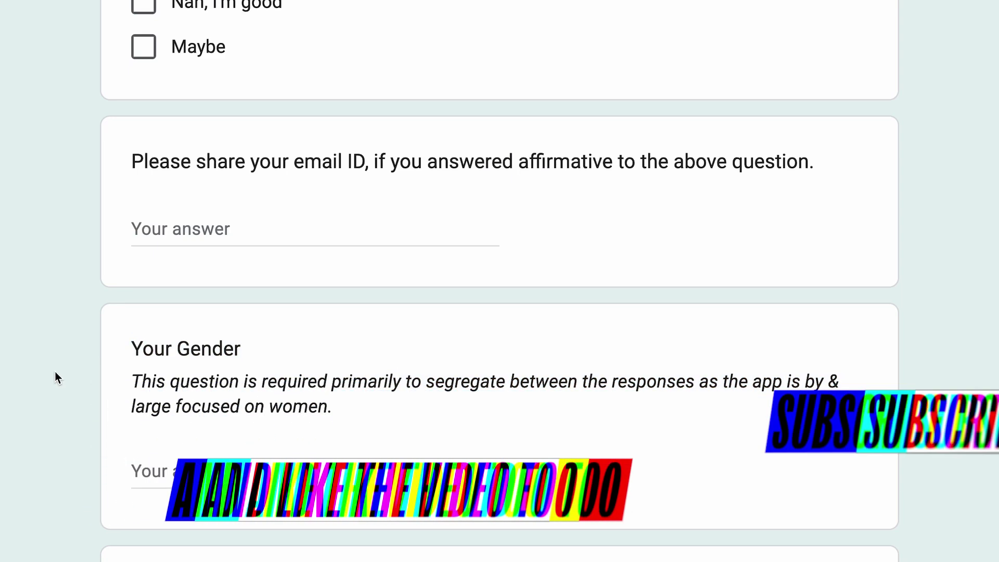
scroll(151, 284, down, 1)
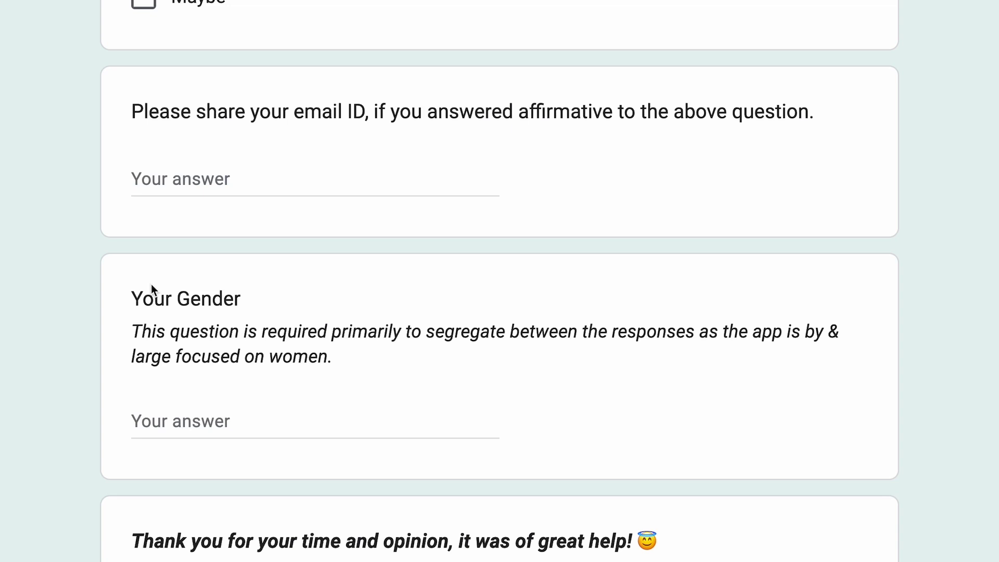
Highlight the roommate-choice factors question and the one asking what respondents look for in a roommate, and compare them across the form
scroll(151, 284, up, 15)
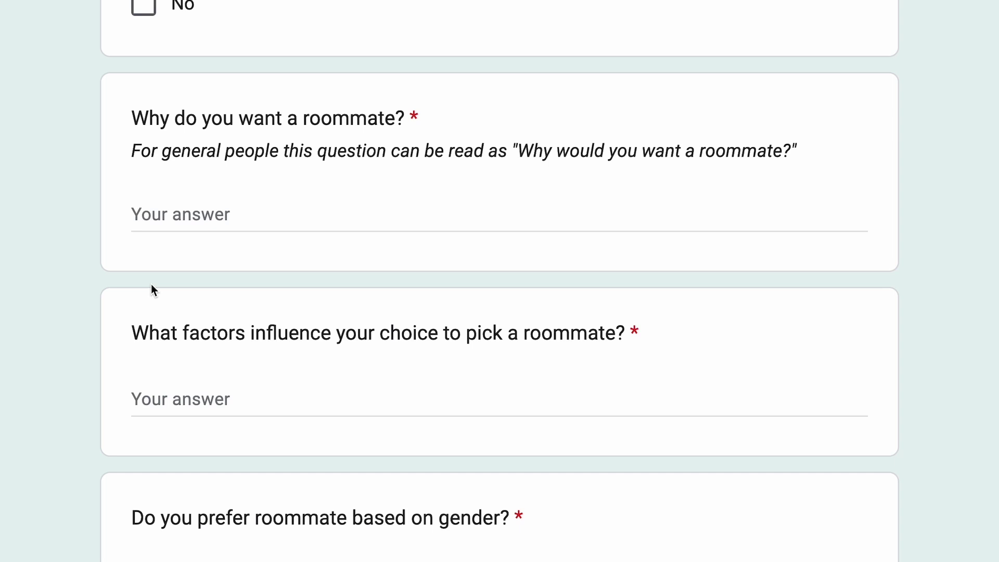
scroll(151, 284, down, 2)
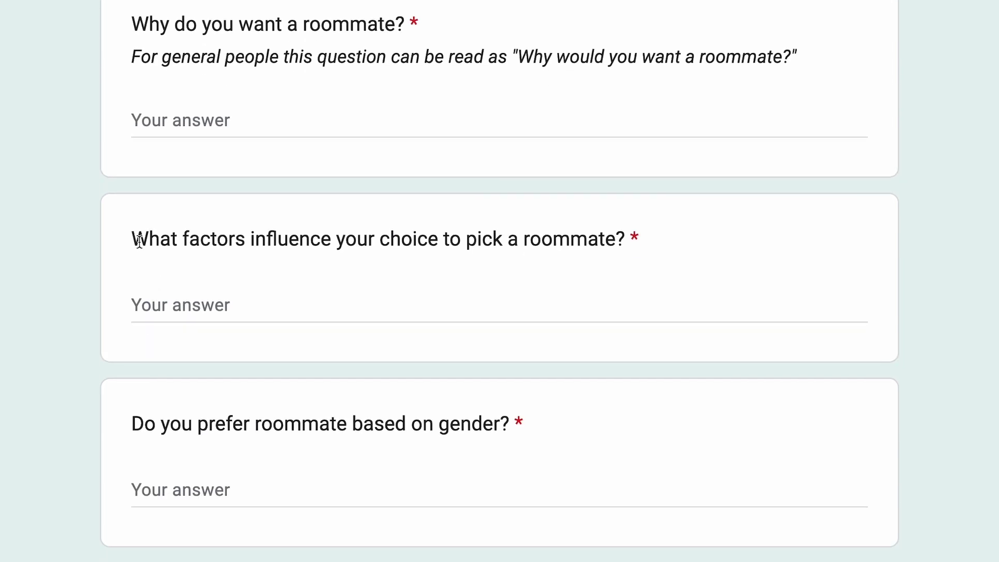
drag(140, 240, 715, 238)
scroll(711, 230, down, 7)
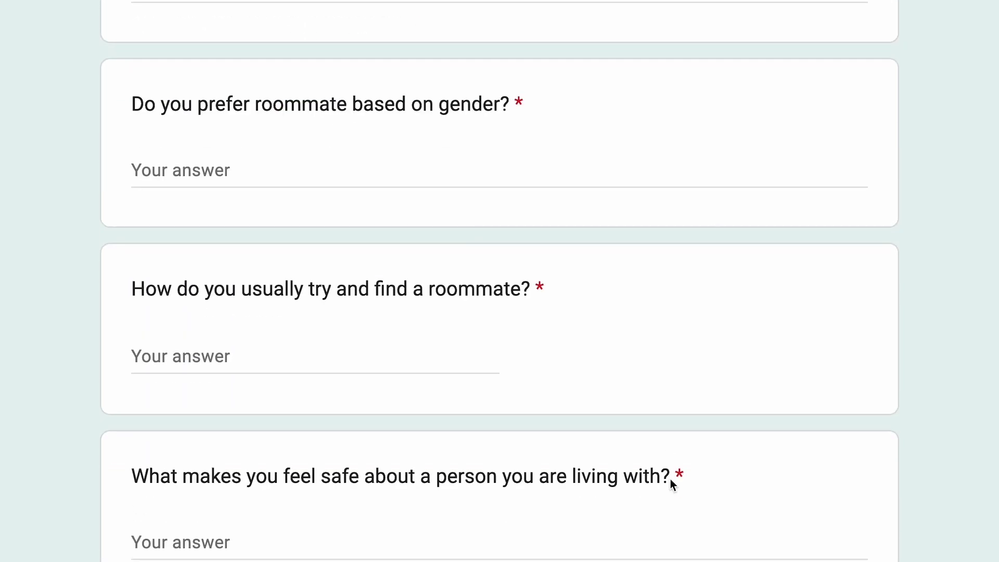
scroll(562, 471, down, 4)
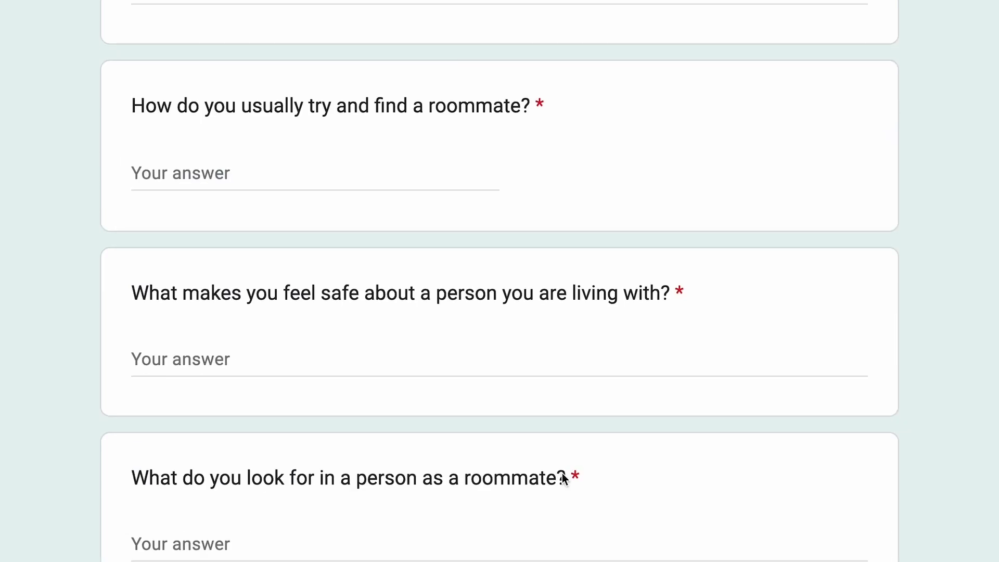
drag(589, 474, 112, 479)
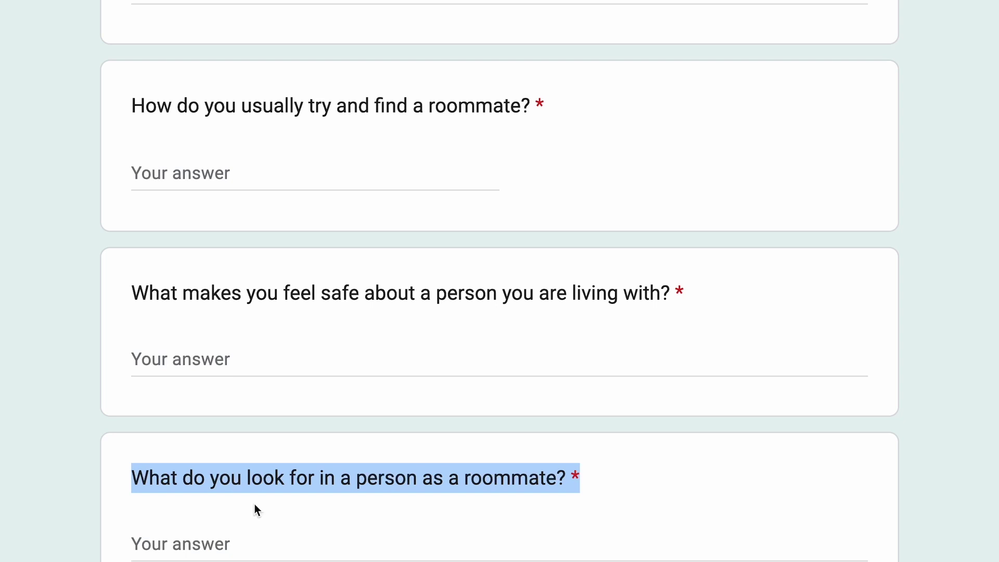
scroll(254, 503, down, 10)
scroll(255, 504, up, 15)
scroll(255, 504, up, 5)
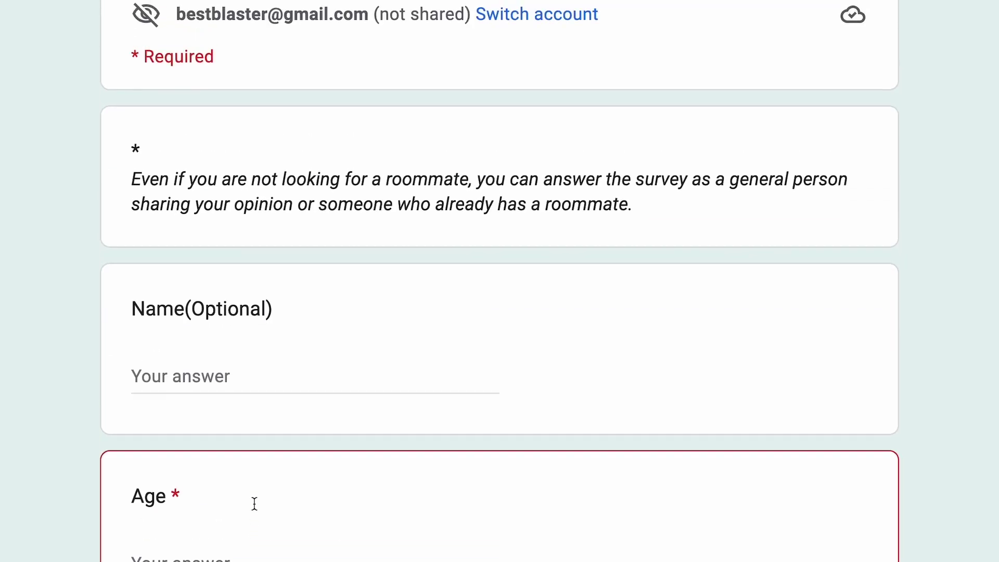
scroll(254, 503, down, 12)
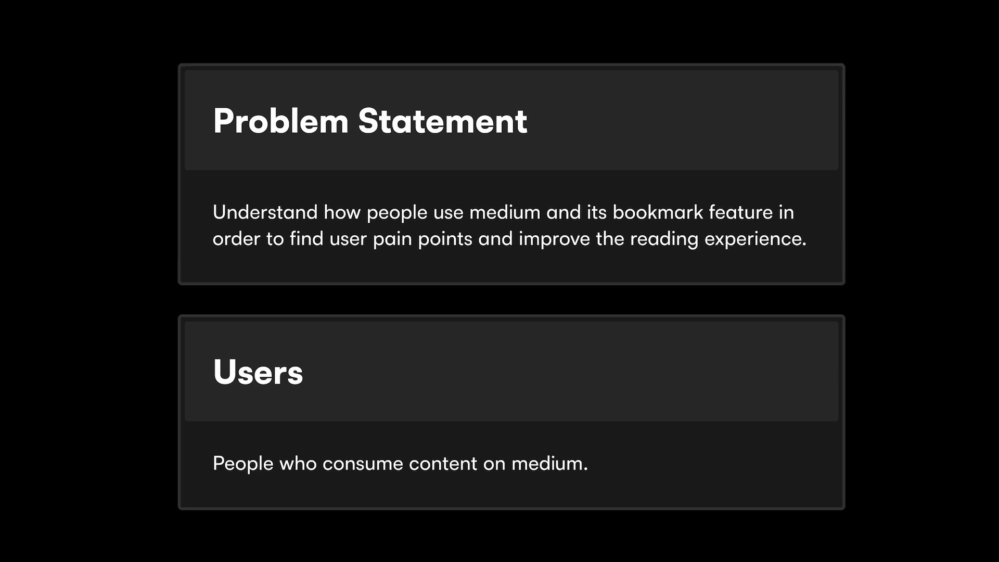
Select the Medium problem statement text and the target users description on the slide
double_click(287, 214)
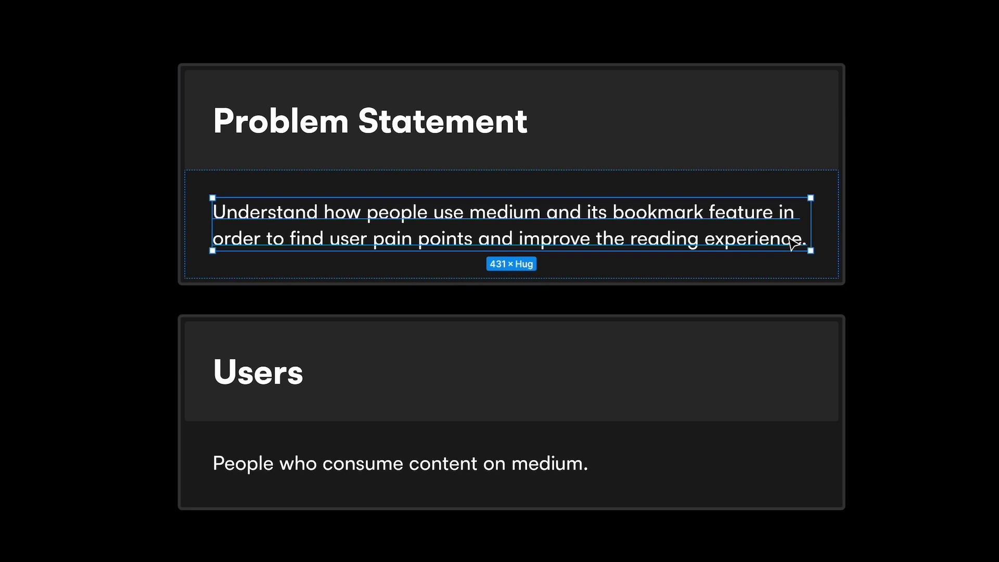
click(396, 458)
double_click(357, 475)
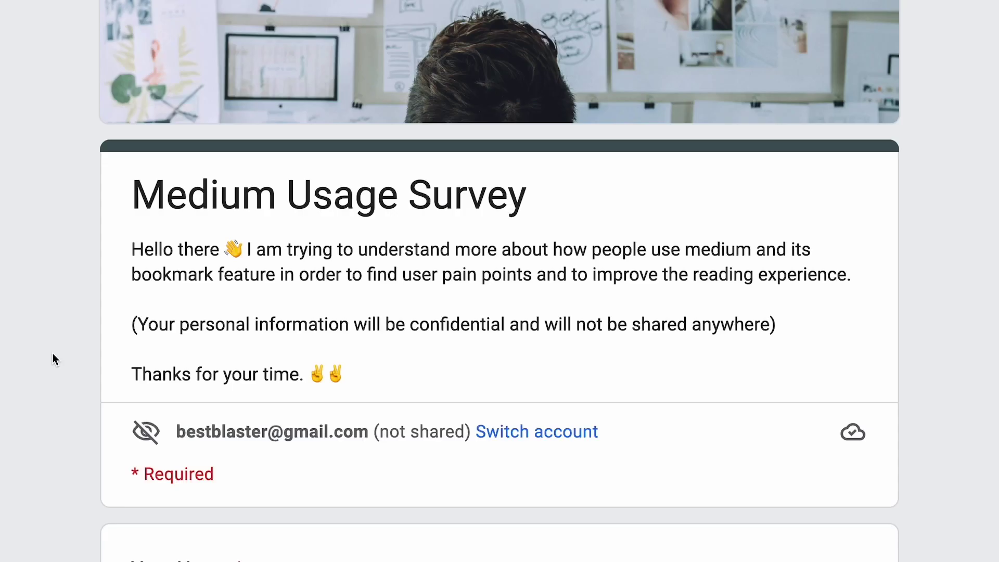
Review the name, email, occupation and age group questions of the Medium Usage Survey
scroll(54, 359, down, 5)
scroll(258, 341, down, 2)
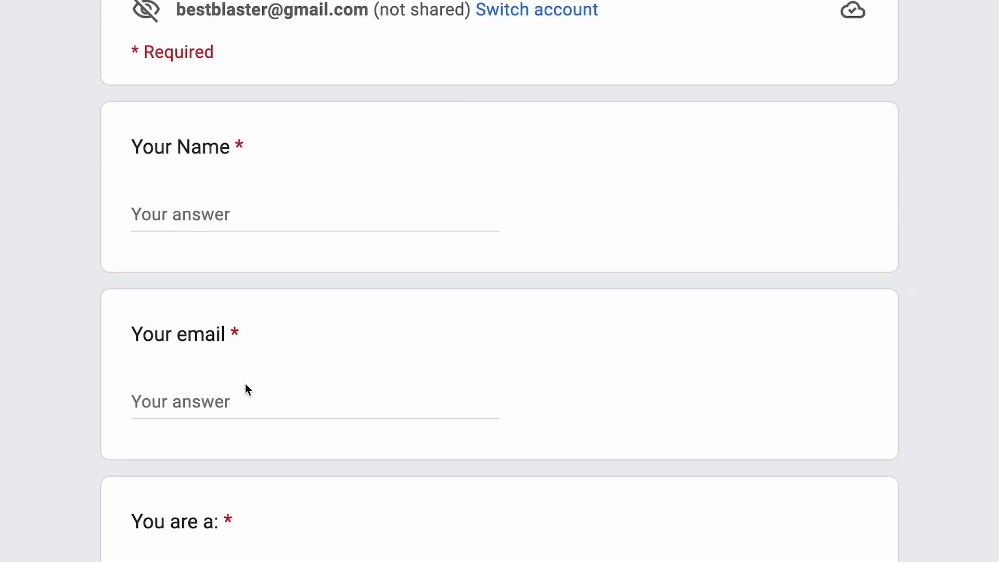
scroll(245, 385, down, 5)
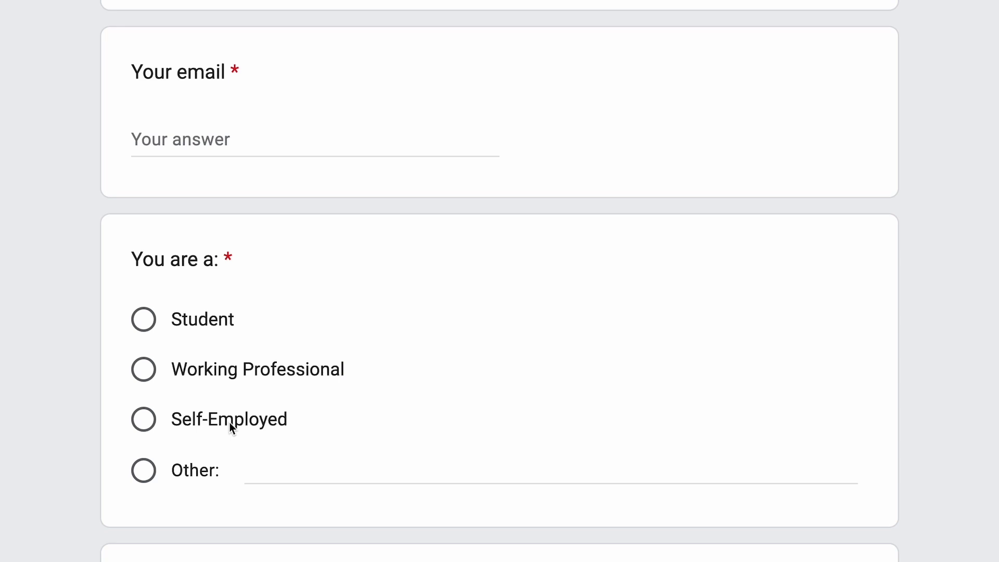
scroll(230, 422, down, 5)
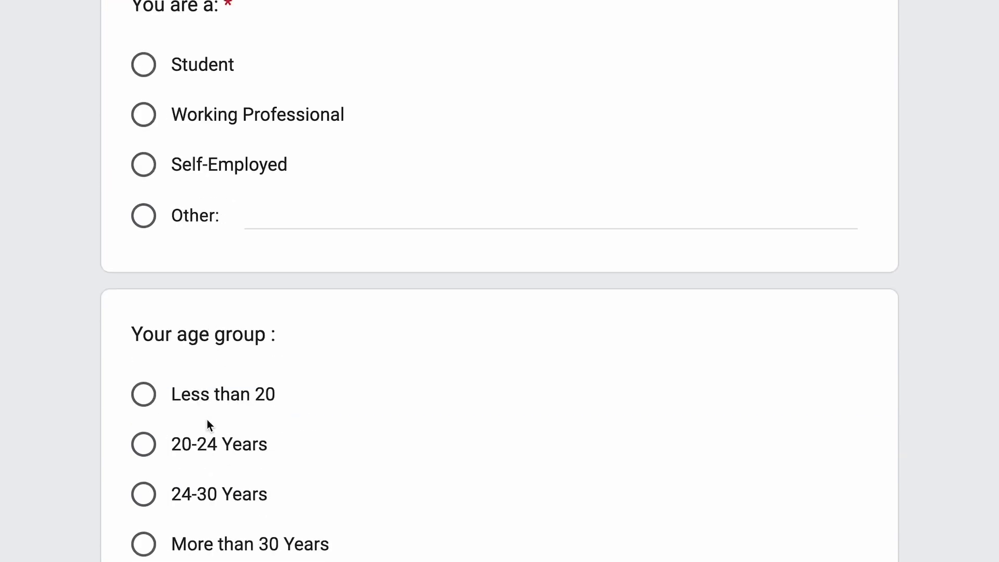
scroll(232, 433, down, 1)
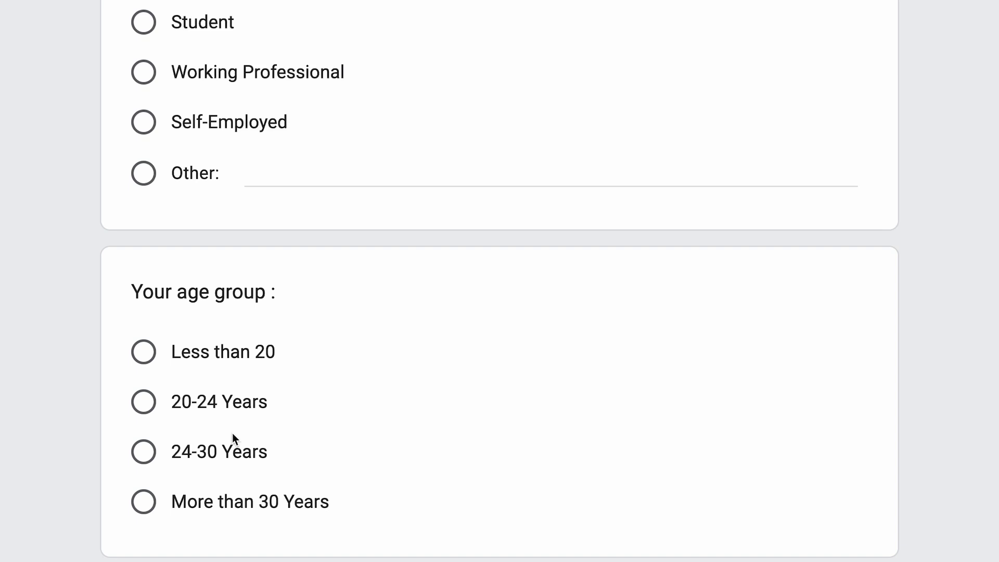
Highlight the mobile-or-desktop question and review the questions on what Medium is used for and premium subscription
scroll(233, 433, down, 5)
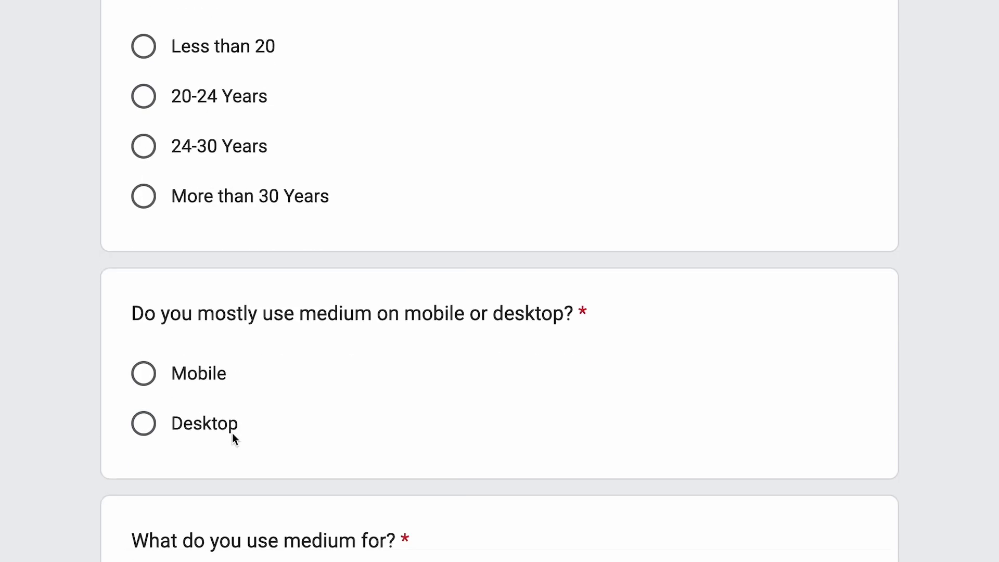
drag(160, 251, 591, 247)
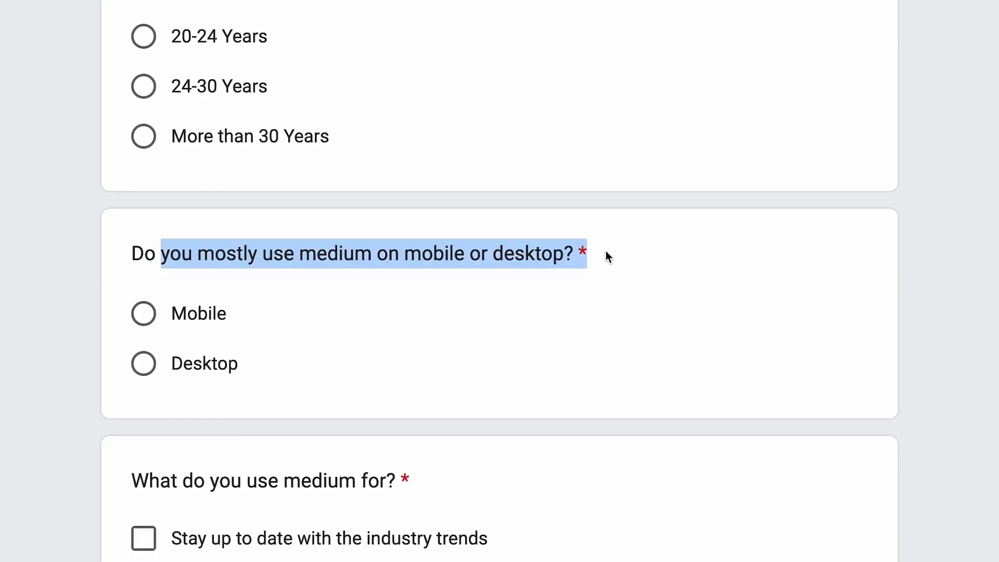
click(605, 251)
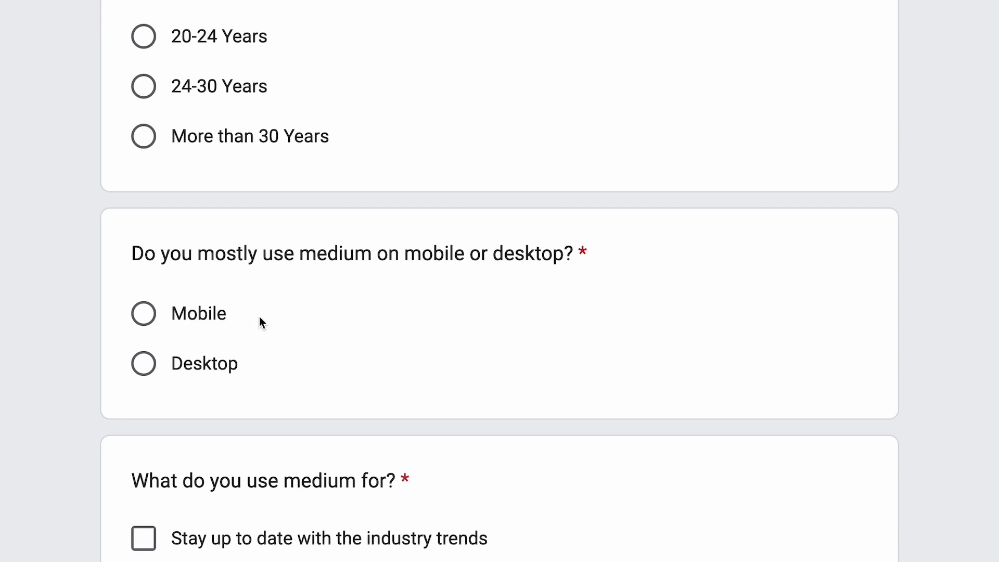
scroll(262, 322, down, 5)
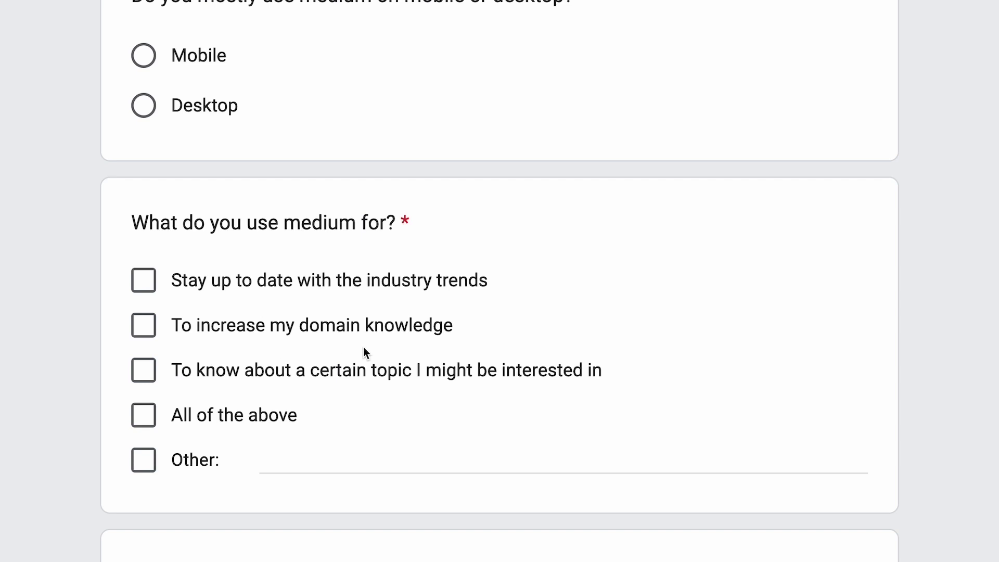
scroll(364, 347, down, 5)
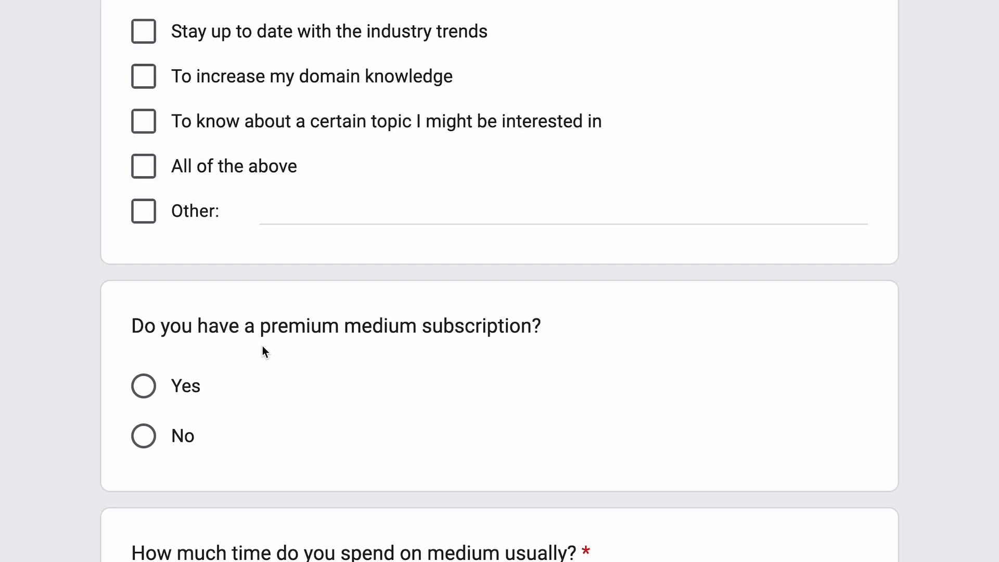
Highlight the question on time usually spent on Medium and choose the answer 5-10 mins
scroll(680, 369, down, 7)
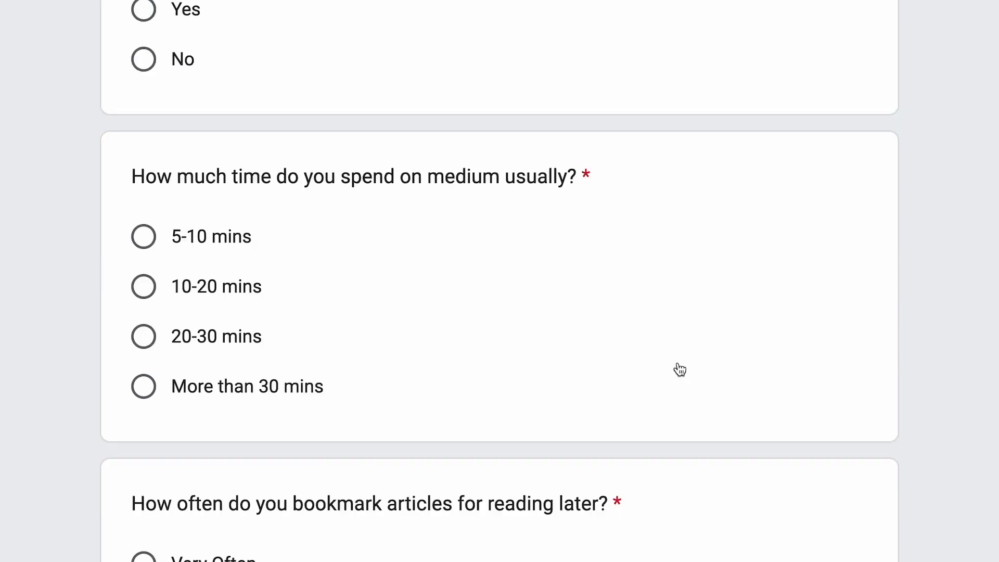
drag(131, 176, 604, 170)
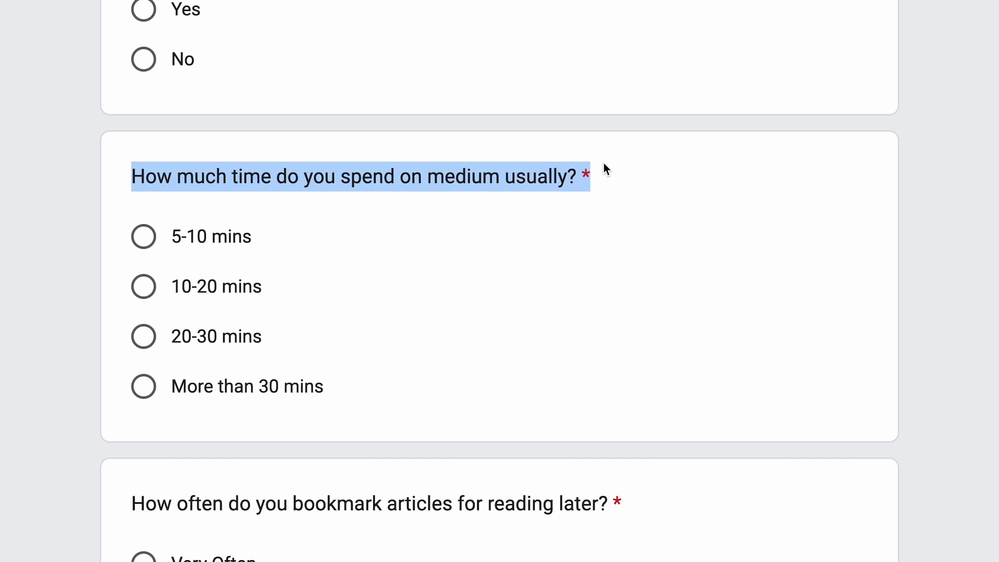
click(604, 165)
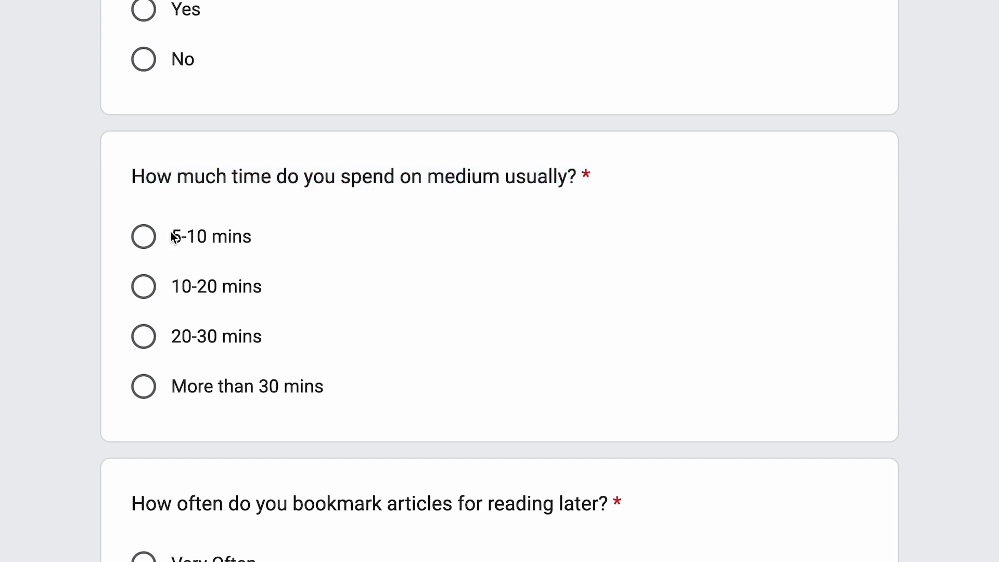
drag(173, 237, 304, 230)
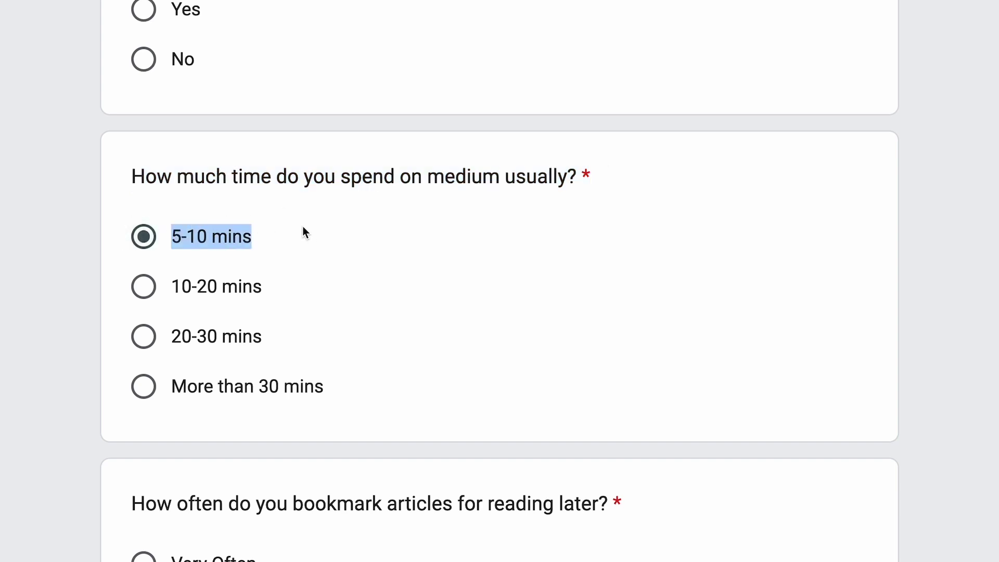
drag(235, 177, 452, 178)
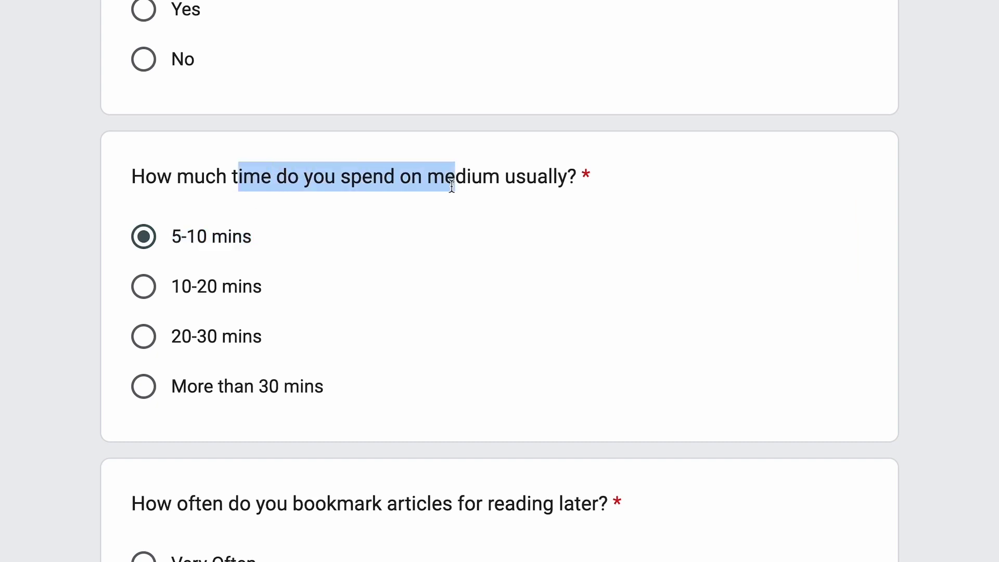
drag(537, 177, 471, 177)
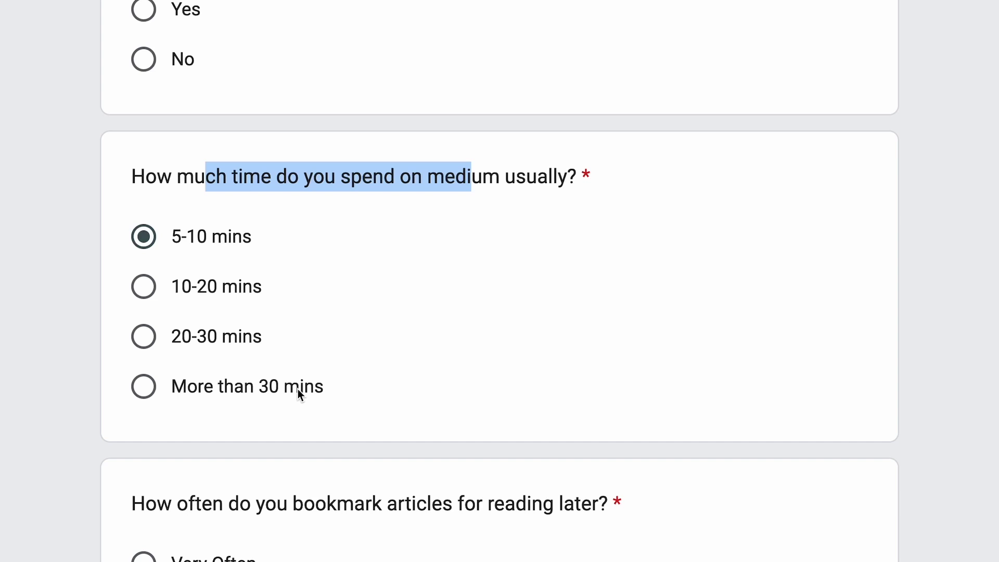
Highlight the question asking how often articles are bookmarked for reading later, and clear the selection
scroll(297, 389, down, 4)
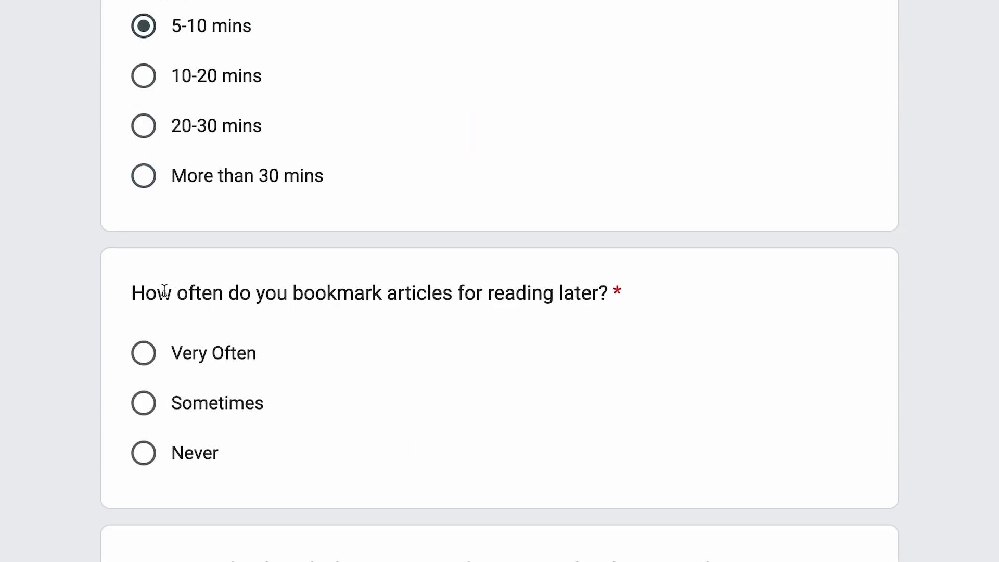
drag(164, 292, 533, 285)
drag(621, 291, 255, 289)
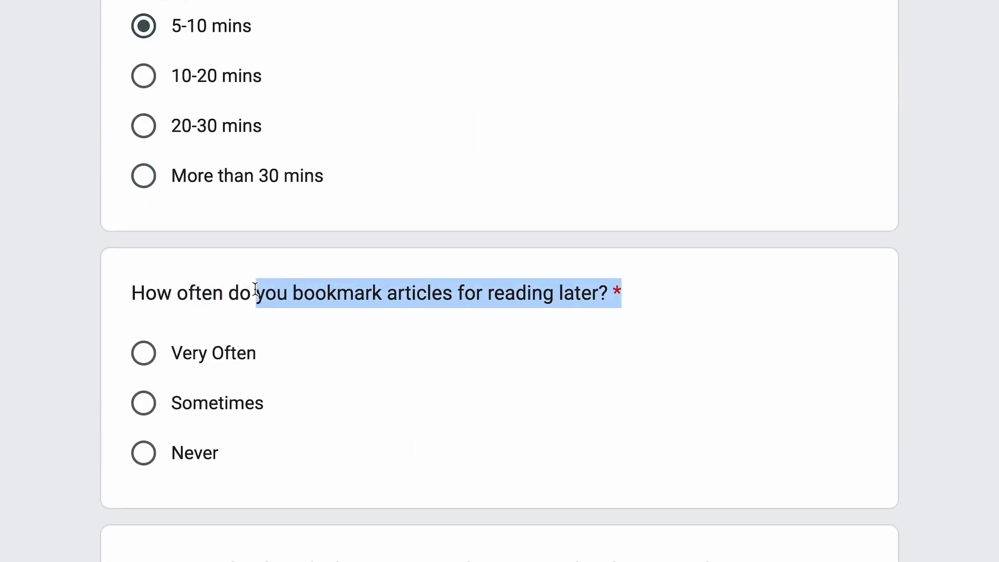
click(212, 287)
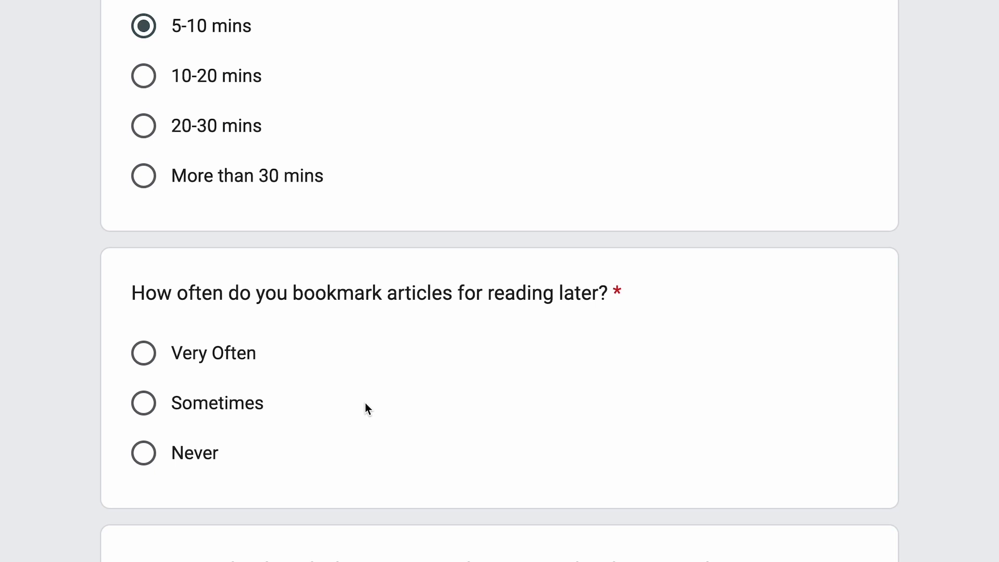
Highlight the question on the number of saved bookmarks, go through its answer options and choose More than 50 Articles
scroll(365, 402, down, 4)
drag(175, 360, 303, 355)
click(228, 356)
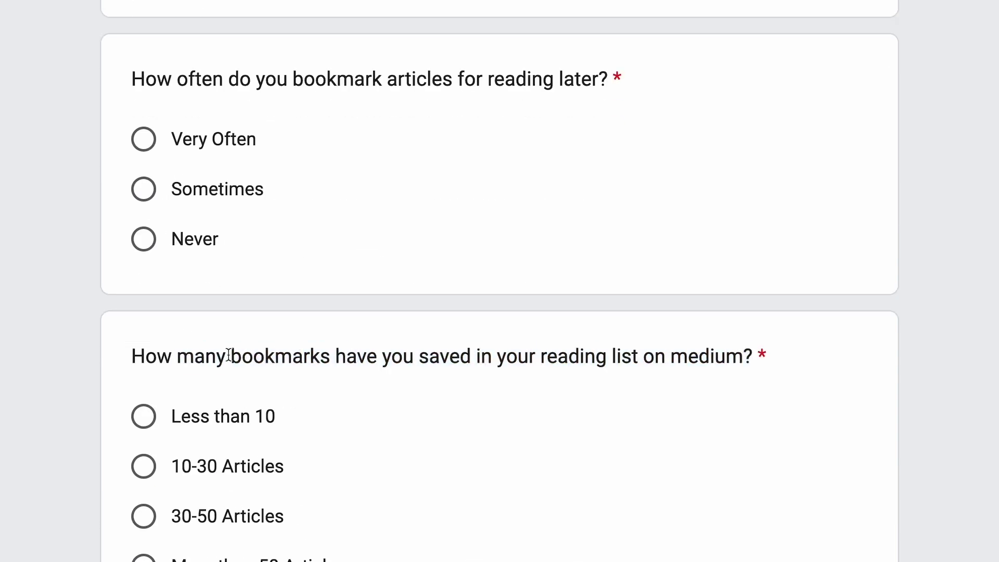
triple_click(289, 414)
triple_click(301, 470)
triple_click(93, 520)
triple_click(381, 558)
click(242, 547)
Try the Very Often and Sometimes answers for how often bookmarks are checked, and settle on Rarely
scroll(389, 534, down, 5)
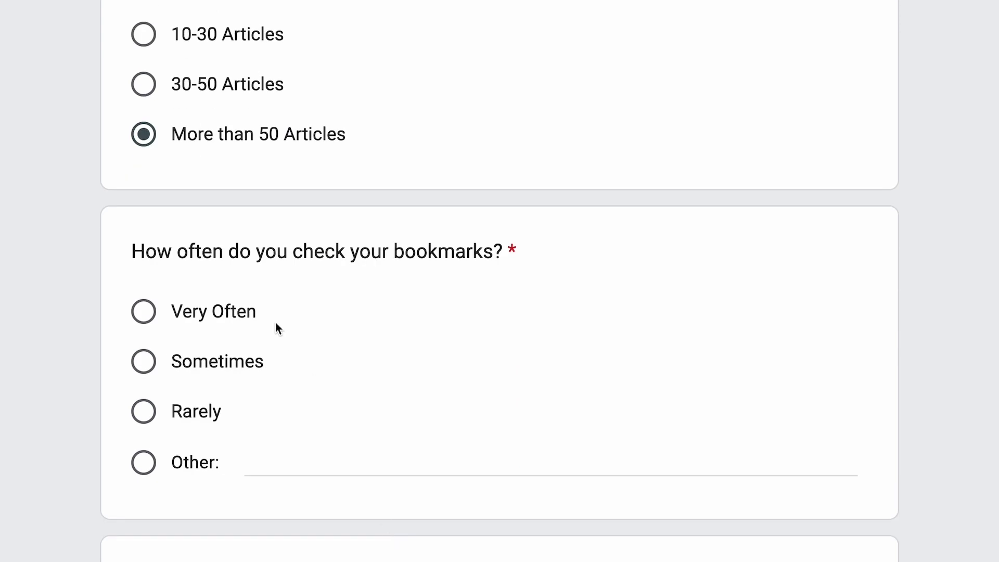
click(238, 317)
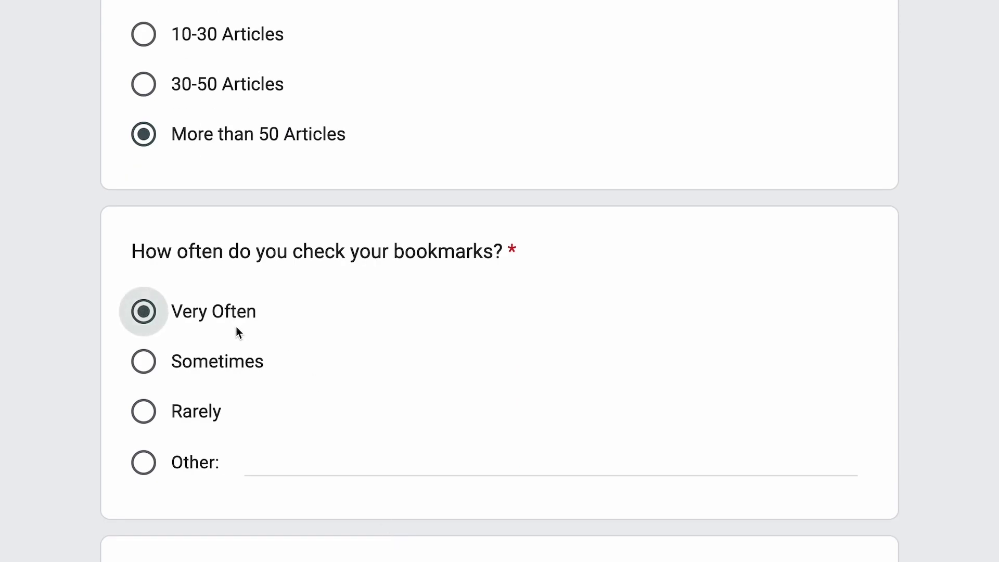
click(235, 364)
click(198, 412)
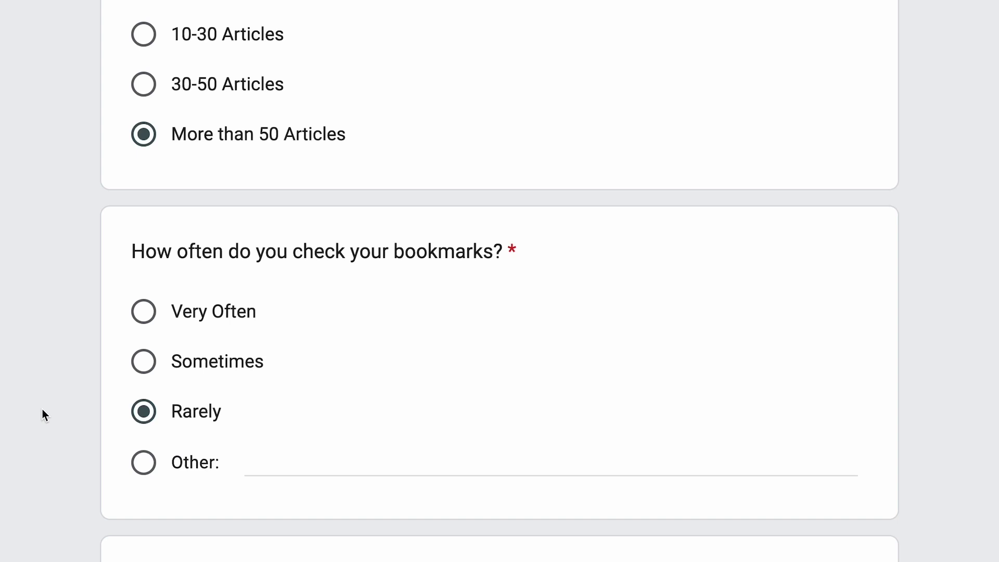
click(228, 319)
click(222, 359)
click(212, 415)
Highlight the 1 to 5 scale question on how easy or hard it is to find a relevant bookmarked article
scroll(210, 416, down, 5)
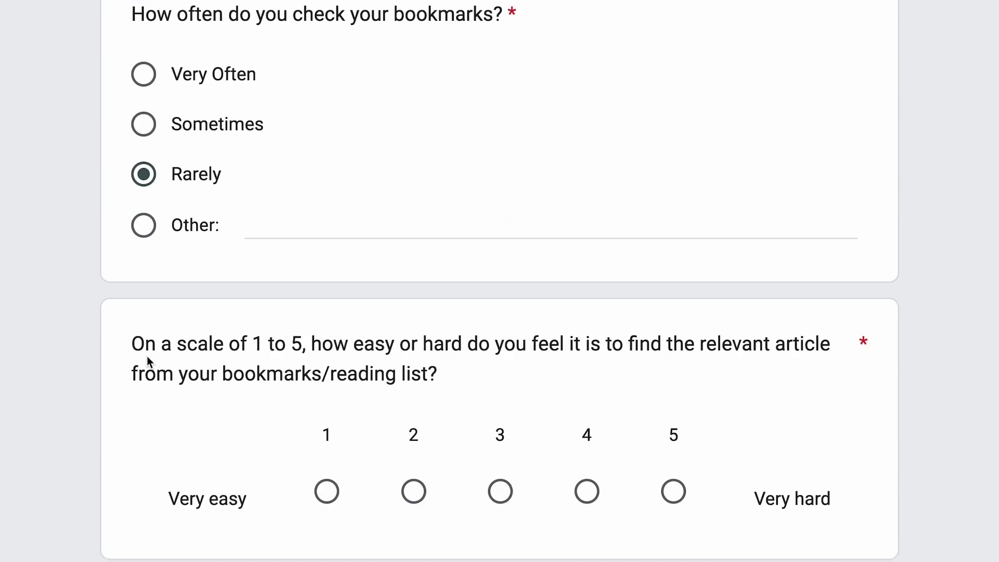
drag(146, 345, 445, 349)
click(459, 346)
drag(374, 346, 629, 345)
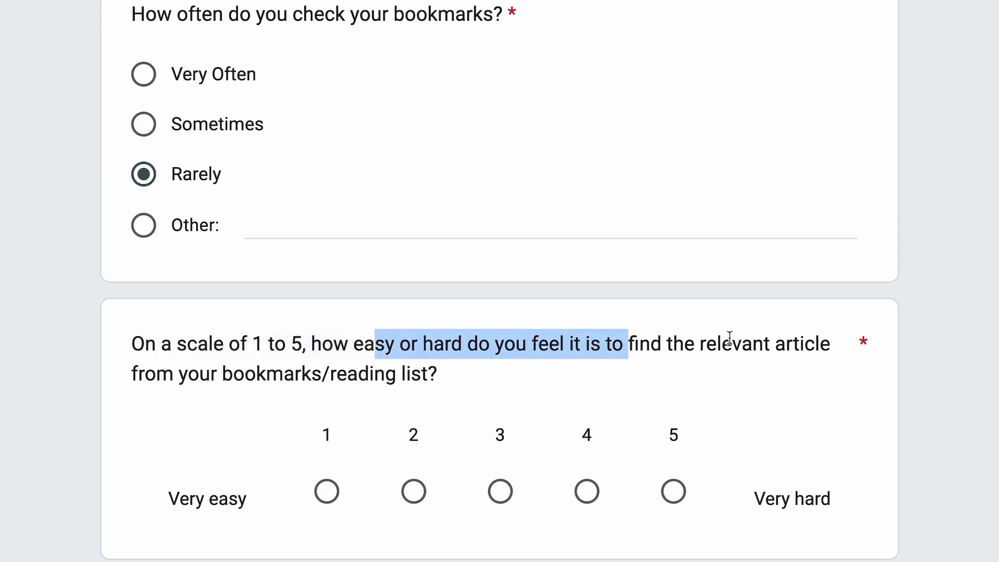
Highlight the full wording of the scale question about finding the relevant bookmarked article, and clear the highlight
drag(428, 374, 131, 344)
scroll(218, 455, down, 1)
click(218, 455)
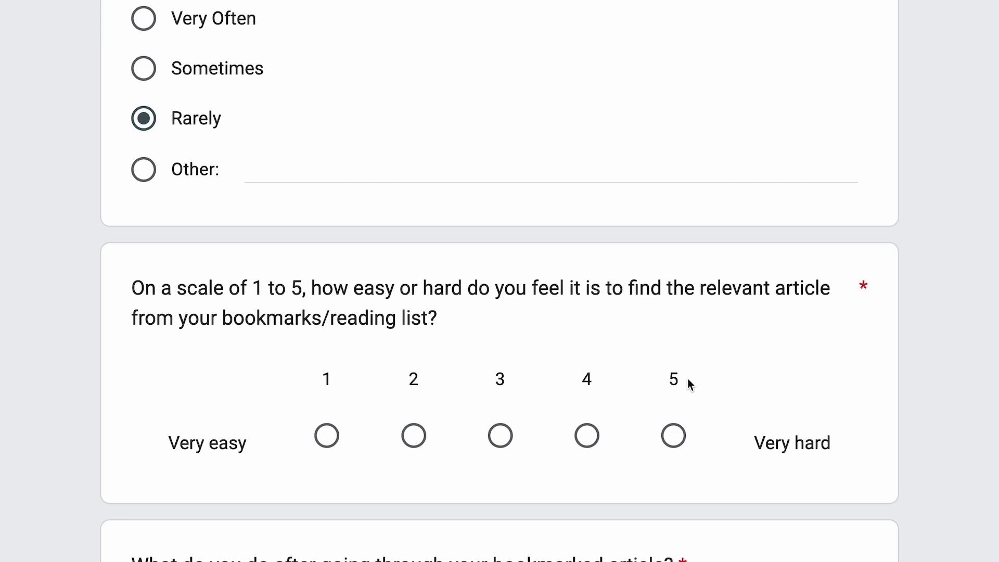
Highlight the question on what is done after going through a bookmarked article, and answer it with Archive it
scroll(688, 379, down, 5)
drag(169, 305, 639, 311)
click(698, 307)
drag(718, 312, 133, 321)
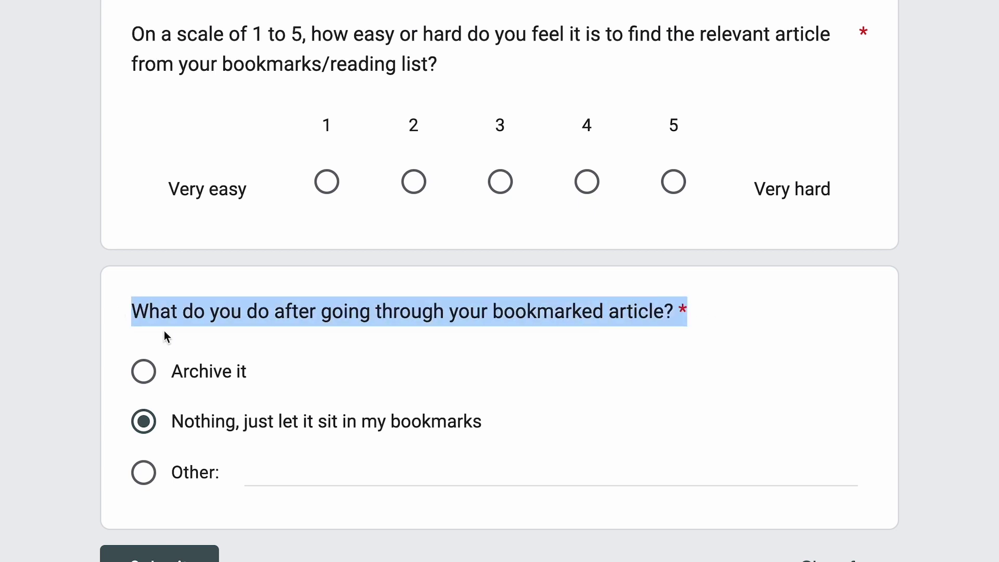
click(234, 376)
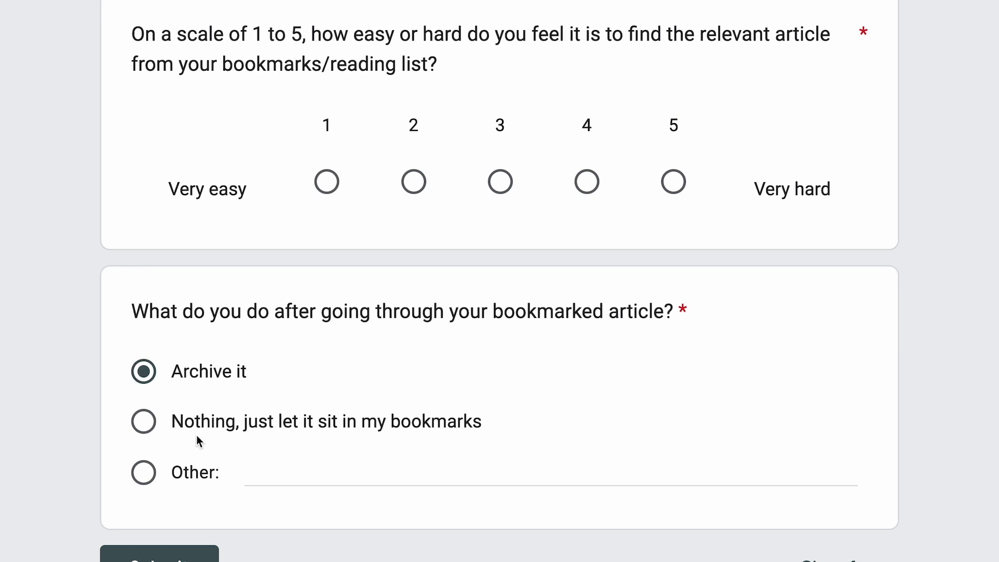
Review the Medium Usage Survey from its introduction through the name, email, occupation and age group questions
scroll(196, 435, up, 20)
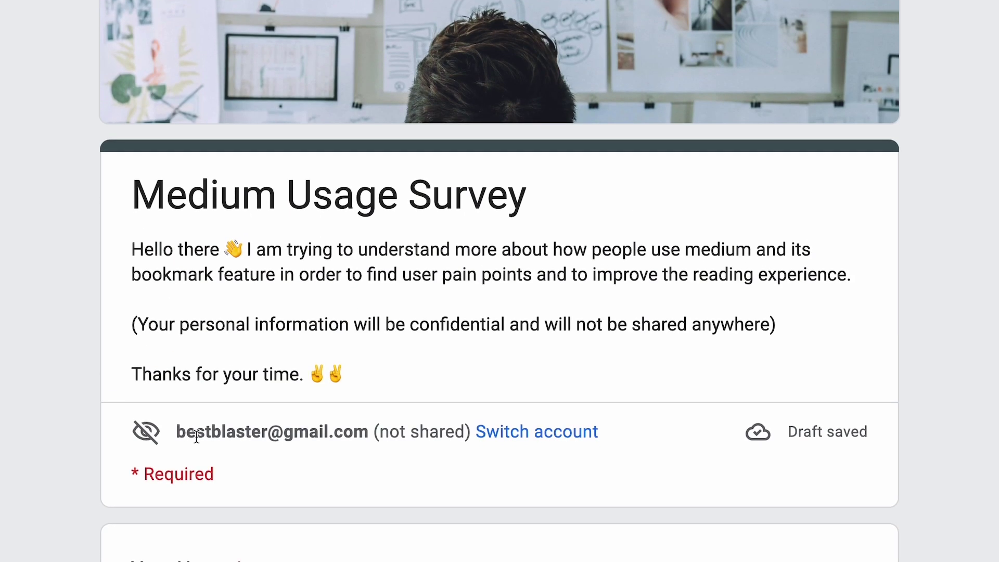
scroll(196, 436, down, 8)
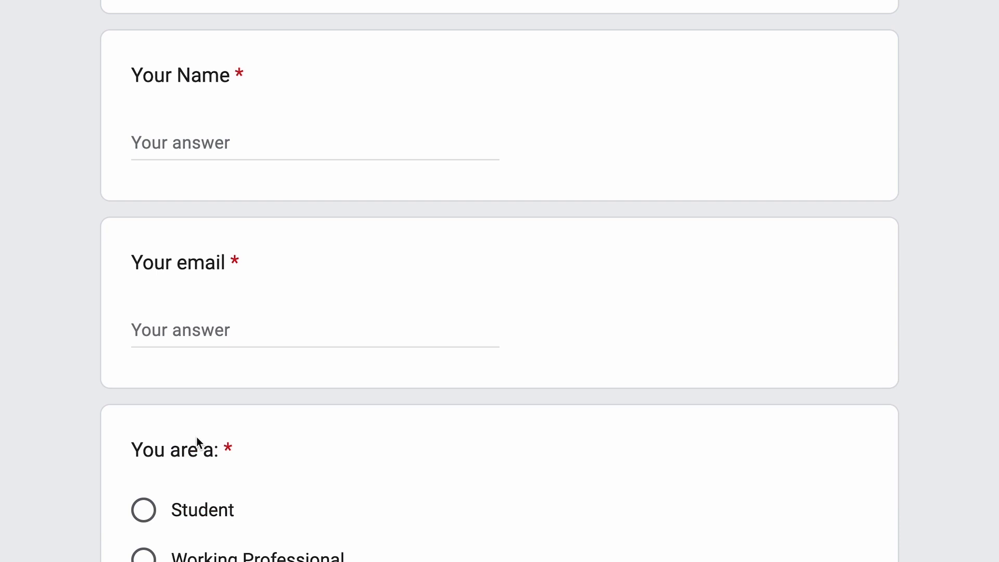
scroll(196, 436, down, 4)
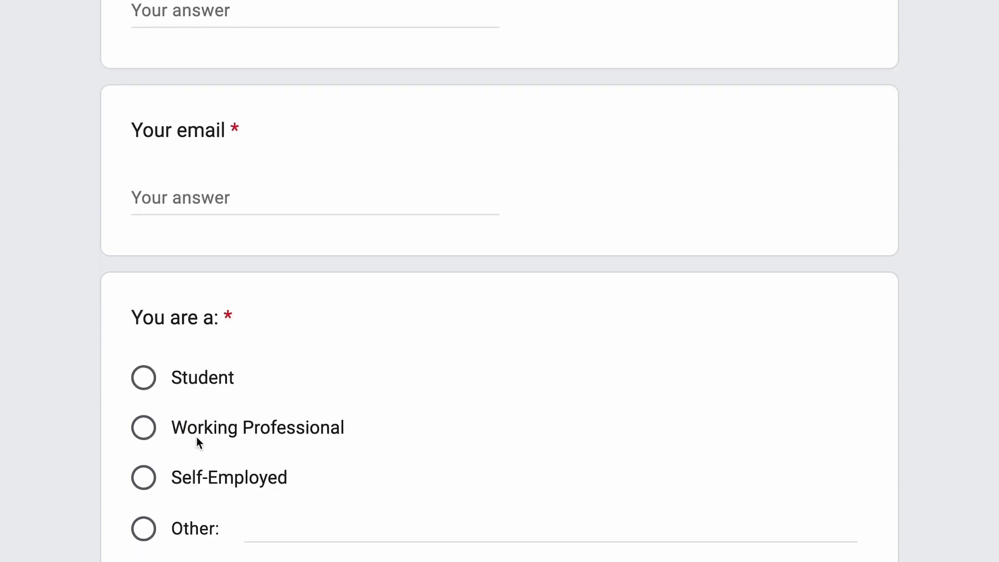
scroll(193, 332, down, 3)
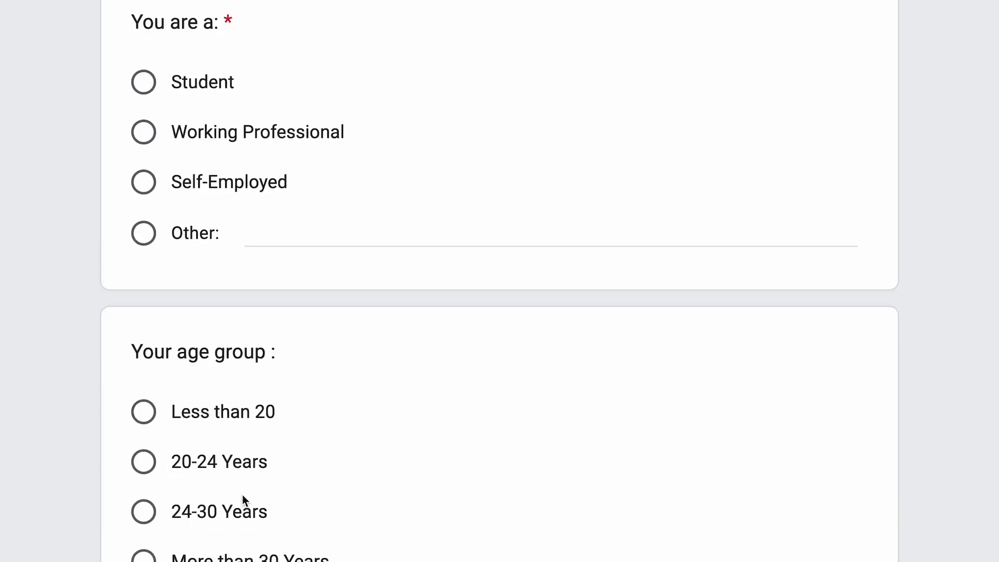
scroll(243, 500, down, 3)
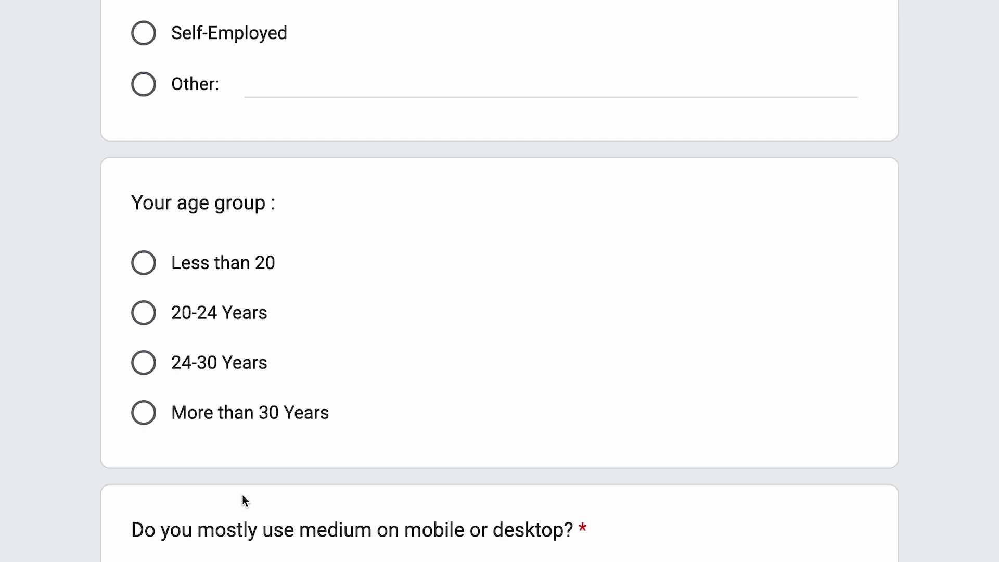
Switch to the Figma board and select the problem statement text about designing a virtual party platform for friends and family
scroll(242, 495, left, 2)
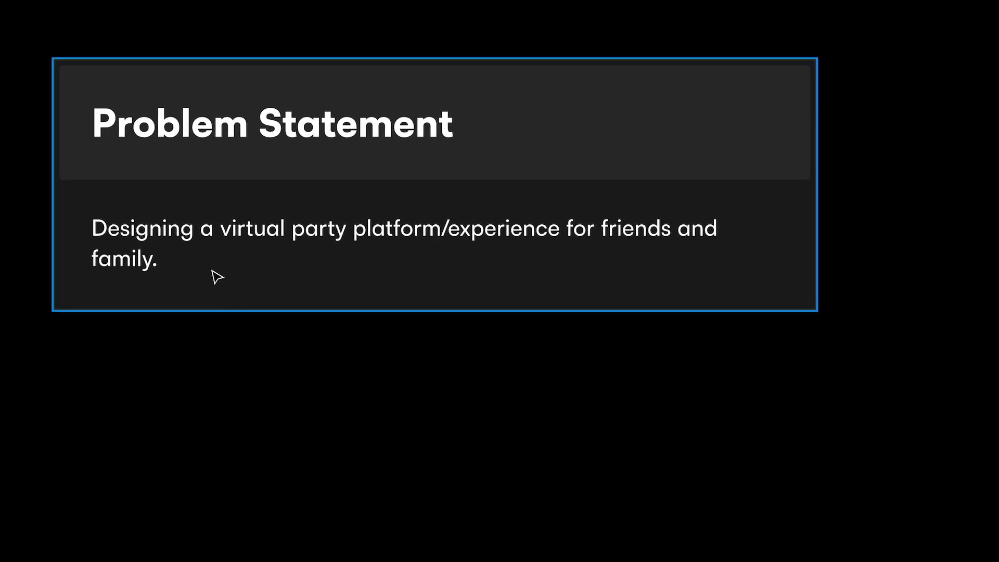
click(420, 260)
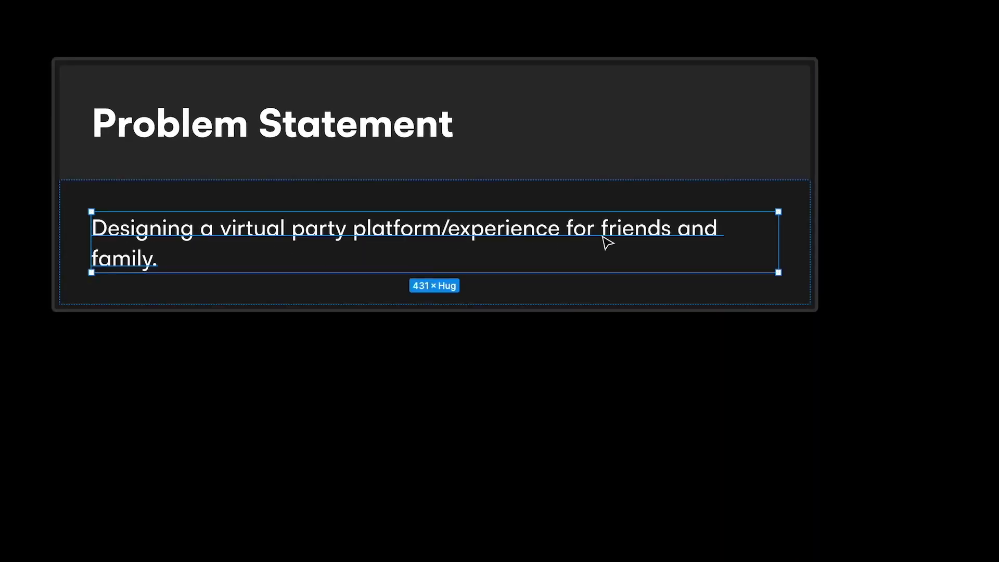
click(570, 426)
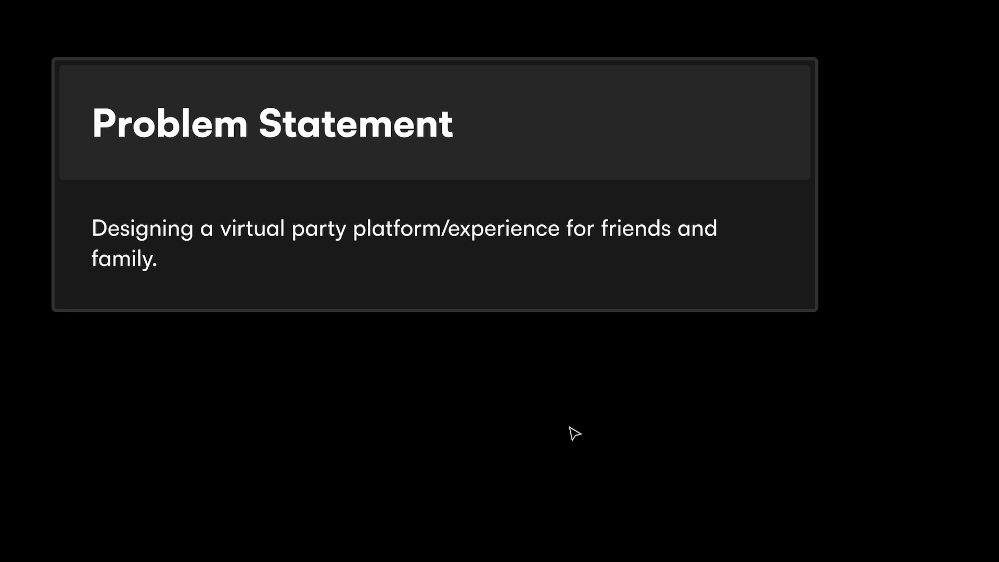
double_click(502, 228)
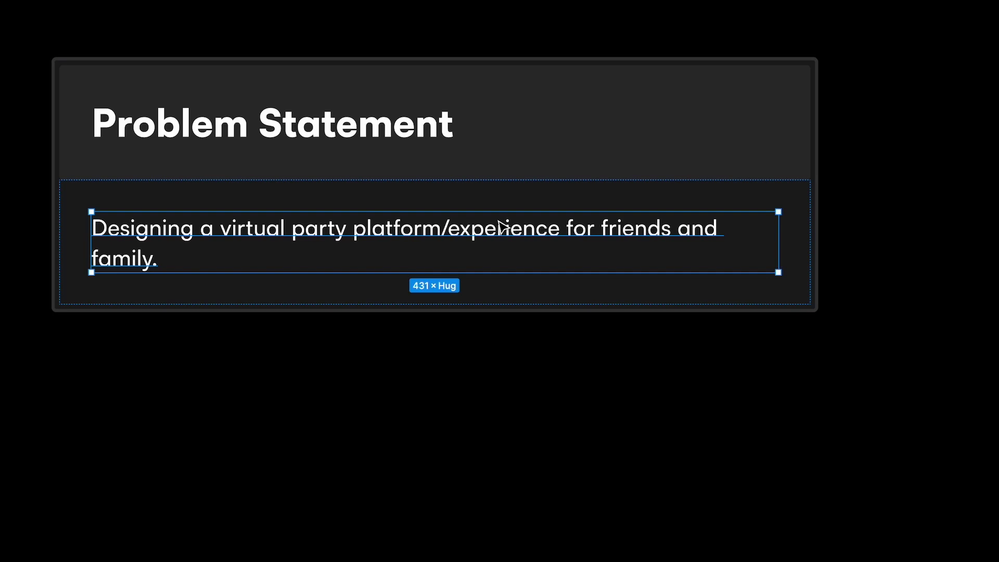
Examine the research flow from the survey to identify behaviours and users, through defining the target audience, to the survey to identify problems
scroll(502, 228, down, 5)
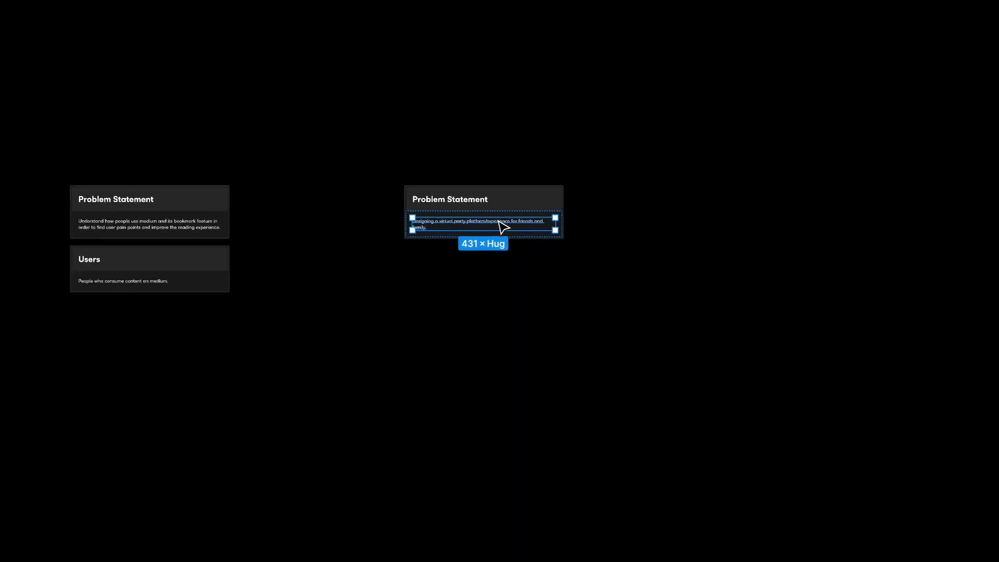
scroll(502, 228, up, 5)
scroll(502, 228, up, 3)
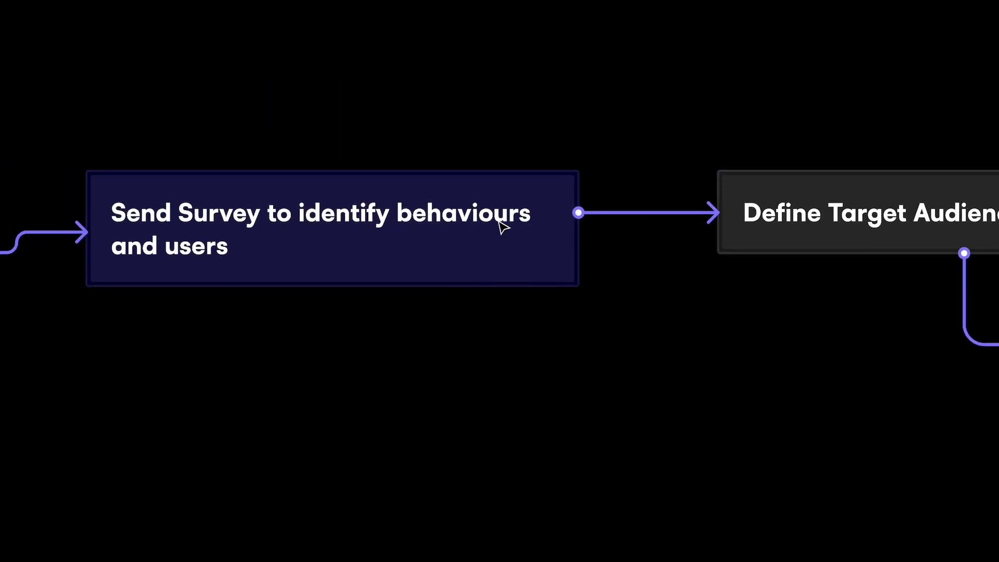
click(312, 218)
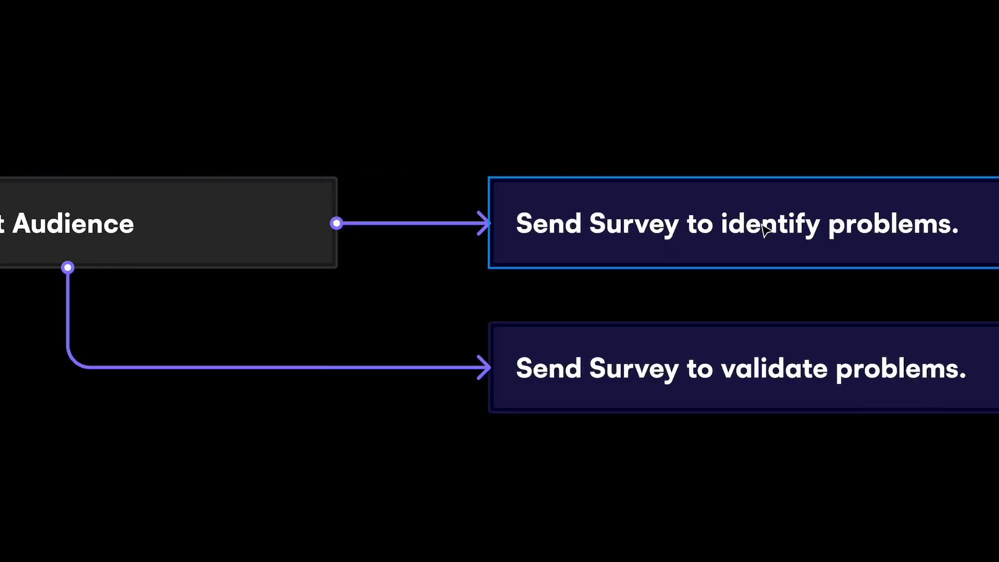
click(763, 230)
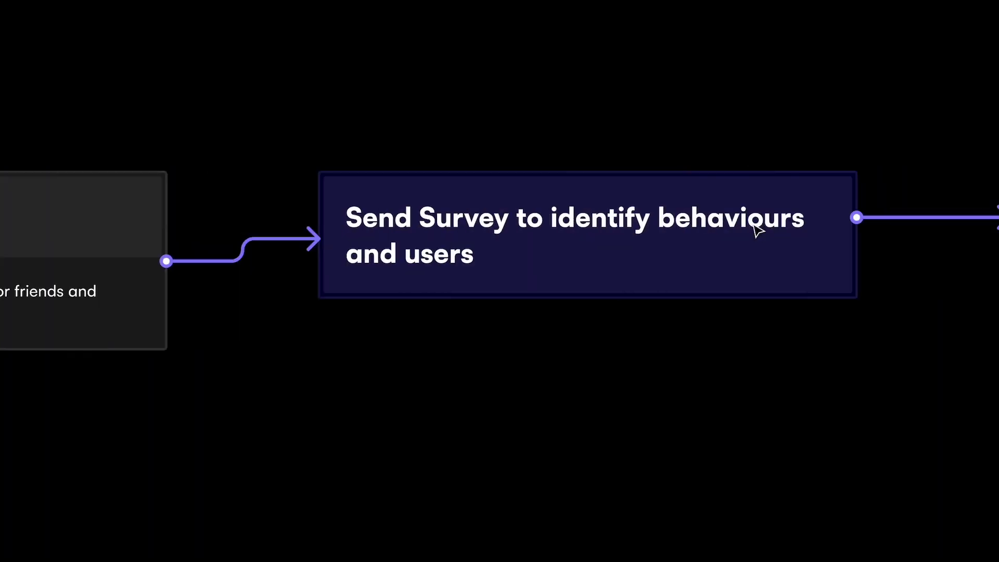
click(620, 242)
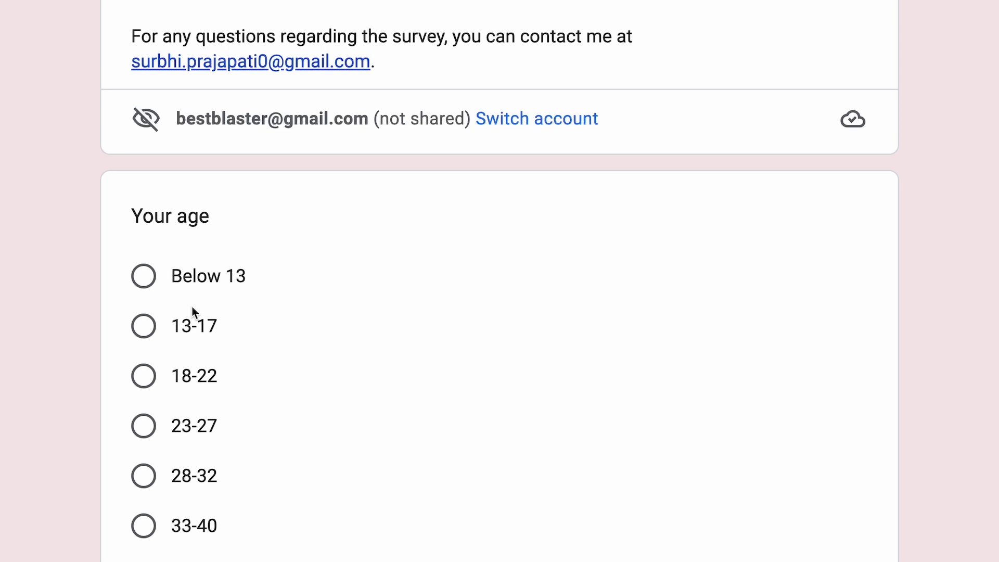
In the group call survey form, try 13-17 for the age question and settle on 23-27
click(180, 329)
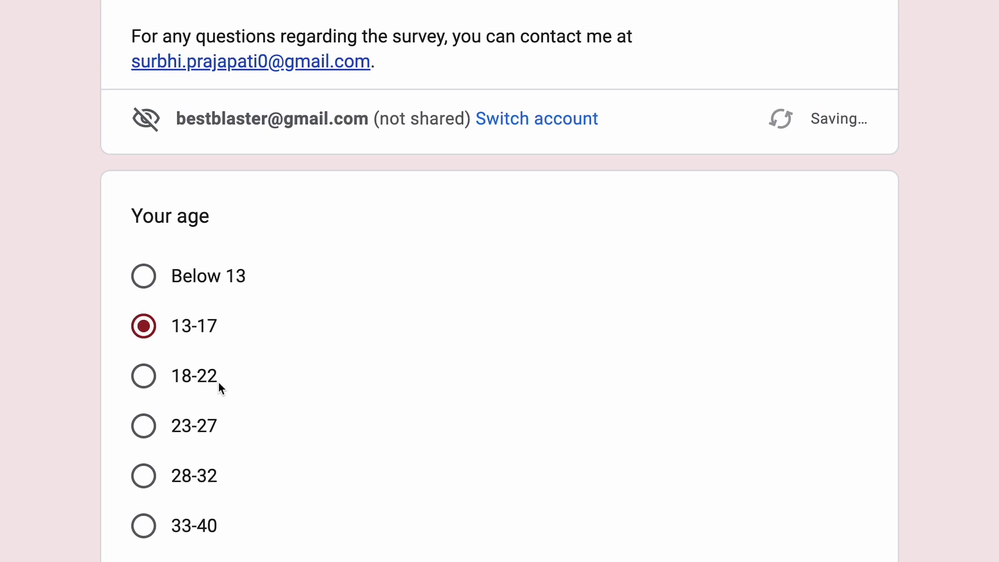
click(148, 432)
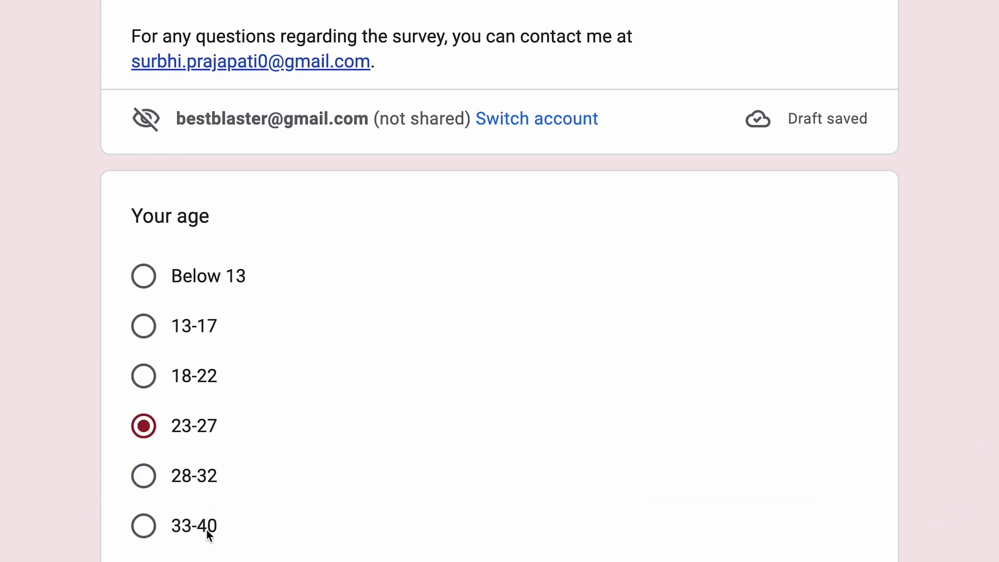
scroll(208, 529, down, 10)
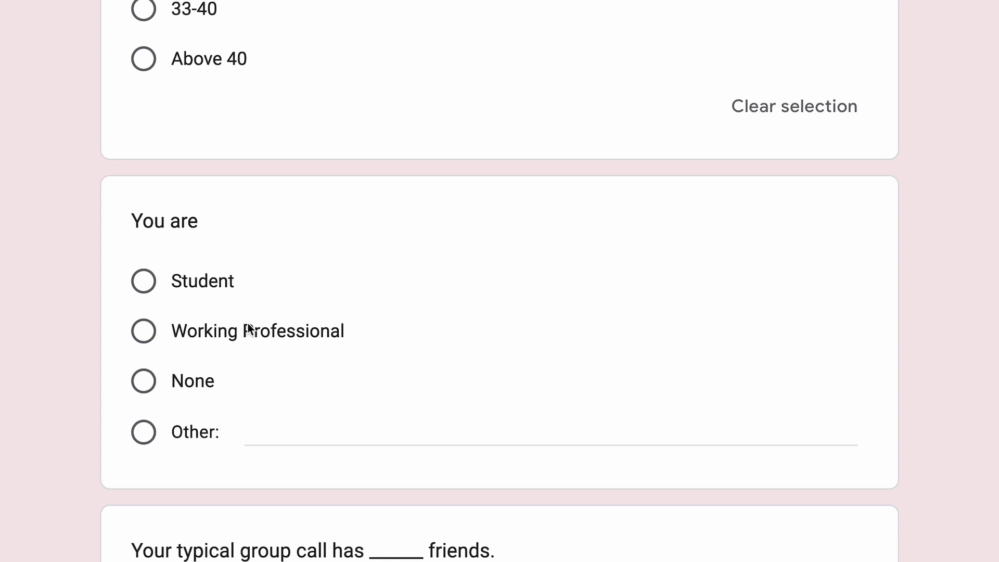
Highlight the question on how many friends a typical group call has, and its option for more than 10
scroll(248, 325, down, 5)
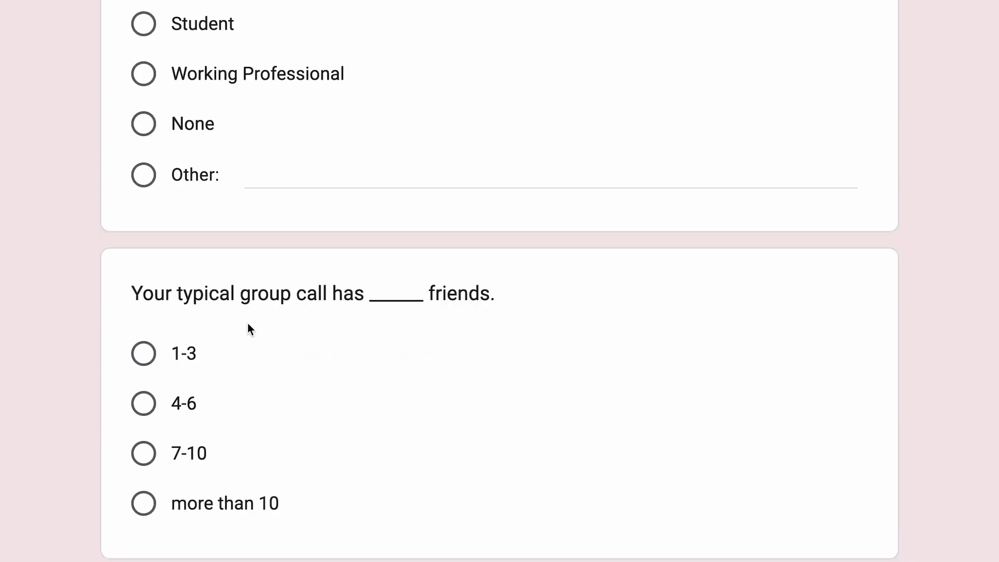
drag(166, 294, 327, 294)
drag(494, 293, 230, 294)
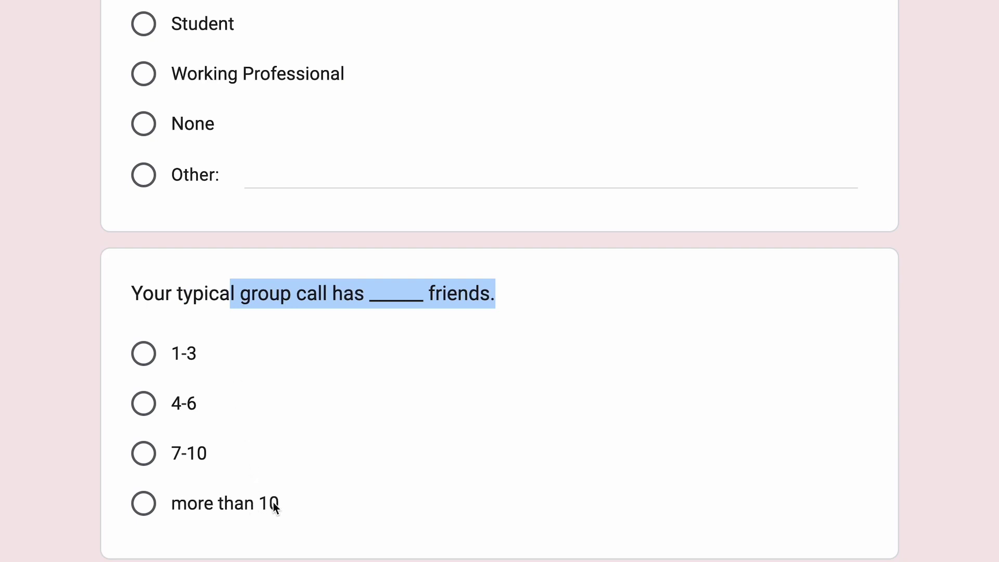
drag(275, 508, 122, 505)
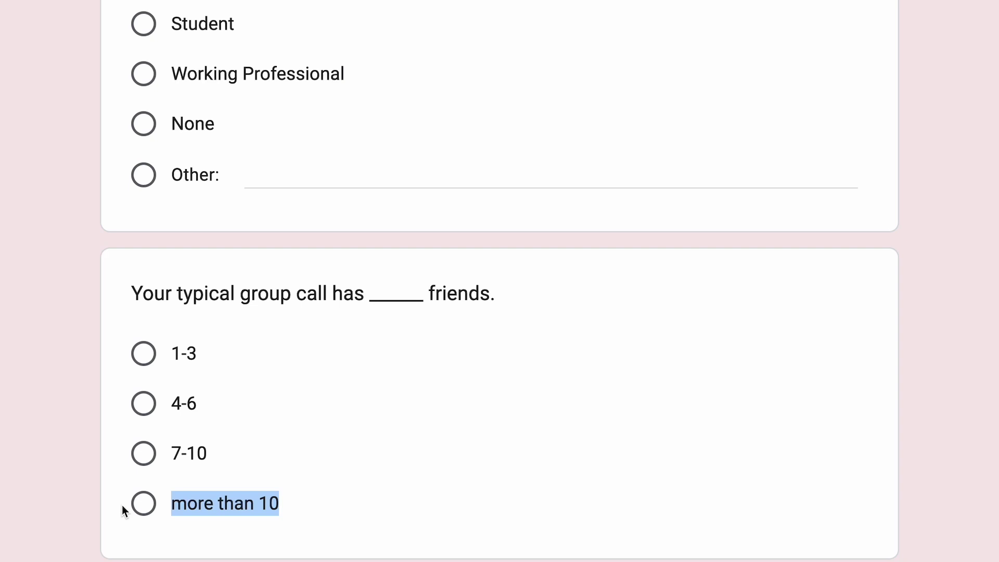
Highlight each friend-count option from 1-3 to more than 10 in turn, and go back over more than 10 and 1-3
drag(203, 359, 112, 360)
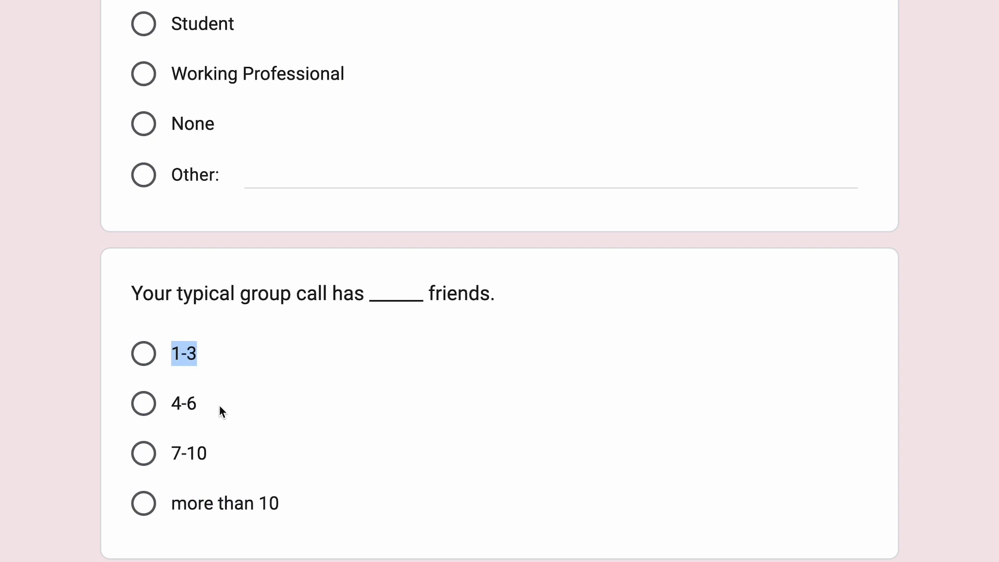
drag(220, 406, 131, 406)
drag(238, 451, 125, 455)
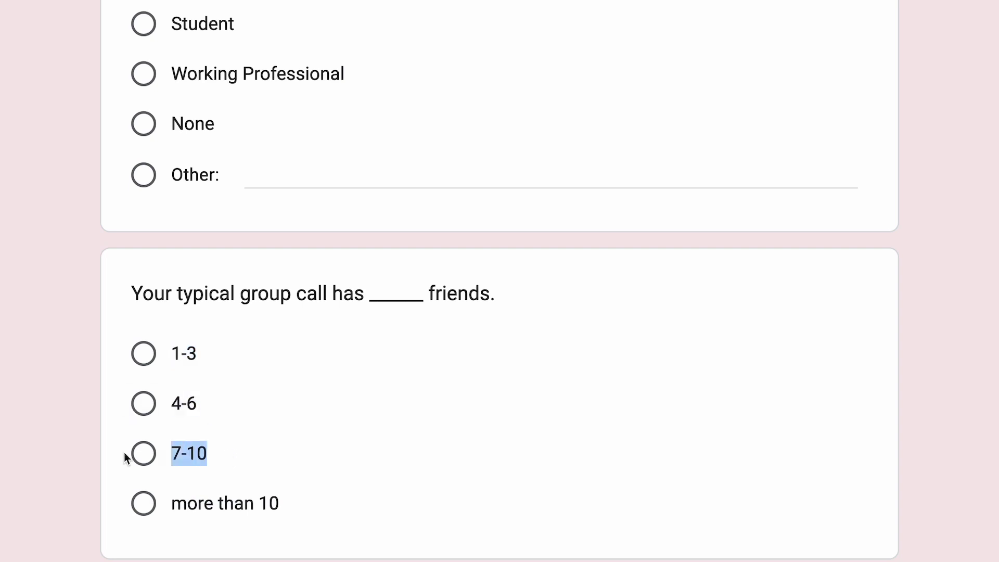
drag(289, 500, 126, 502)
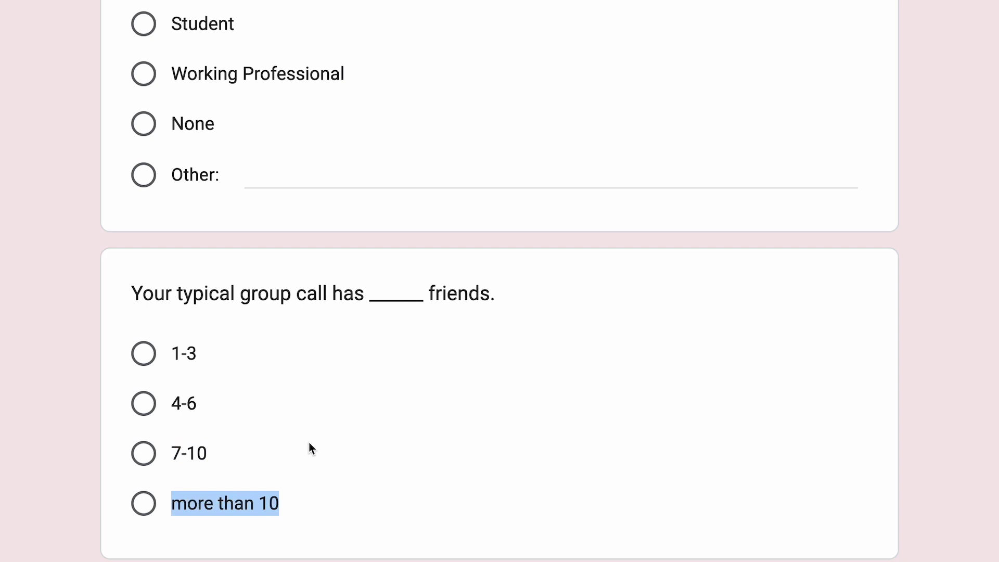
click(309, 449)
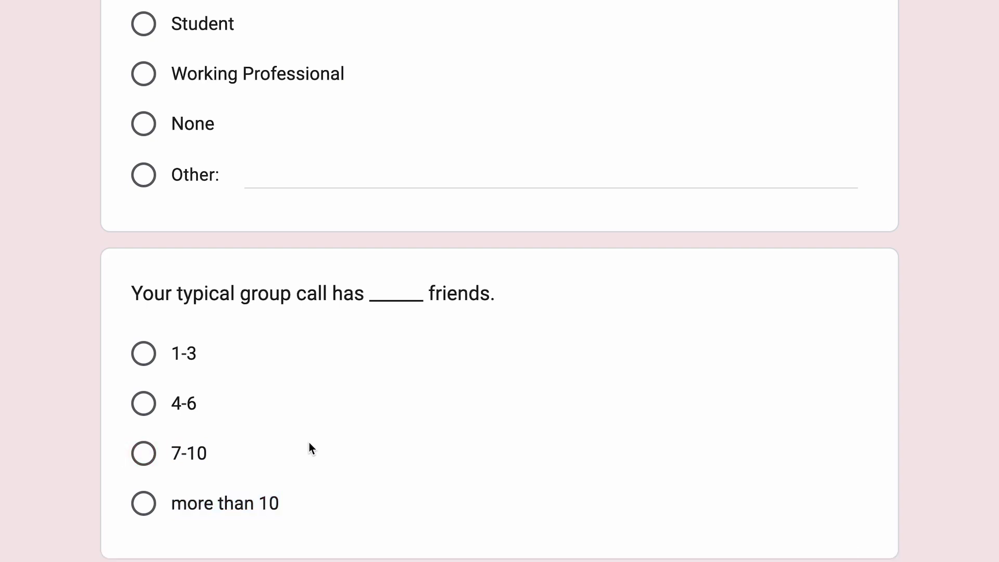
drag(298, 502, 127, 502)
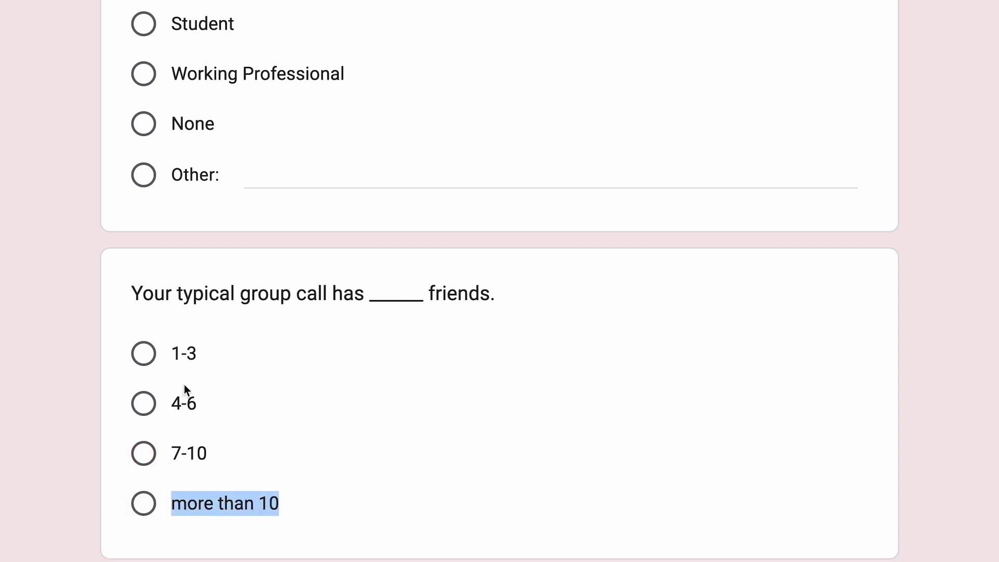
drag(257, 344, 126, 345)
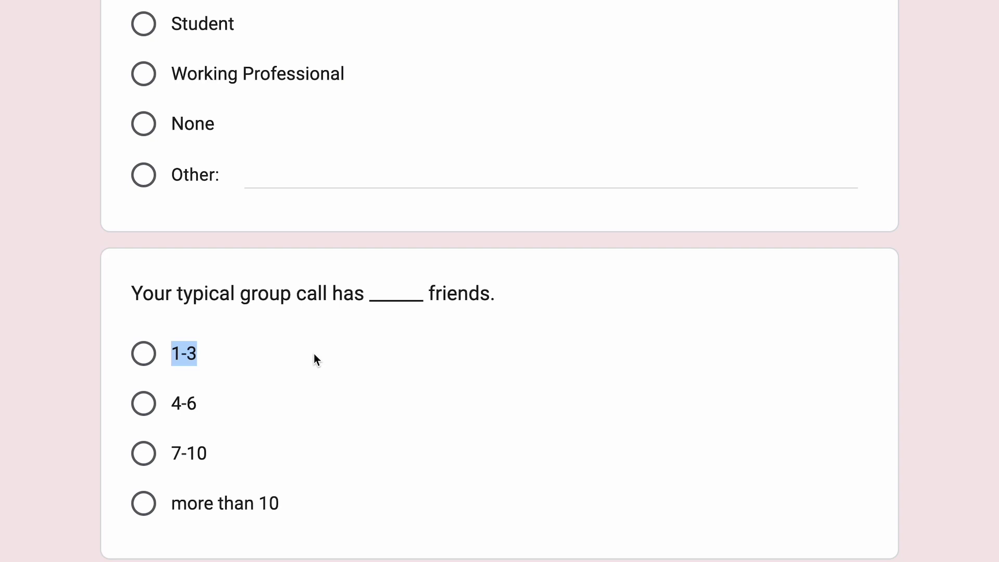
Highlight the question on average time spent on a group call and its note asking for minutes or hours
scroll(313, 354, down, 5)
drag(174, 307, 726, 306)
click(550, 306)
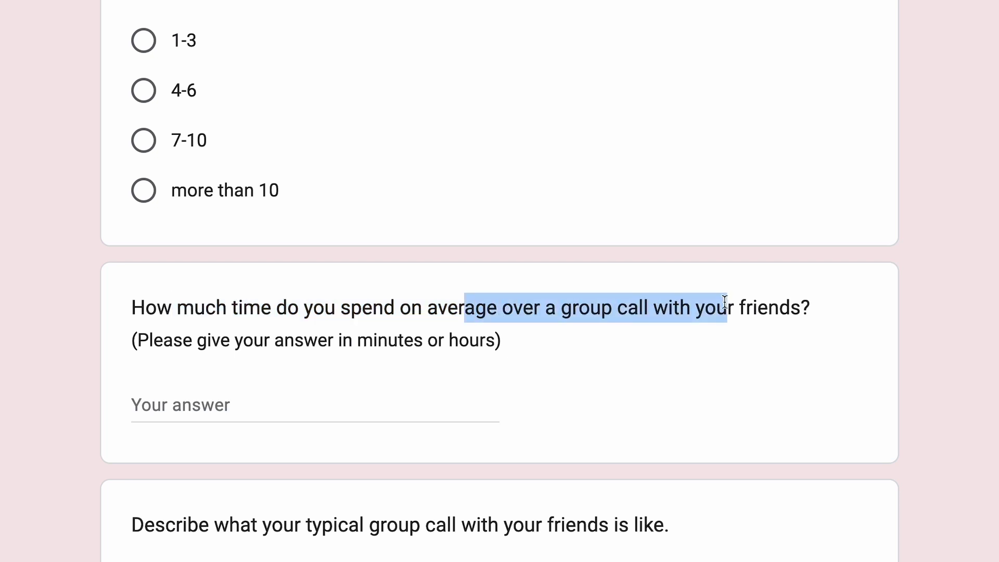
drag(231, 341, 439, 340)
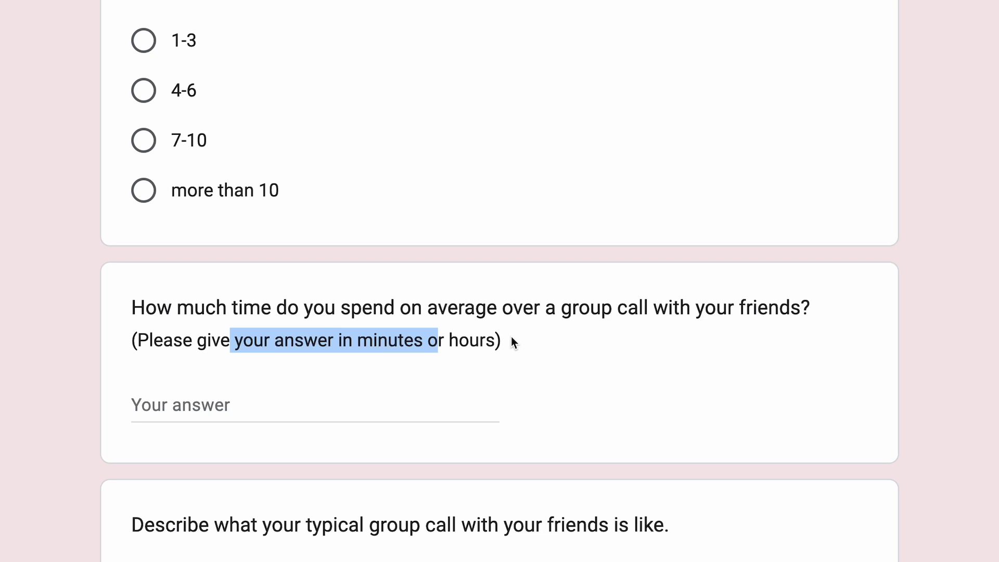
Highlight the open-ended question asking to describe a typical group call with friends, clear it, and highlight it again
scroll(511, 339, down, 3)
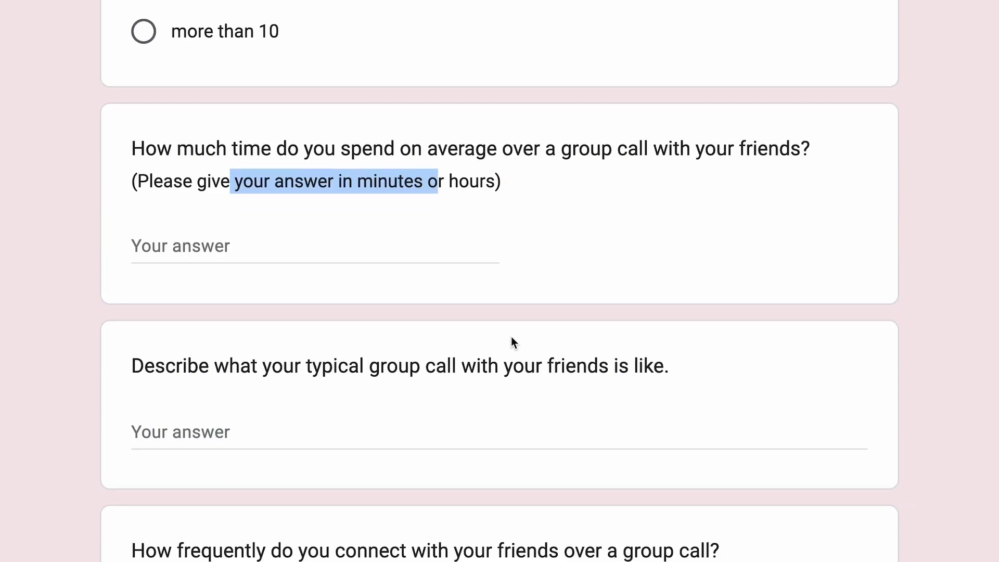
drag(199, 364, 131, 359)
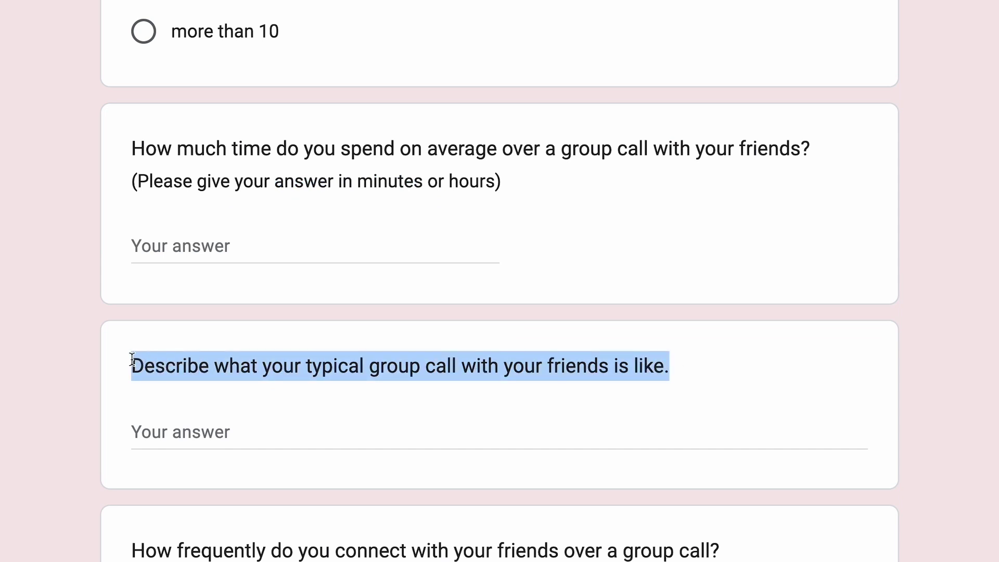
click(63, 366)
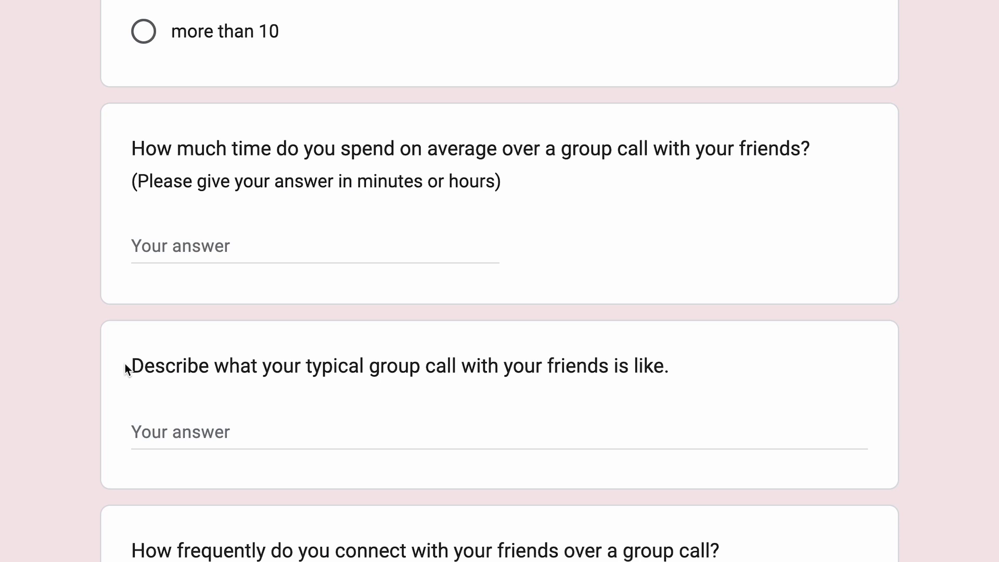
drag(125, 364, 682, 363)
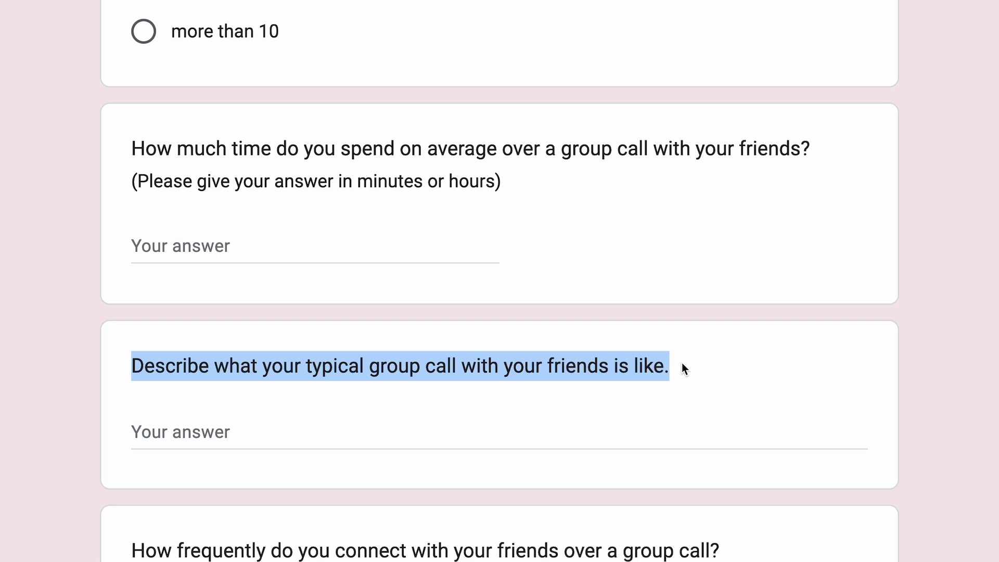
Highlight the question describing a typical group call again, and the question on how frequently the respondent connects with friends over a group call
click(681, 363)
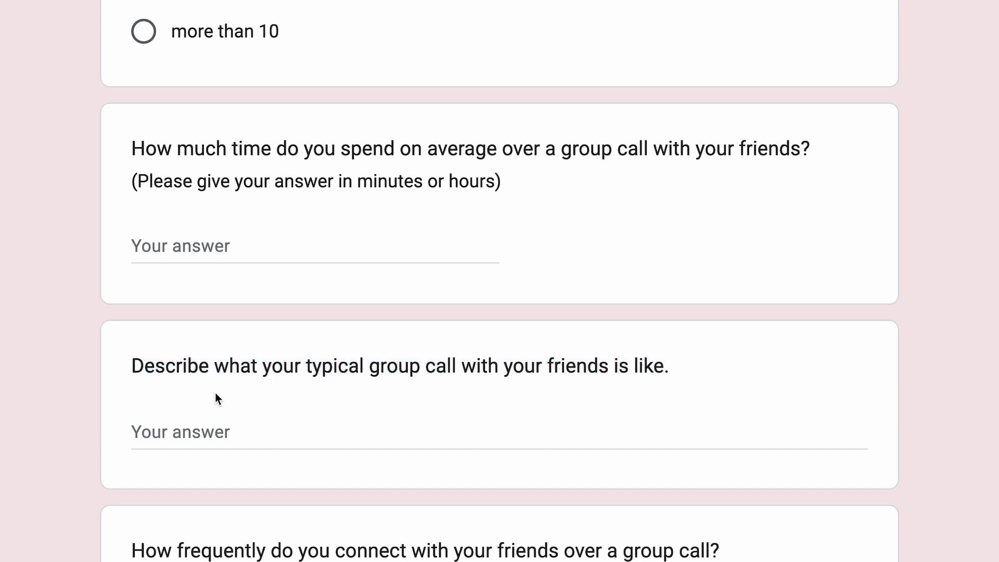
drag(198, 366, 629, 370)
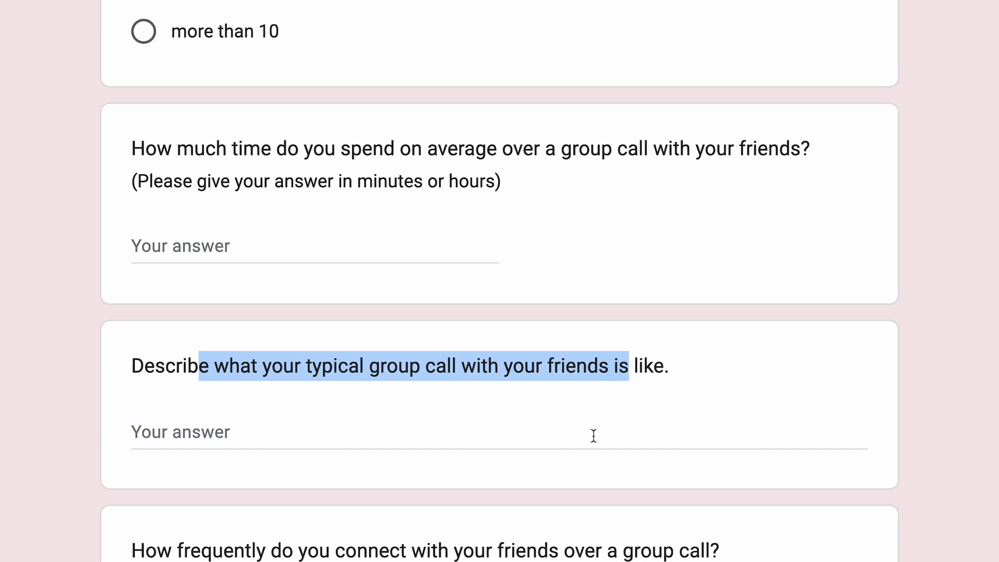
scroll(594, 435, down, 6)
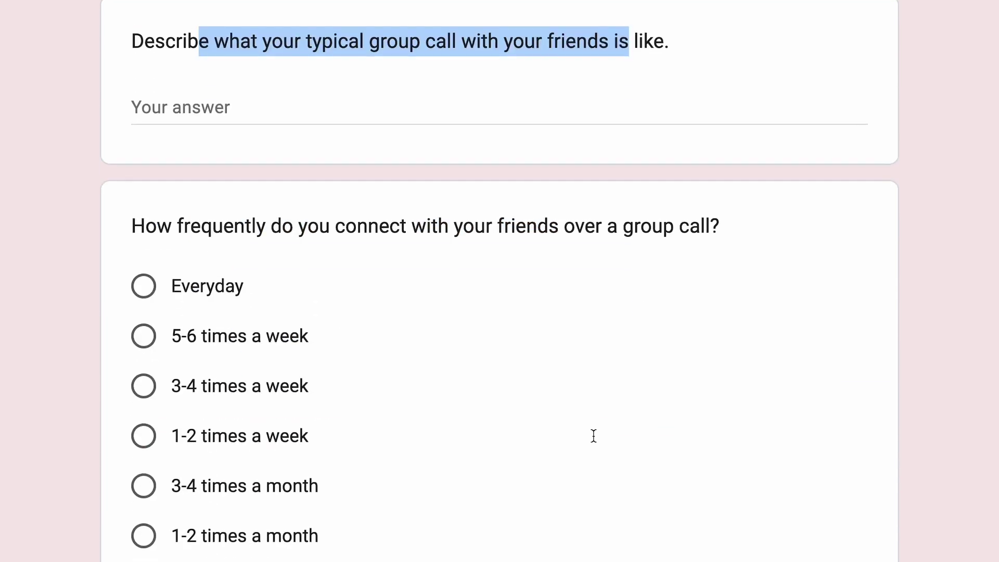
drag(158, 225, 584, 225)
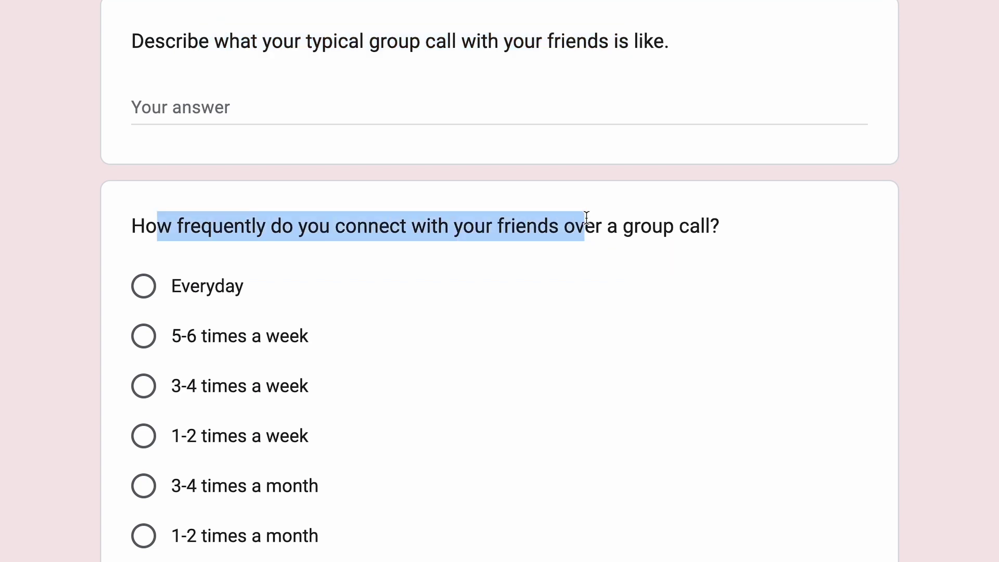
click(714, 229)
drag(714, 229, 185, 233)
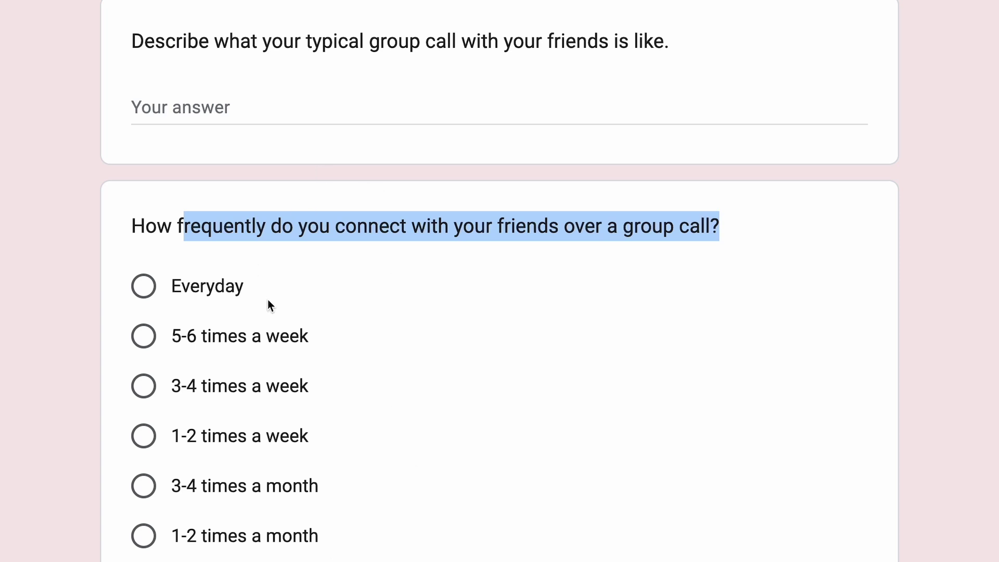
Highlight the question on frequency of fun online activities and its explanatory note, and select its 5-6 times a week option
scroll(268, 299, down, 5)
drag(175, 219, 596, 215)
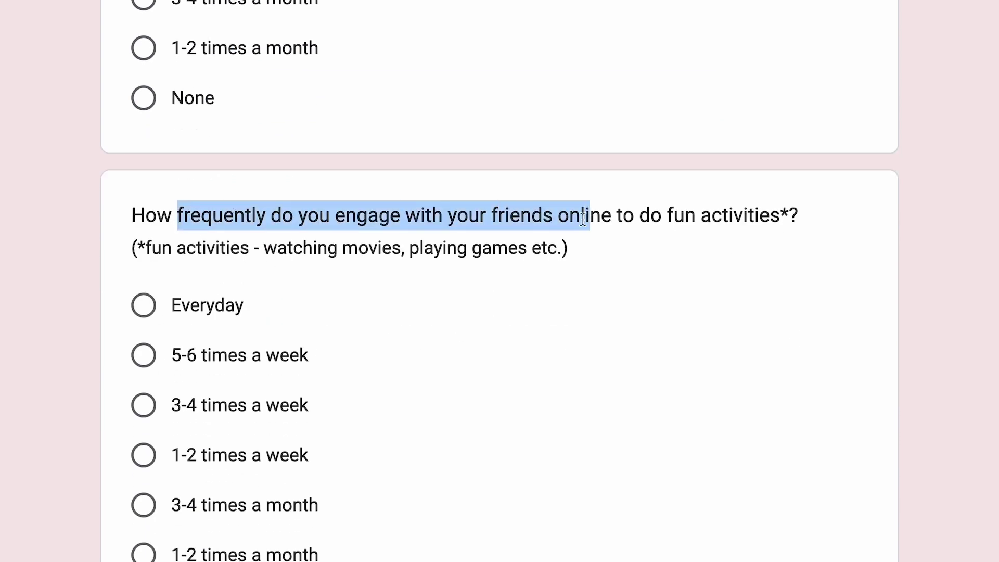
drag(770, 215, 248, 216)
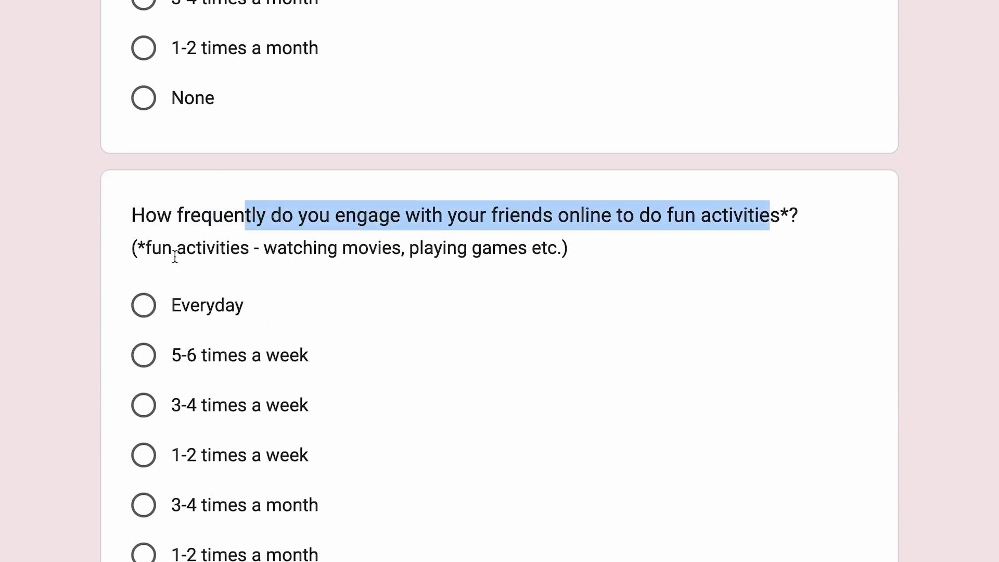
drag(164, 250, 483, 250)
scroll(279, 438, down, 1)
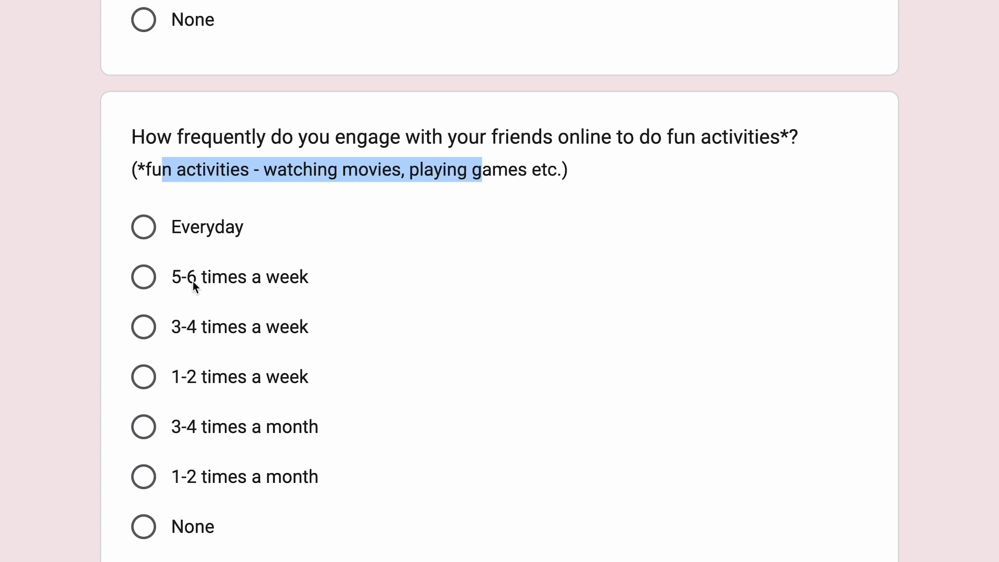
drag(173, 277, 338, 273)
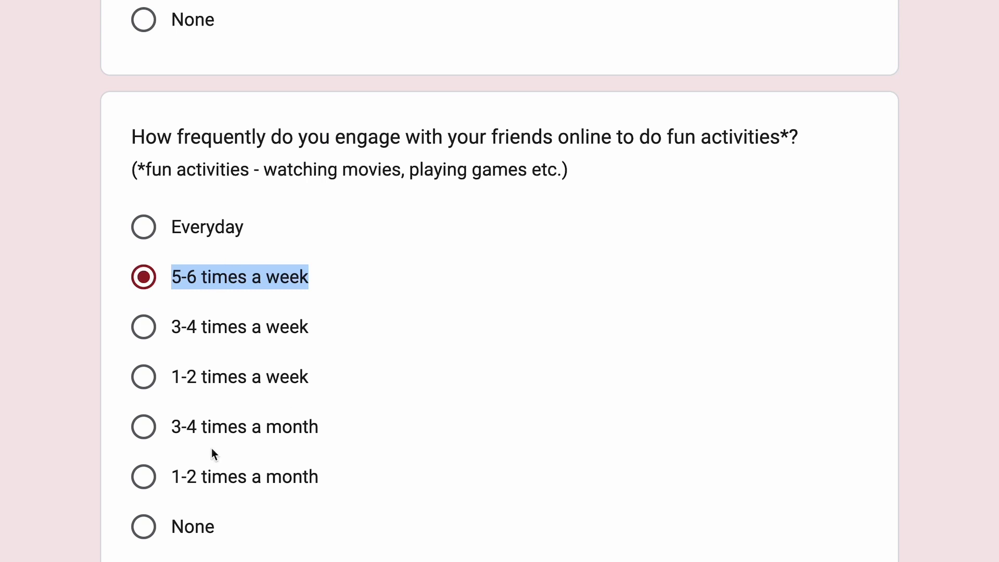
Highlight the wording of the select-all question on what kind of activities are done online with friends for fun
scroll(211, 448, down, 10)
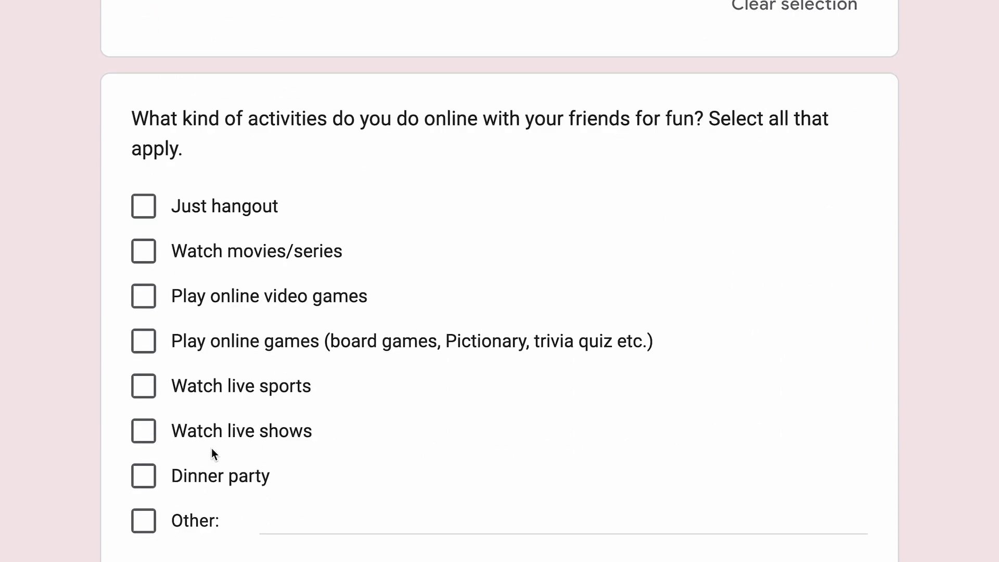
drag(266, 196, 653, 121)
click(651, 119)
drag(370, 119, 642, 117)
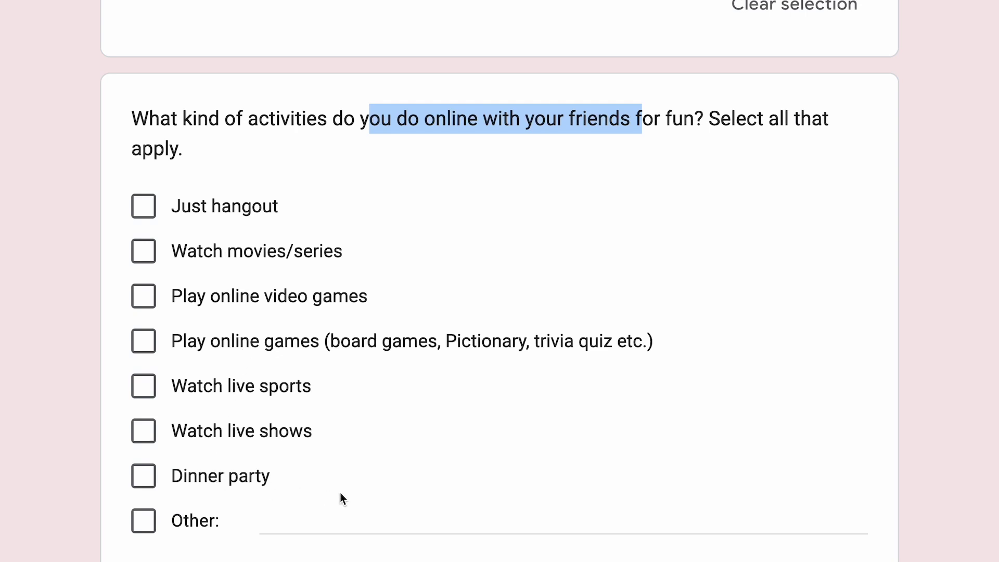
Highlight the question rating online activities from 'Frequently done' to 'Never done', and examine its grid of activities and frequency ratings
scroll(339, 492, down, 3)
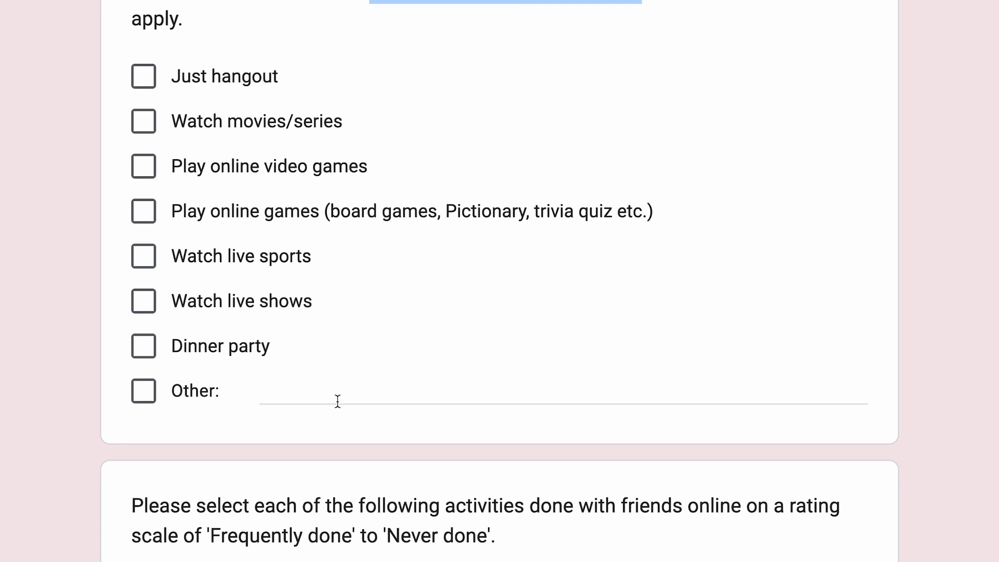
scroll(337, 401, down, 5)
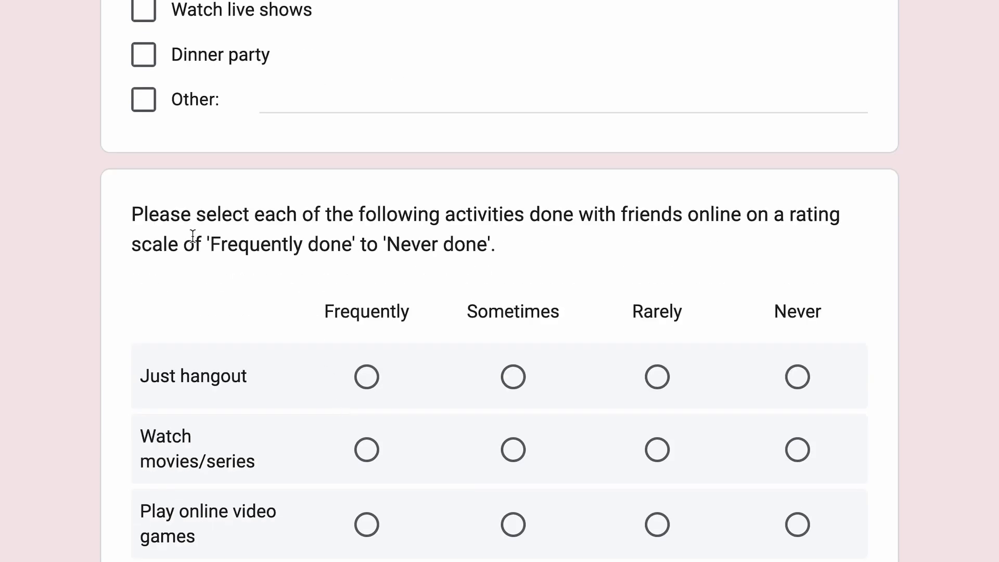
drag(179, 218, 626, 214)
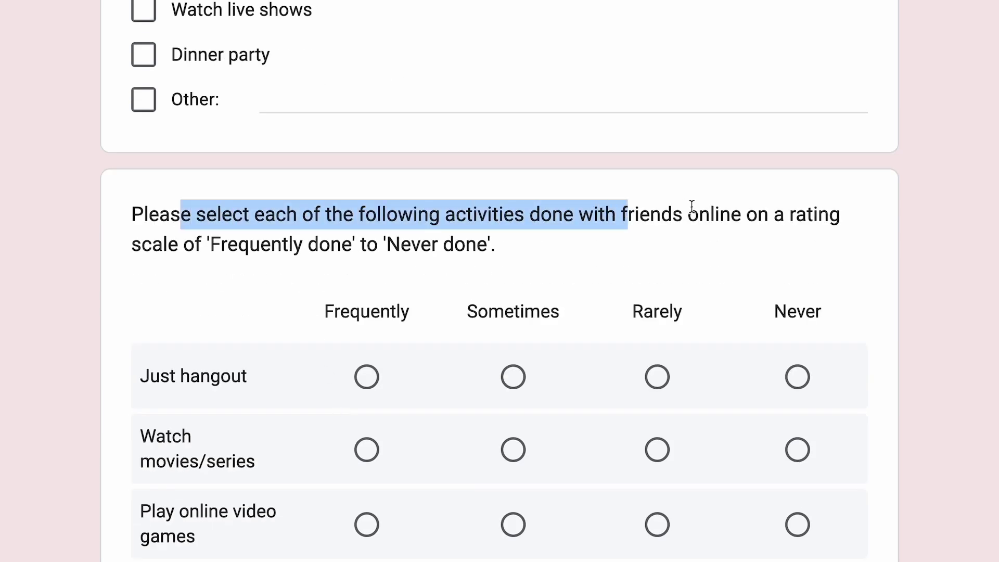
scroll(692, 206, down, 6)
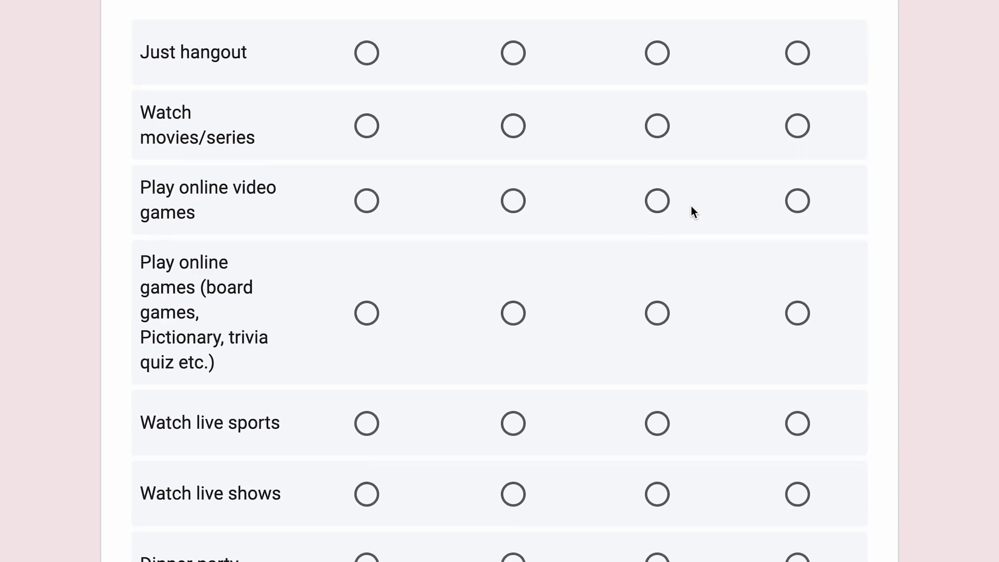
scroll(691, 205, up, 1)
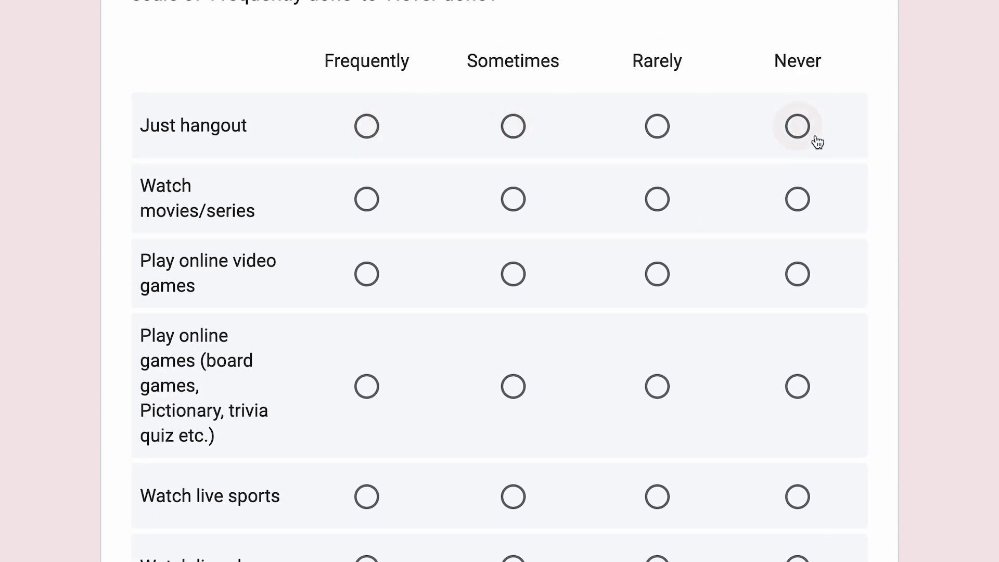
scroll(818, 142, down, 2)
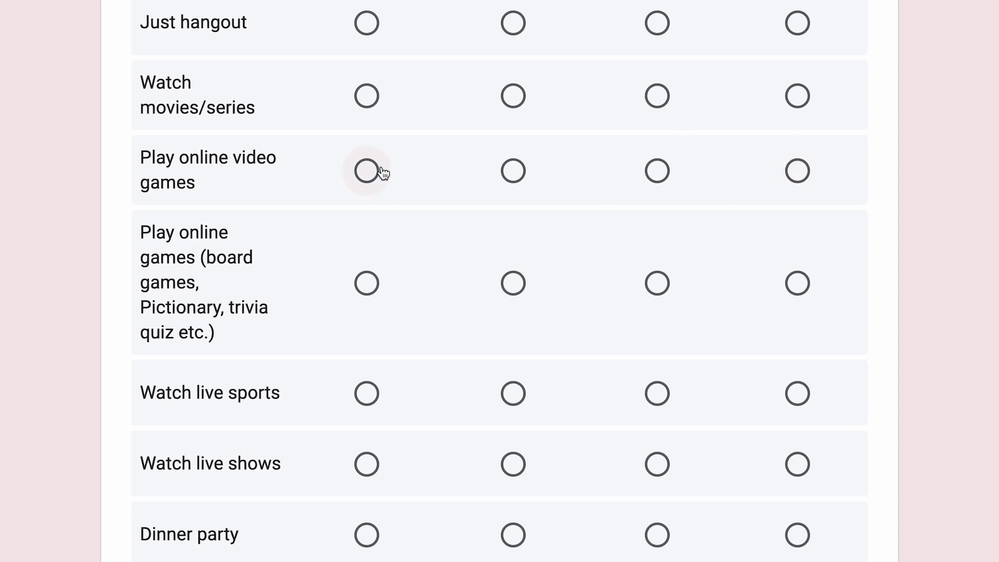
Highlight the question on which device is more likely used for each activity, and examine its Mobile, Laptop and Tab/iPad grid
scroll(384, 173, down, 10)
drag(196, 160, 610, 161)
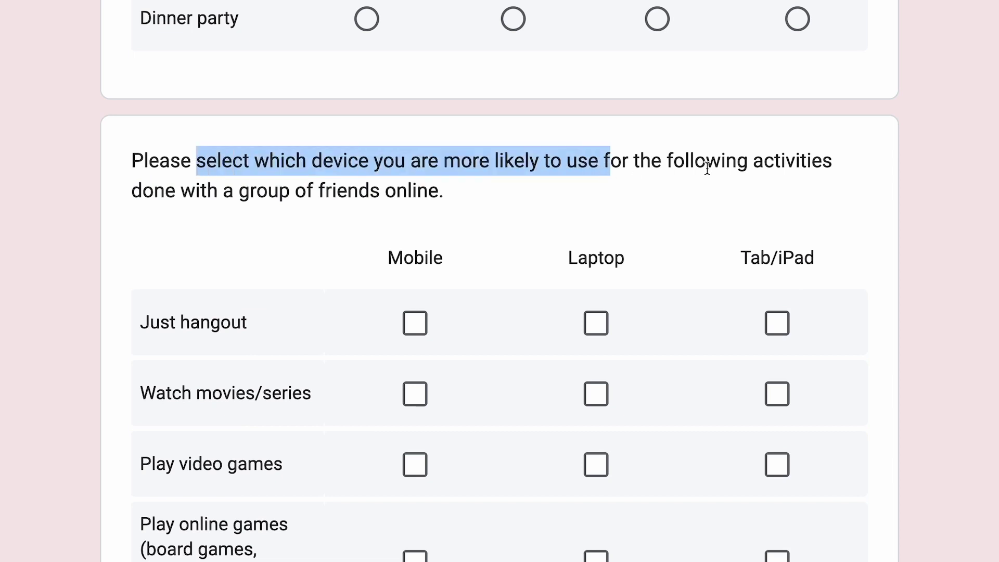
scroll(254, 224, down, 2)
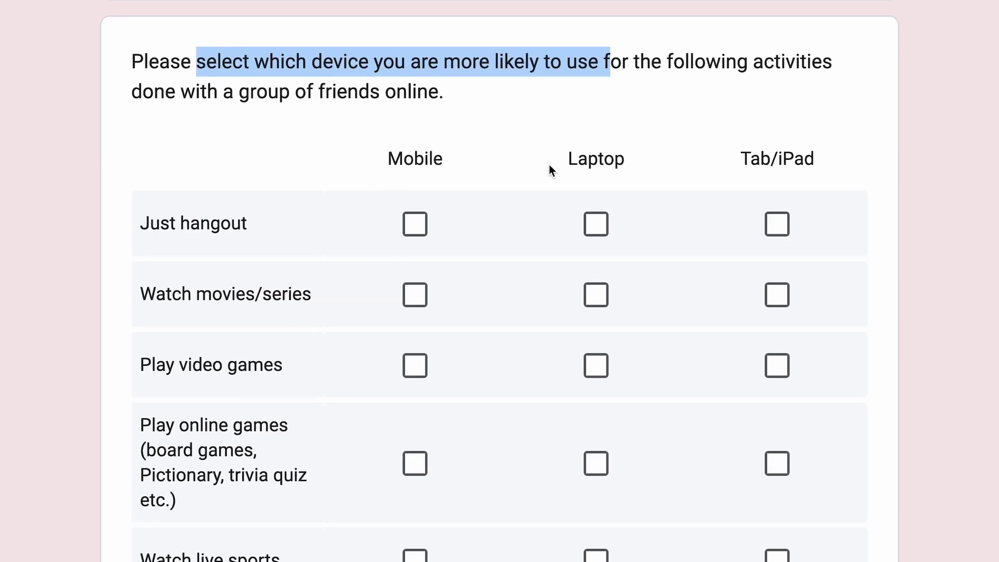
scroll(807, 197, down, 2)
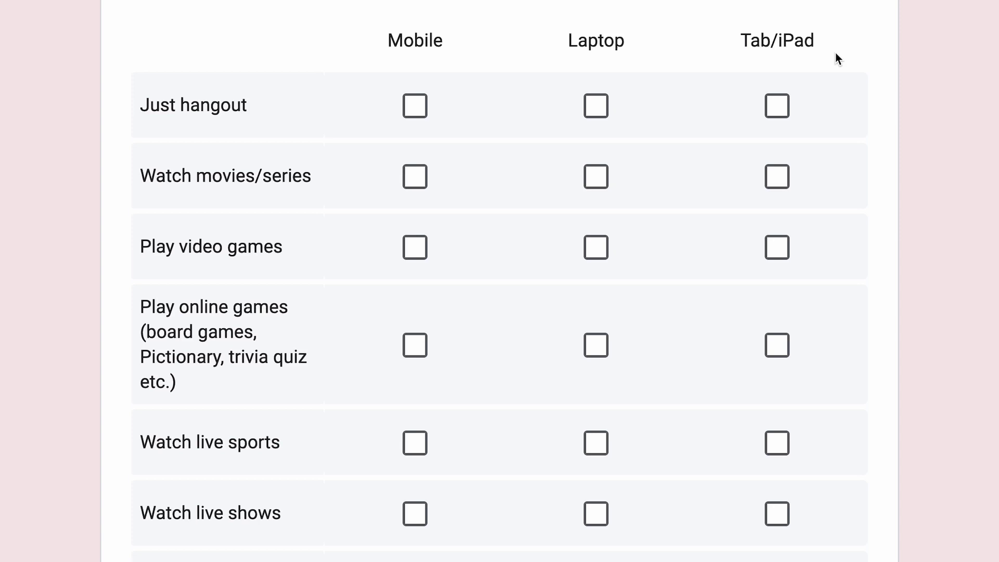
Highlight the question on platforms used for group calls, and review the platform rating grid through to the email address and name questions
scroll(835, 52, down, 10)
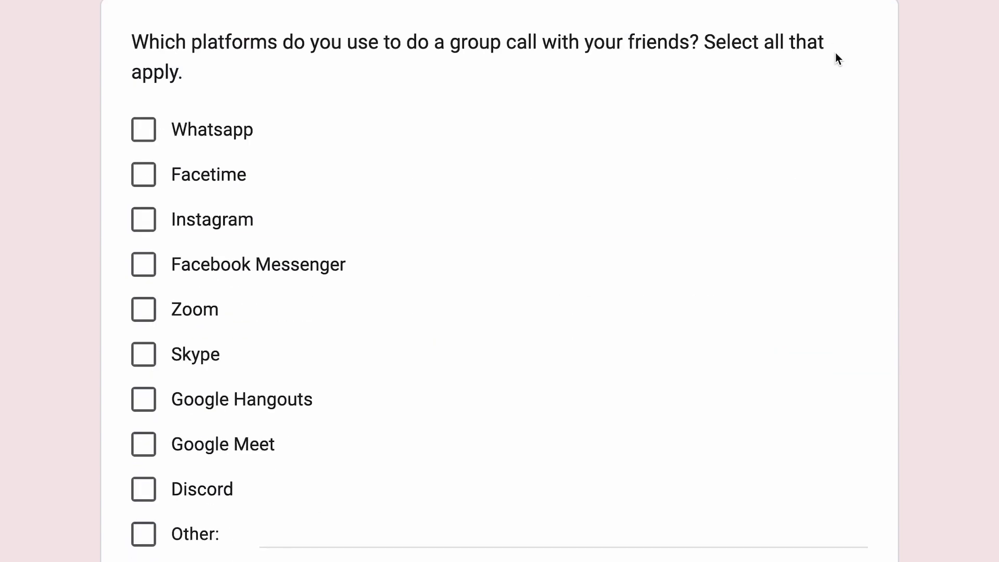
drag(208, 49, 752, 47)
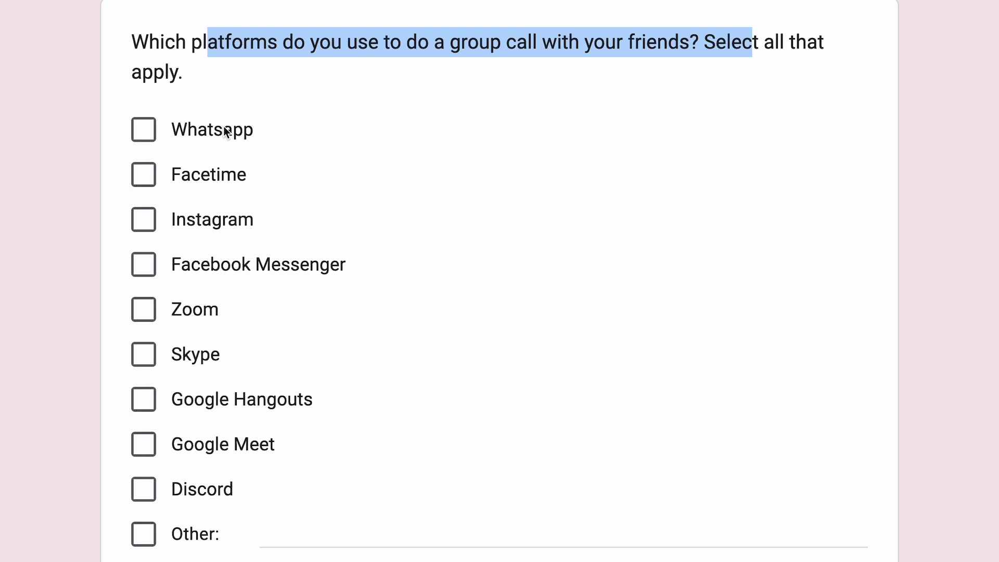
scroll(224, 130, down, 10)
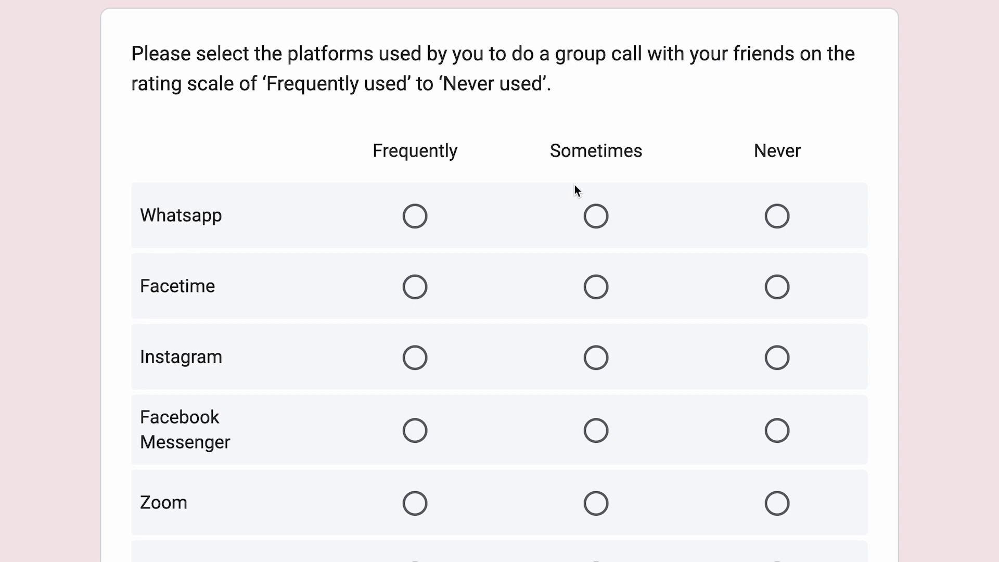
scroll(575, 185, down, 10)
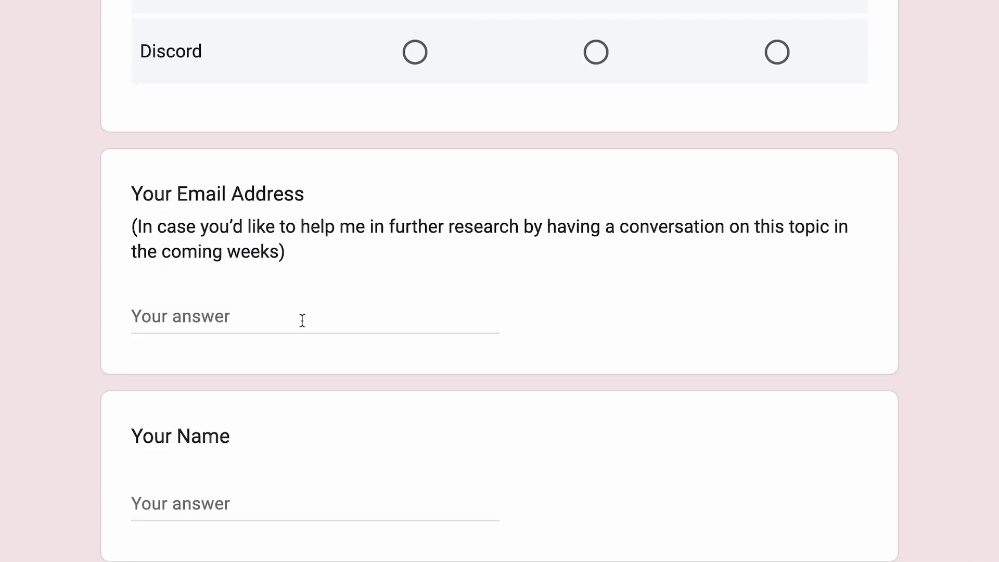